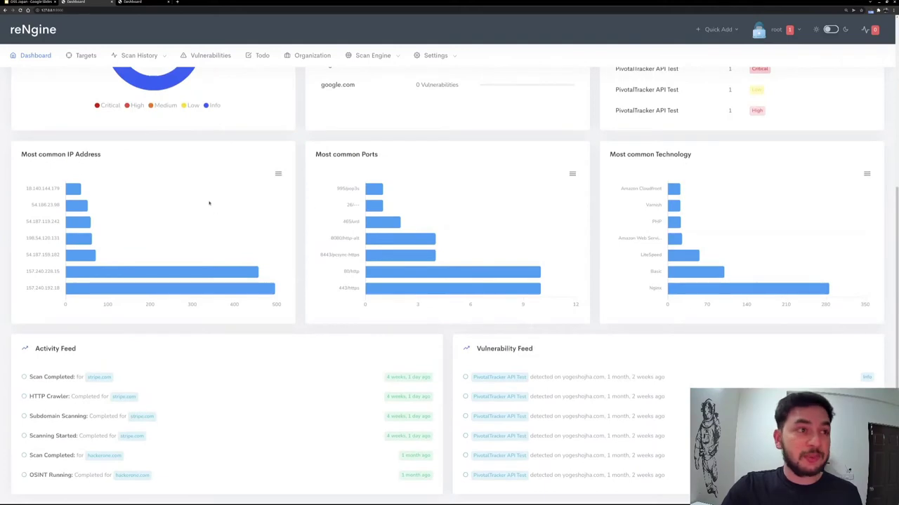
Examine the dashboard's common IP, port and technology charts, its activity and vulnerability feeds, and the recently completed scans.
{"action": "scroll", "coordinate": [209, 203], "scroll_direction": "down", "scroll_amount": 1}
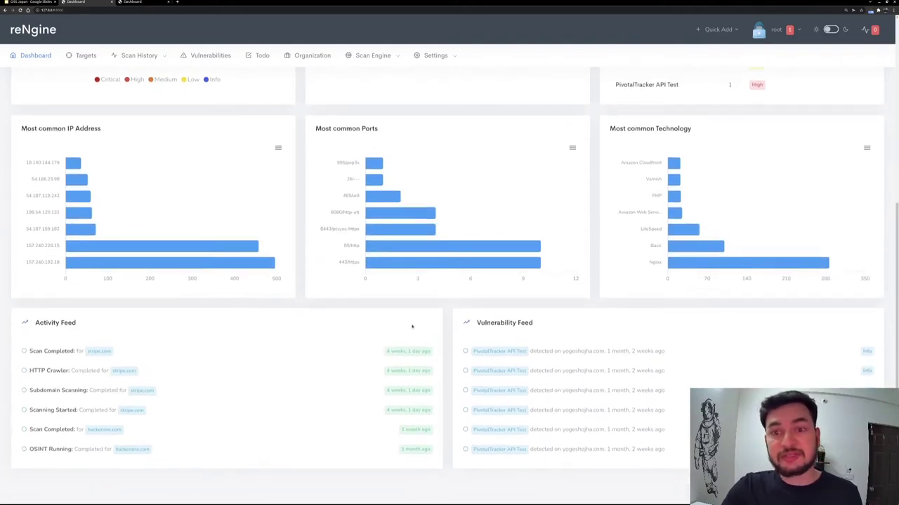
{"action": "scroll", "coordinate": [214, 351], "scroll_direction": "up", "scroll_amount": 5}
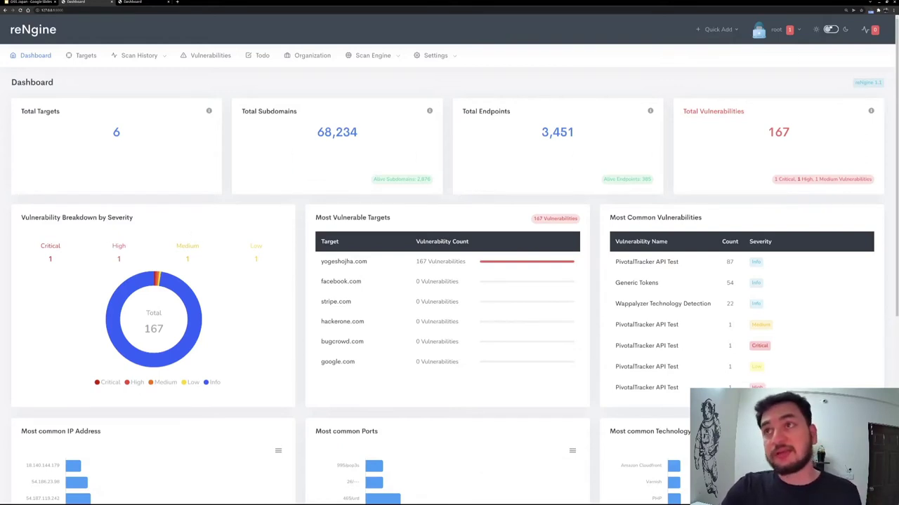
{"action": "left_click", "coordinate": [872, 36]}
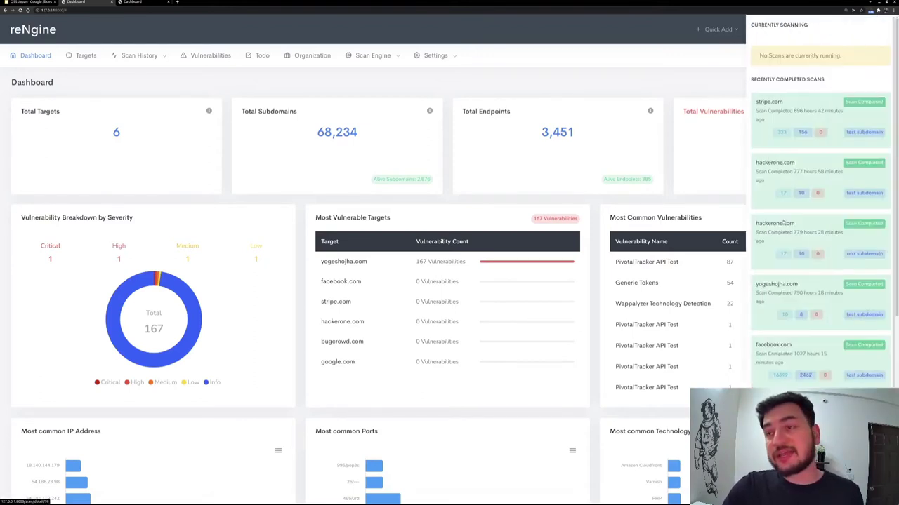
{"action": "left_click", "coordinate": [697, 75]}
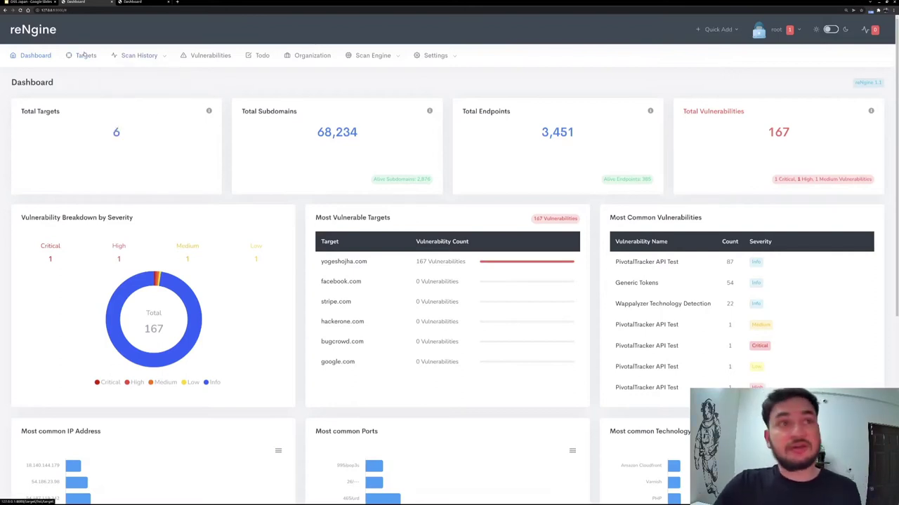
Add loremipsum.com as a new target domain.
{"action": "left_click", "coordinate": [84, 56]}
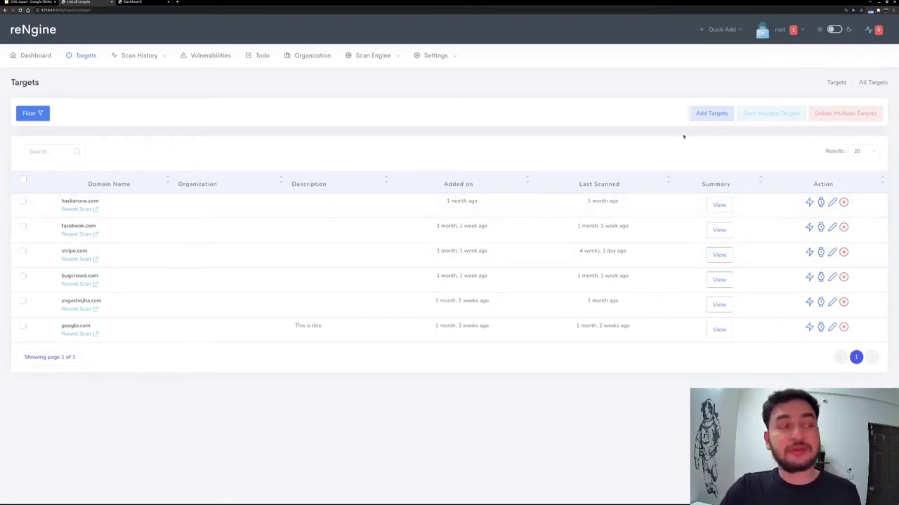
{"action": "left_click", "coordinate": [711, 113]}
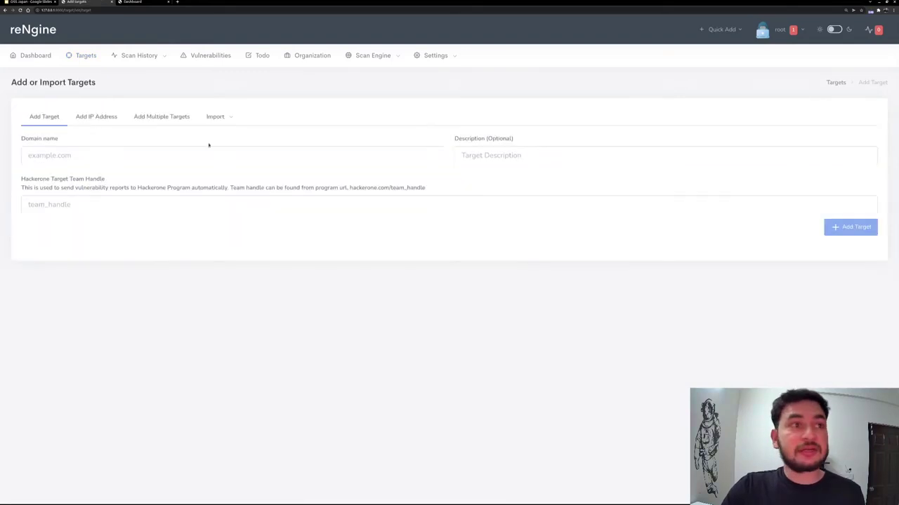
{"action": "left_click", "coordinate": [206, 157]}
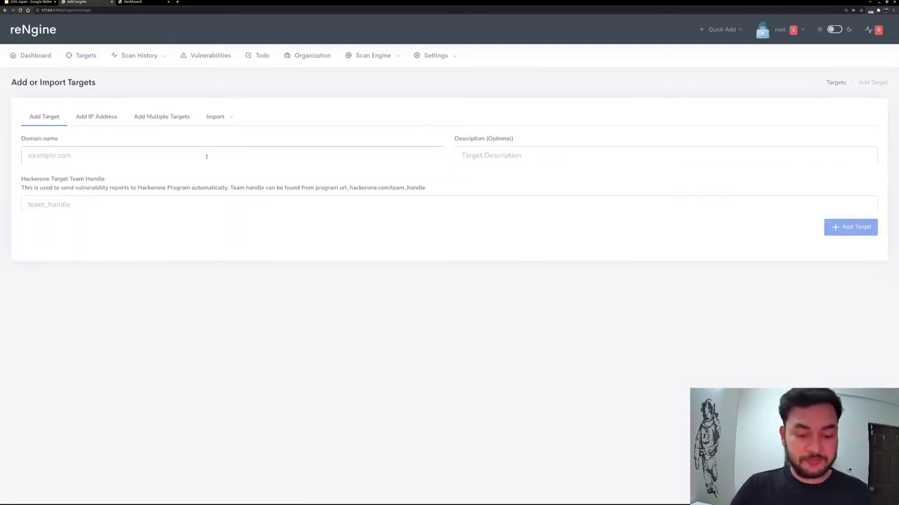
{"action": "type", "text": "loremip"}
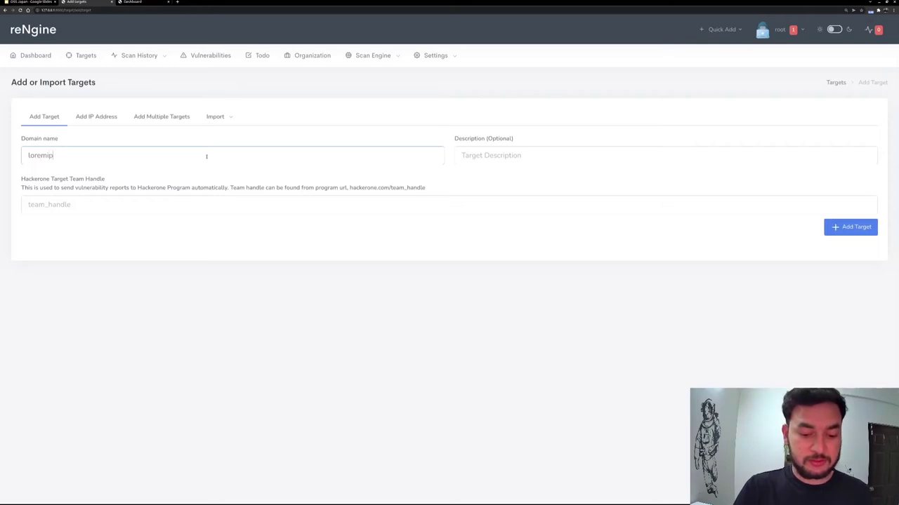
{"action": "type", "text": "sum.com"}
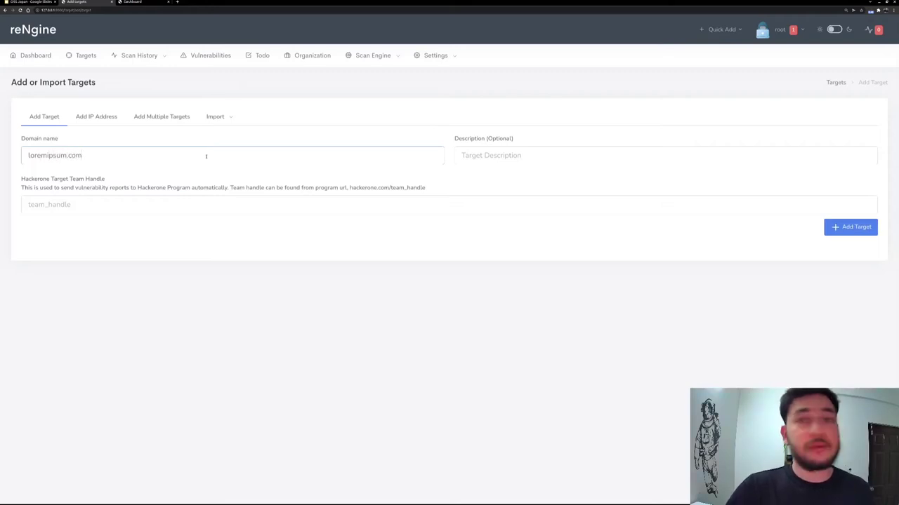
{"action": "left_click", "coordinate": [848, 226]}
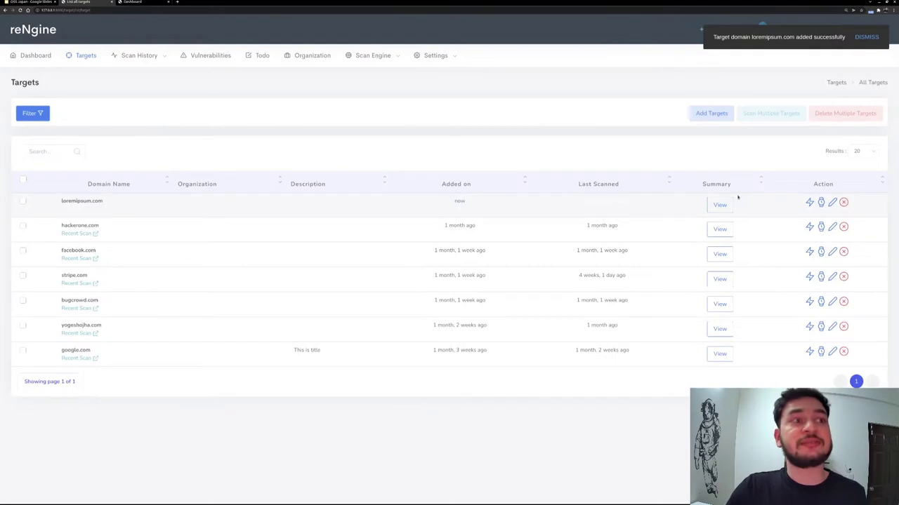
Review the import, multiple-target and IP address options for adding targets, and return to the target list.
{"action": "left_click", "coordinate": [711, 113]}
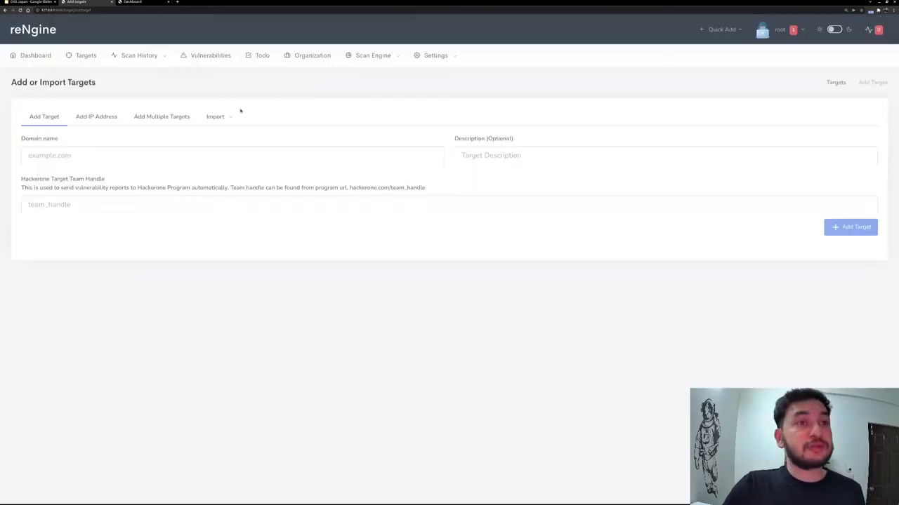
{"action": "left_click", "coordinate": [214, 117]}
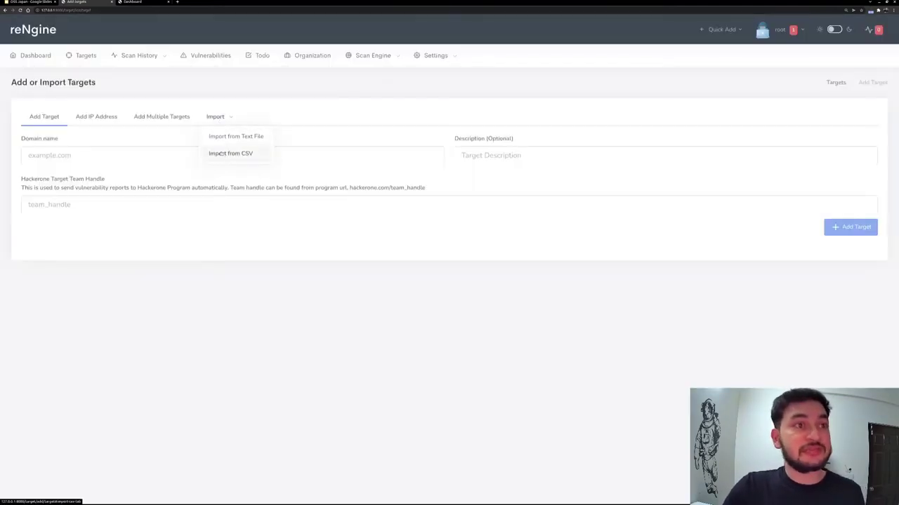
{"action": "left_click", "coordinate": [154, 118]}
{"action": "left_click", "coordinate": [99, 146]}
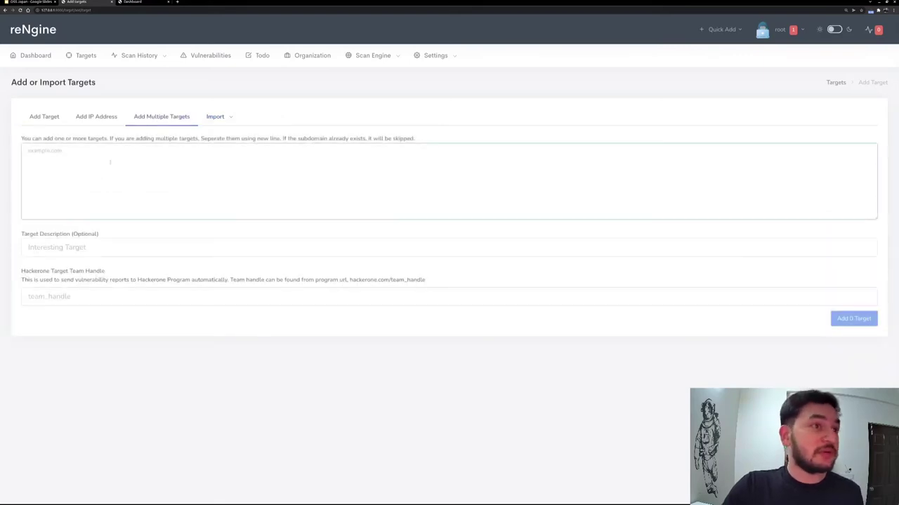
{"action": "left_click", "coordinate": [97, 120]}
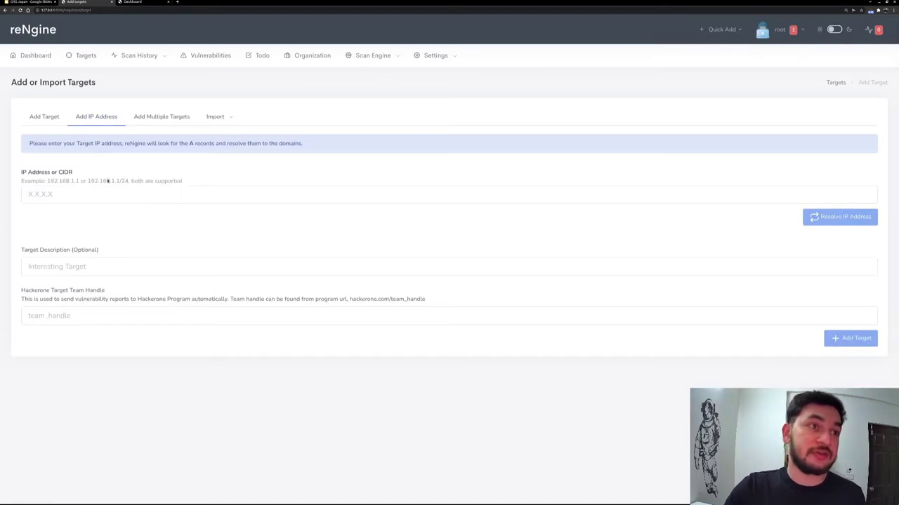
{"action": "left_click", "coordinate": [44, 117]}
{"action": "left_click", "coordinate": [85, 55]}
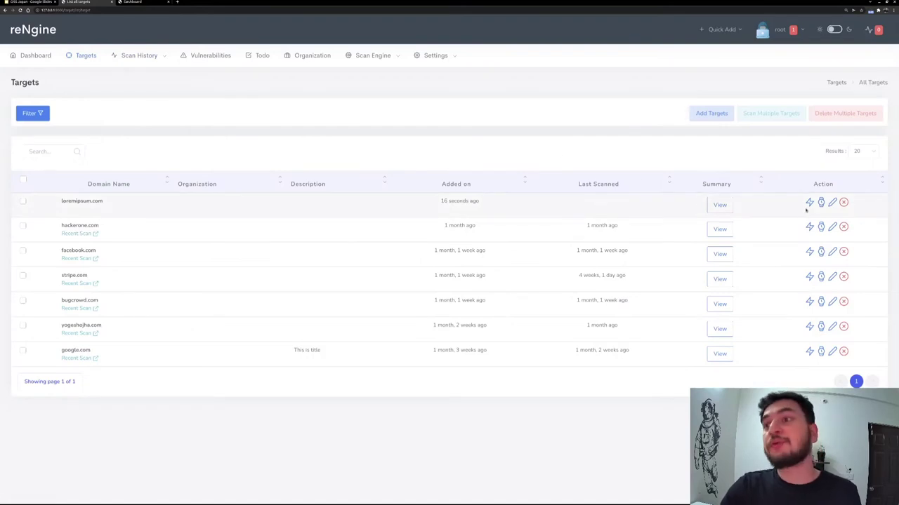
Examine the clocked scan scheduling options for loremipsum.com and the engine choices offered for its quick scan.
{"action": "left_click", "coordinate": [810, 202]}
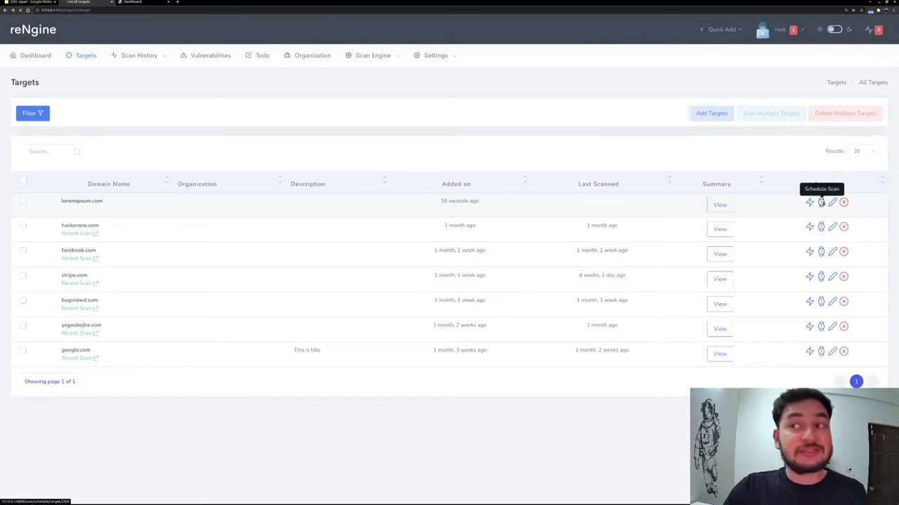
{"action": "left_click", "coordinate": [821, 202]}
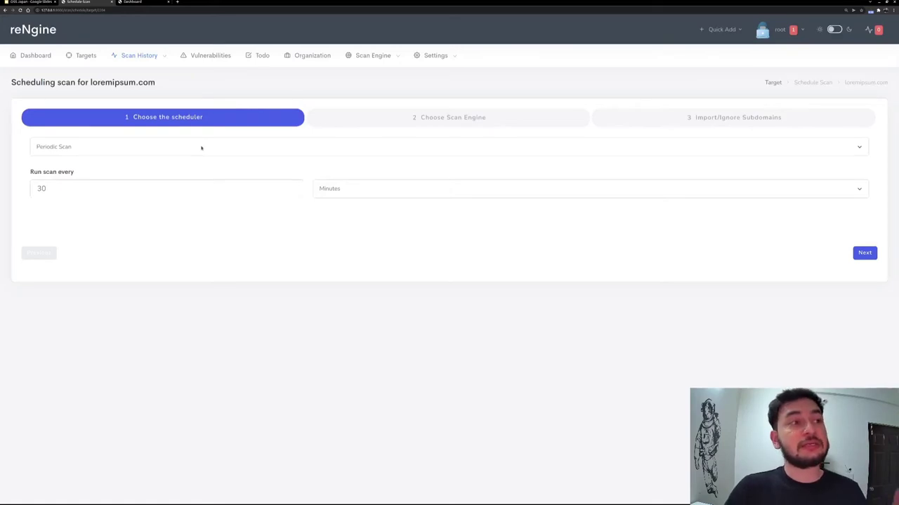
{"action": "left_click", "coordinate": [148, 168]}
{"action": "left_click", "coordinate": [146, 190]}
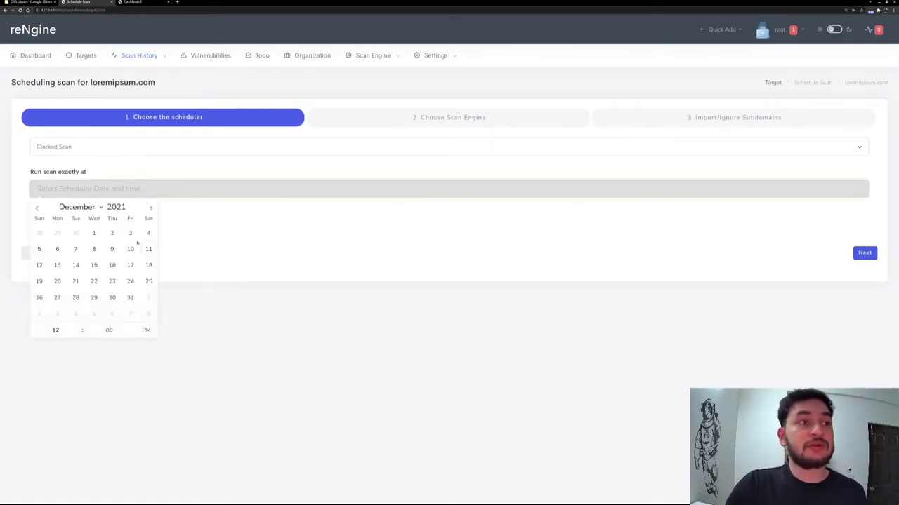
{"action": "left_click", "coordinate": [193, 242]}
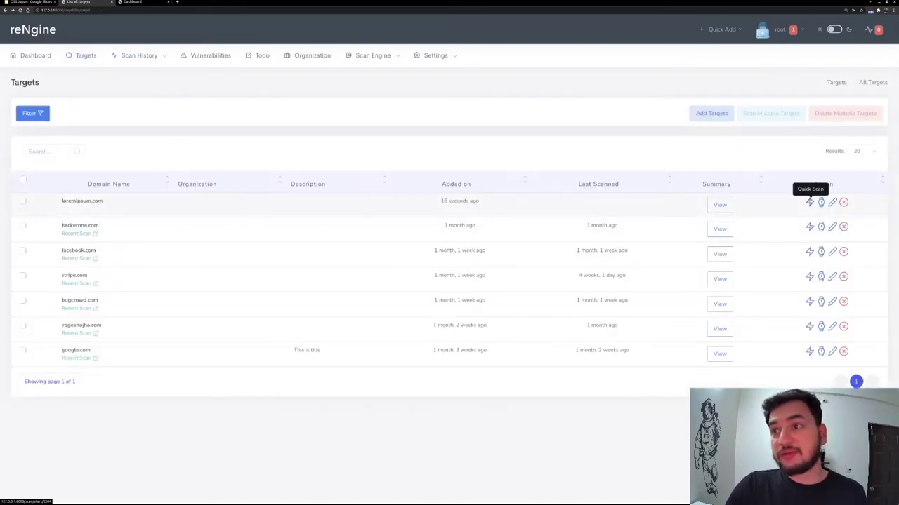
{"action": "left_click", "coordinate": [810, 202]}
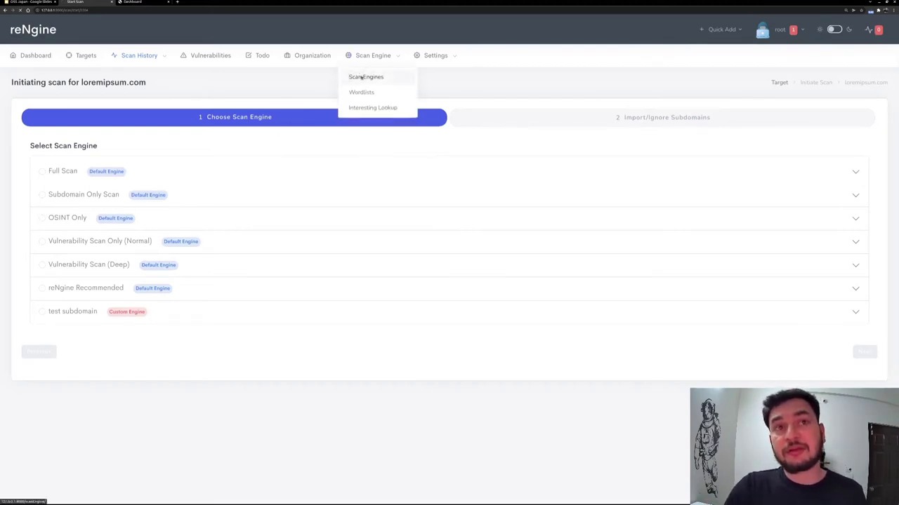
Set up a new scan engine named demo with Directory and Files Search enabled.
{"action": "left_click", "coordinate": [360, 76]}
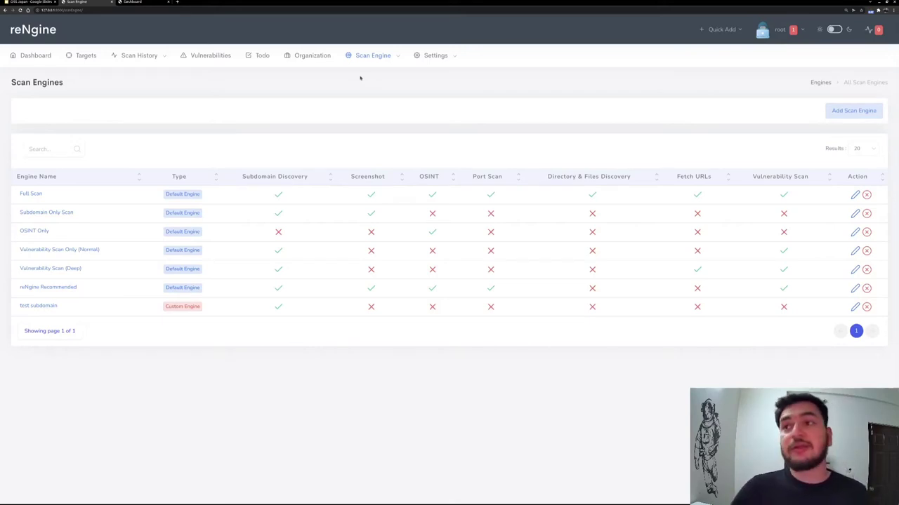
{"action": "left_click", "coordinate": [853, 110]}
{"action": "scroll", "coordinate": [164, 138], "scroll_direction": "down", "scroll_amount": 1}
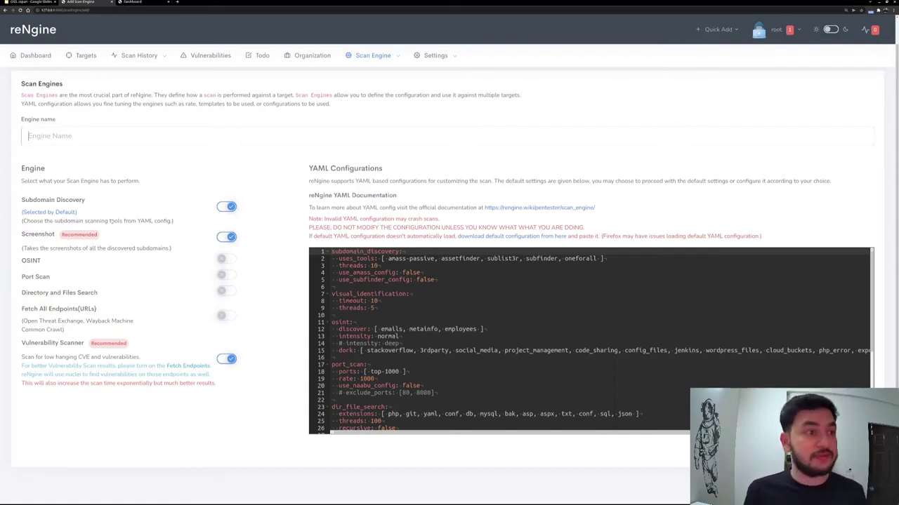
{"action": "left_click", "coordinate": [226, 291]}
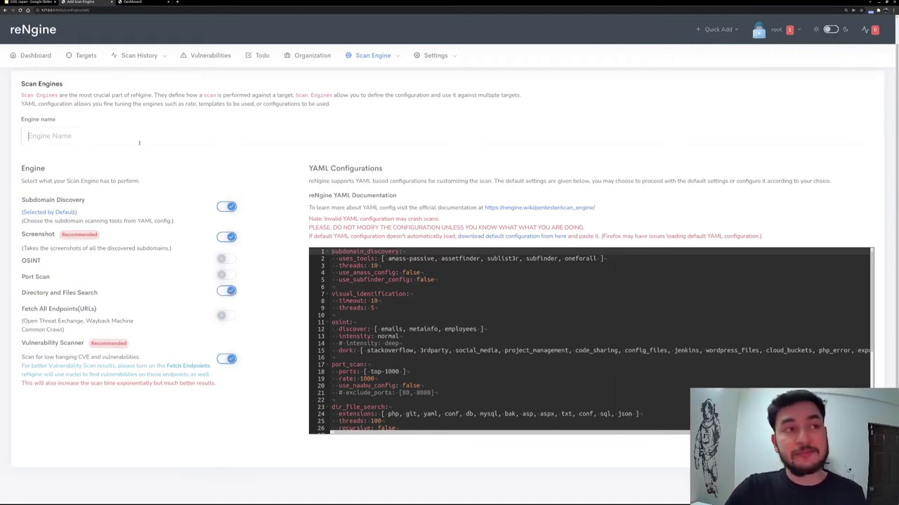
{"action": "type", "text": "demo"}
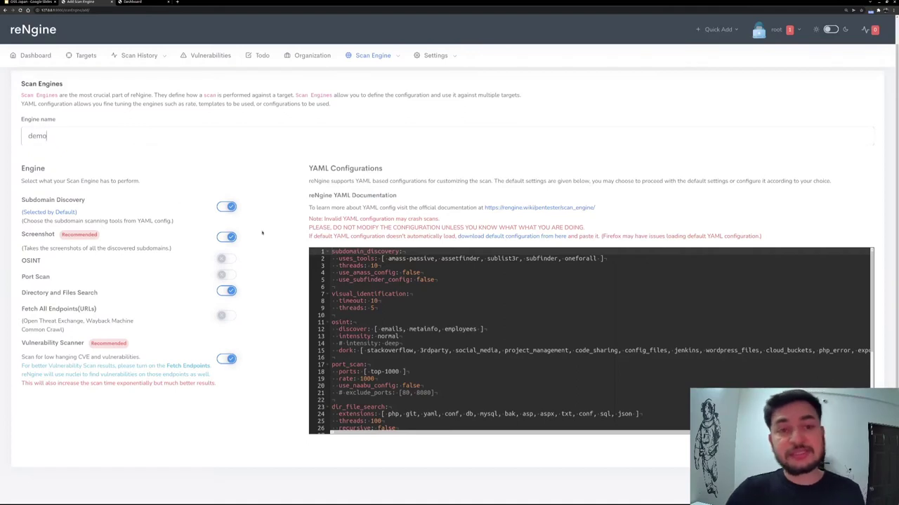
Review the subdomain tools, OSINT intensity and visual identification settings in the YAML configuration, and save the demo engine.
{"action": "left_click_drag", "start_coordinate": [387, 259], "coordinate": [600, 259]}
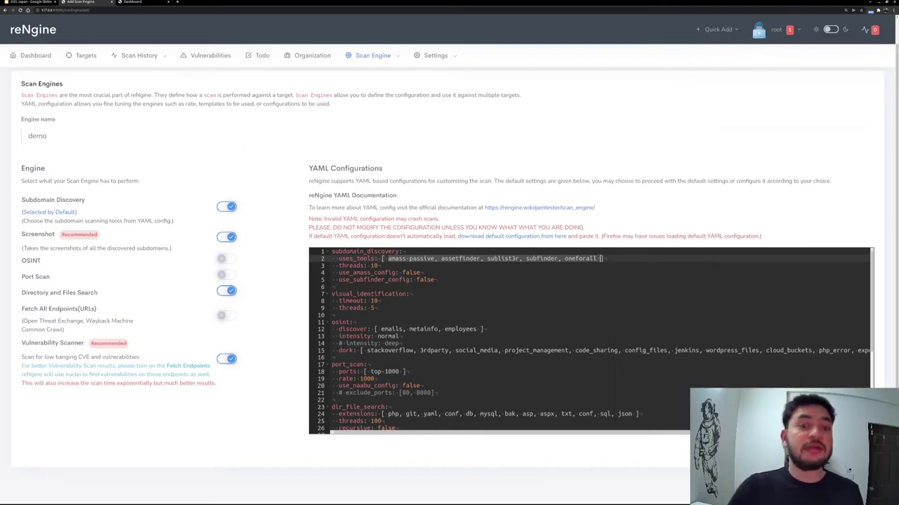
{"action": "left_click", "coordinate": [388, 337]}
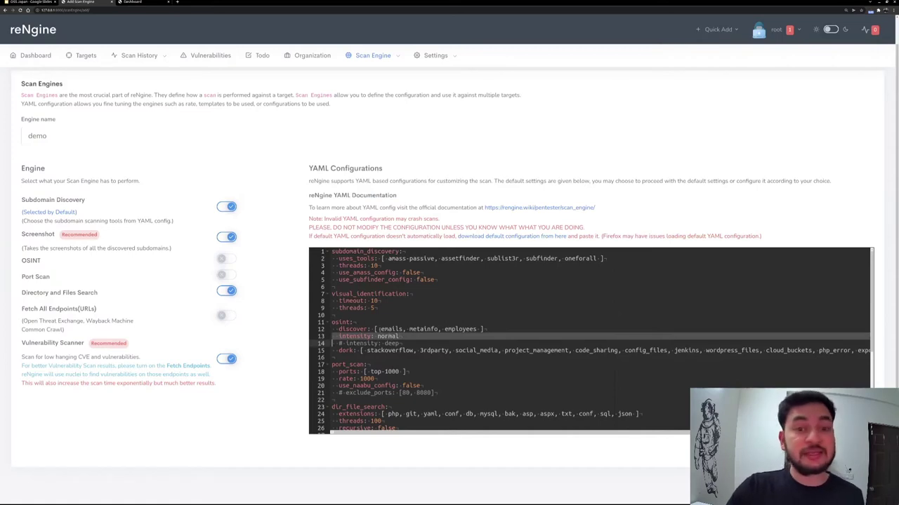
{"action": "left_click", "coordinate": [365, 295]}
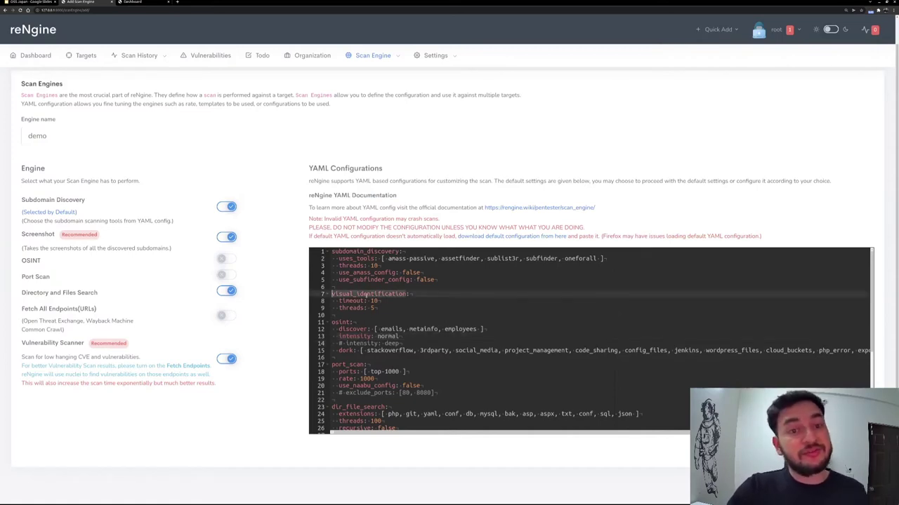
{"action": "scroll", "coordinate": [365, 296], "scroll_direction": "down", "scroll_amount": 2}
{"action": "scroll", "coordinate": [365, 296], "scroll_direction": "down", "scroll_amount": 3}
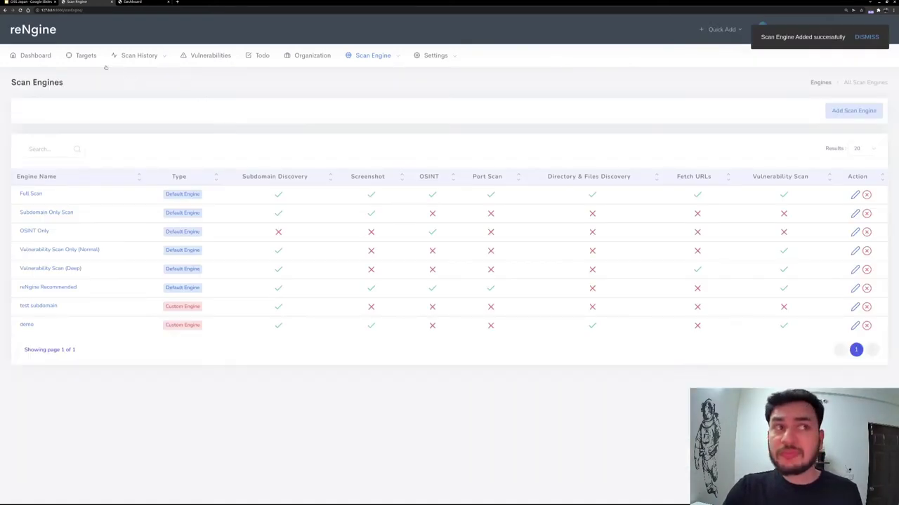
Set up a quick scan of loremipsum.com with the demo engine and proceed to the optional subdomains list.
{"action": "left_click", "coordinate": [87, 55]}
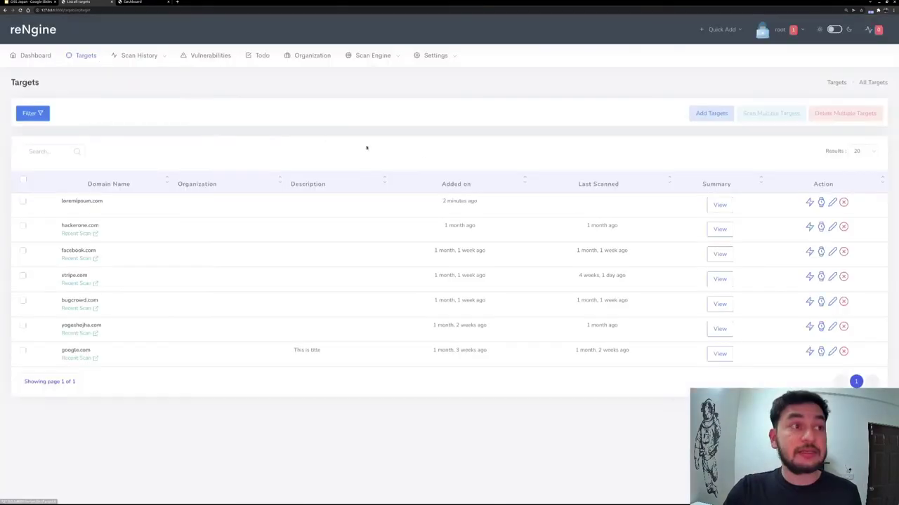
{"action": "left_click", "coordinate": [809, 202]}
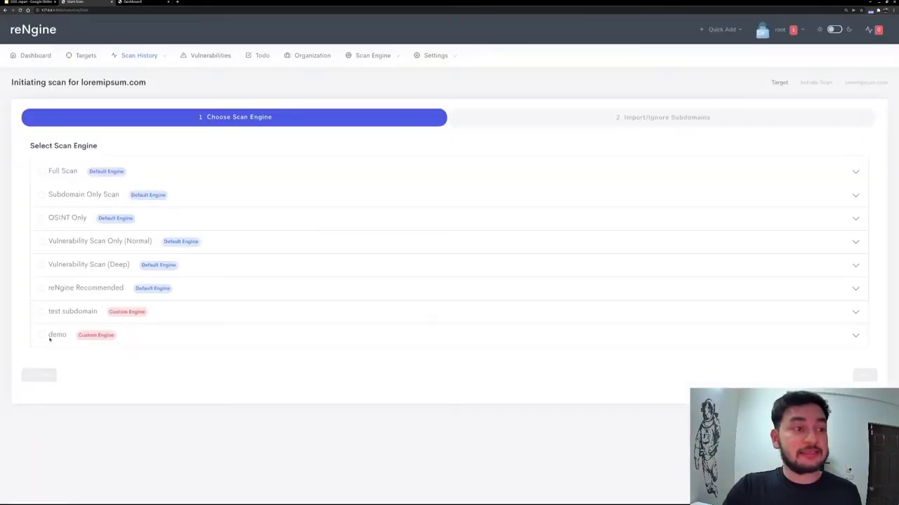
{"action": "left_click", "coordinate": [40, 335]}
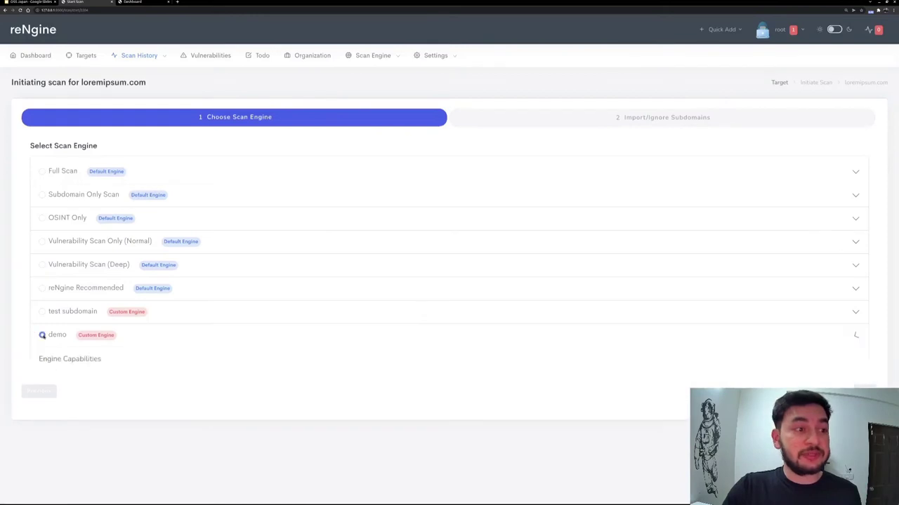
{"action": "scroll", "coordinate": [90, 293], "scroll_direction": "down", "scroll_amount": 2}
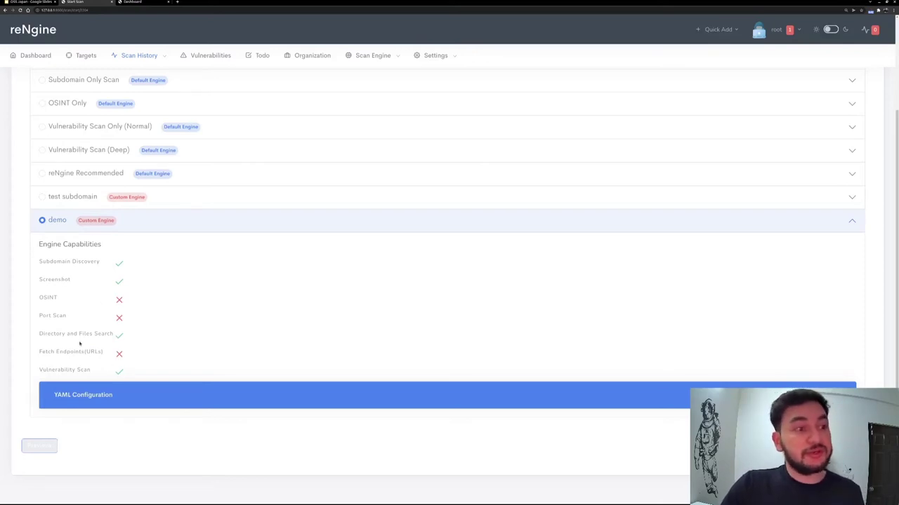
{"action": "triple_click", "coordinate": [57, 315]}
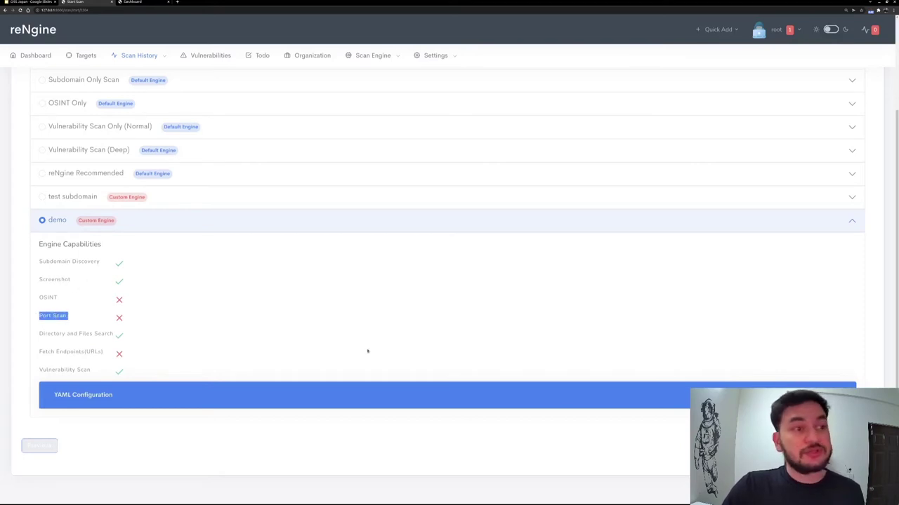
{"action": "left_click", "coordinate": [39, 445]}
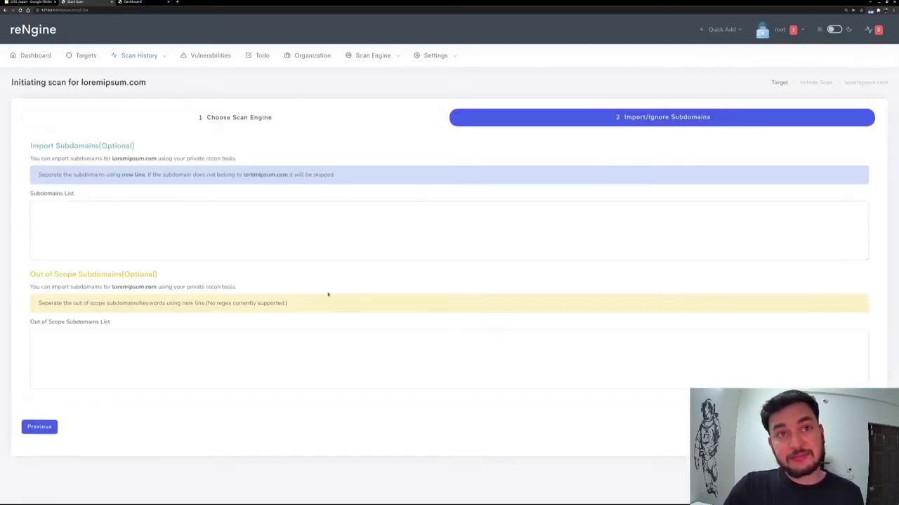
{"action": "left_click", "coordinate": [88, 218]}
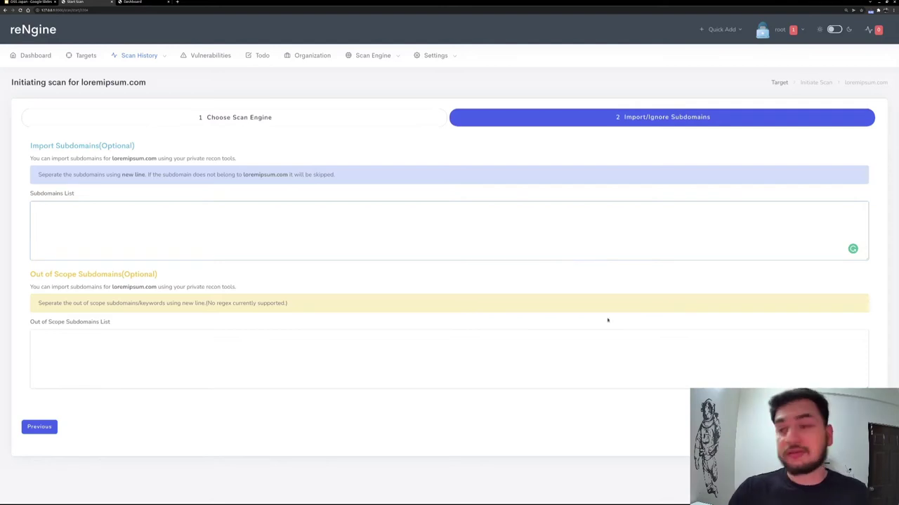
Start the loremipsum.com scan and check it among the currently running scans and in the quick scan history.
{"action": "left_click", "coordinate": [842, 427]}
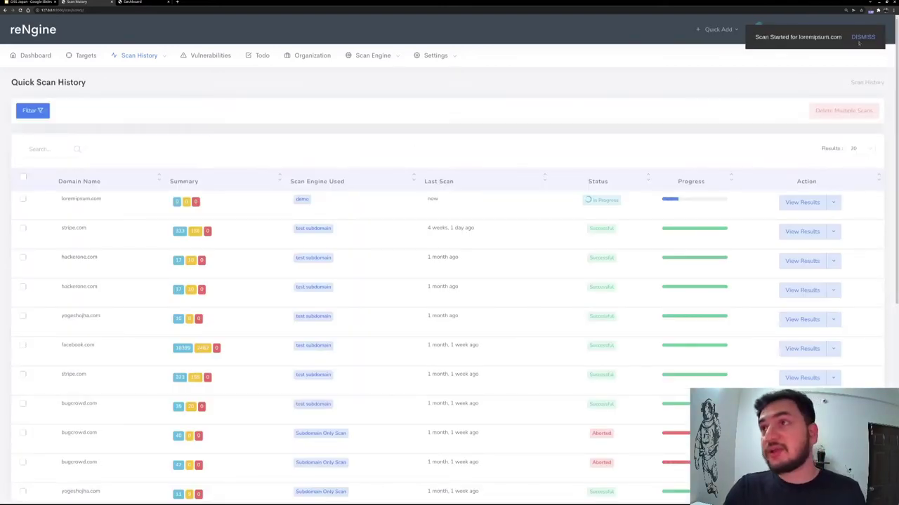
{"action": "left_click", "coordinate": [861, 38]}
{"action": "left_click", "coordinate": [866, 29]}
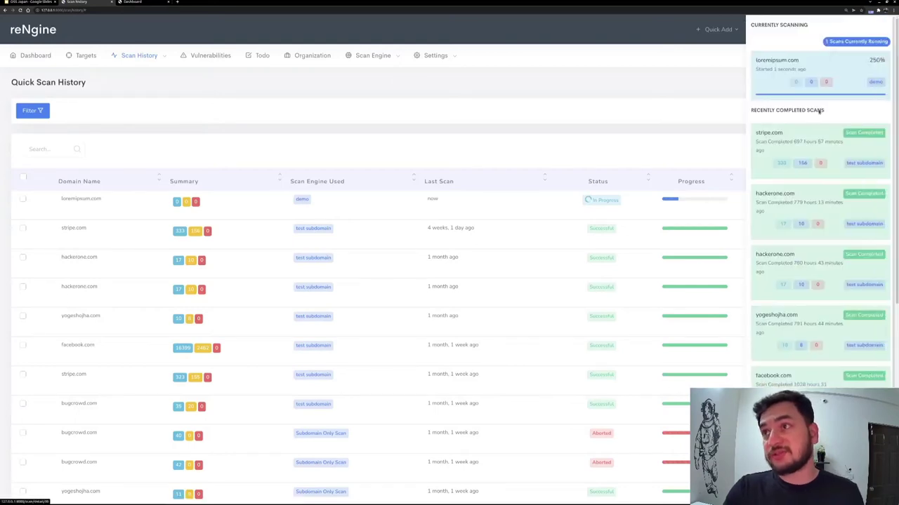
{"action": "left_click", "coordinate": [696, 82]}
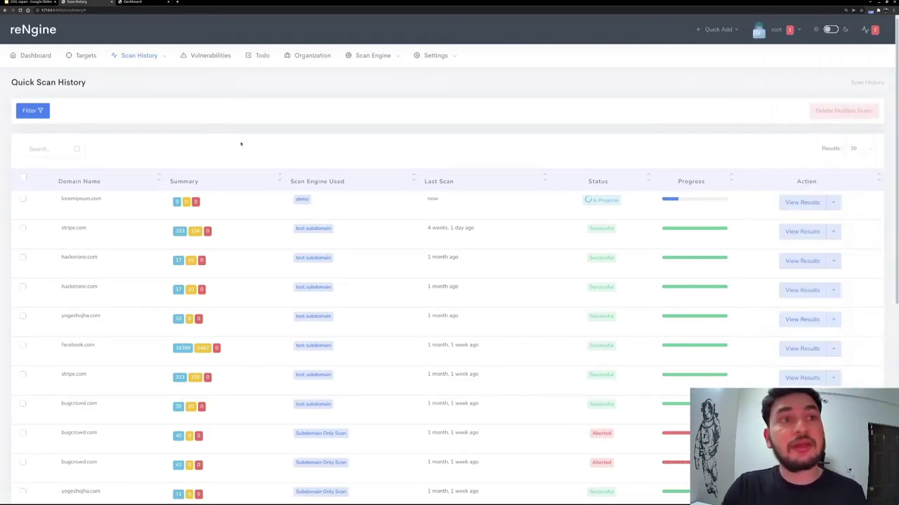
{"action": "scroll", "coordinate": [165, 118], "scroll_direction": "down", "scroll_amount": 1}
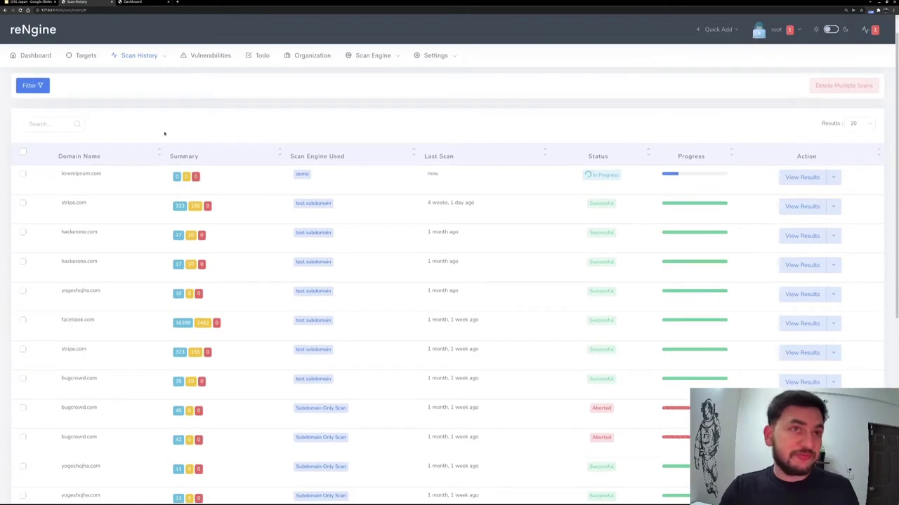
{"action": "scroll", "coordinate": [164, 126], "scroll_direction": "up", "scroll_amount": 1}
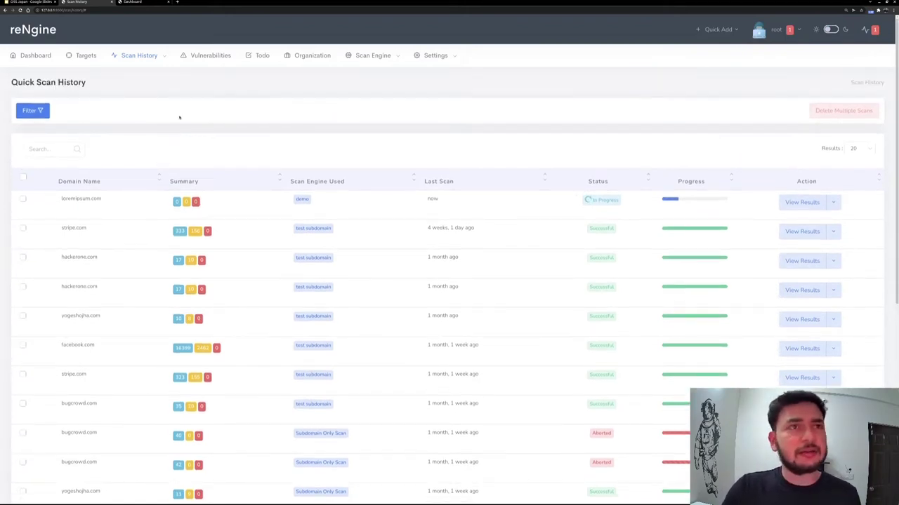
Begin a new organization and name it Linux Foundation.
{"action": "left_click", "coordinate": [299, 61]}
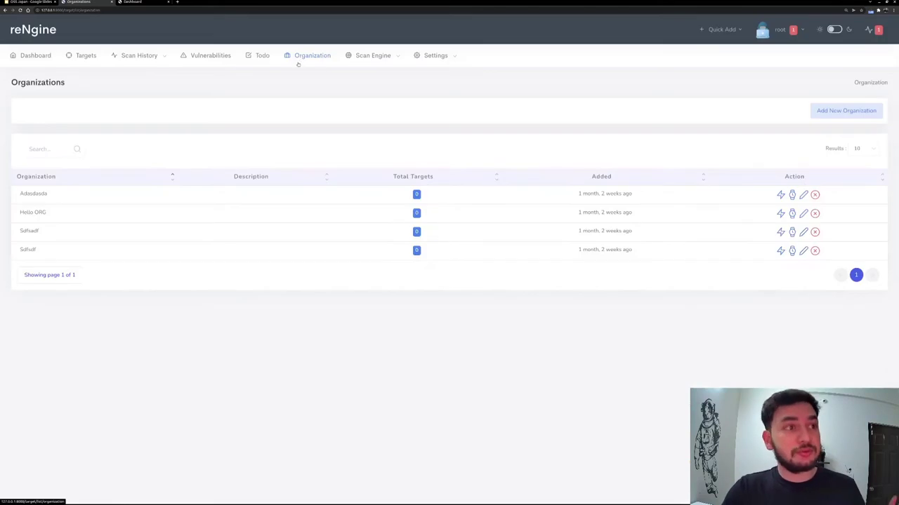
{"action": "left_click", "coordinate": [846, 110]}
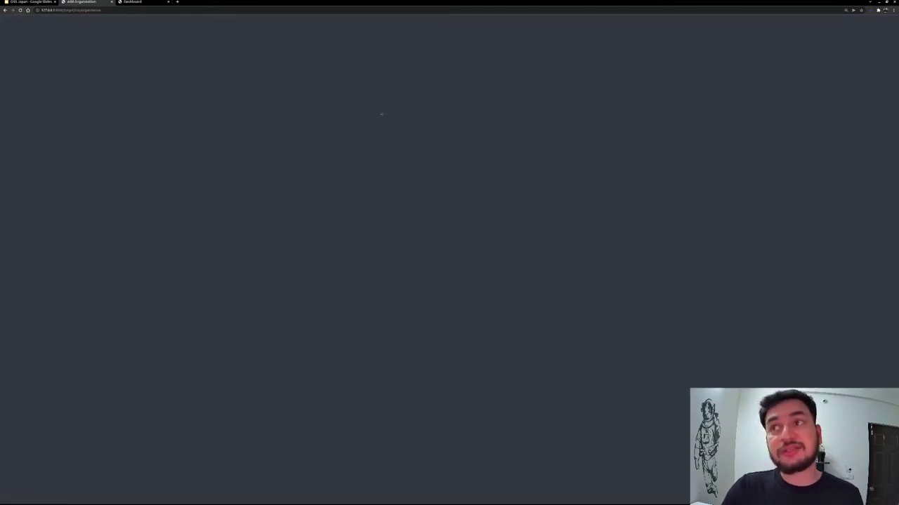
{"action": "left_click", "coordinate": [102, 143]}
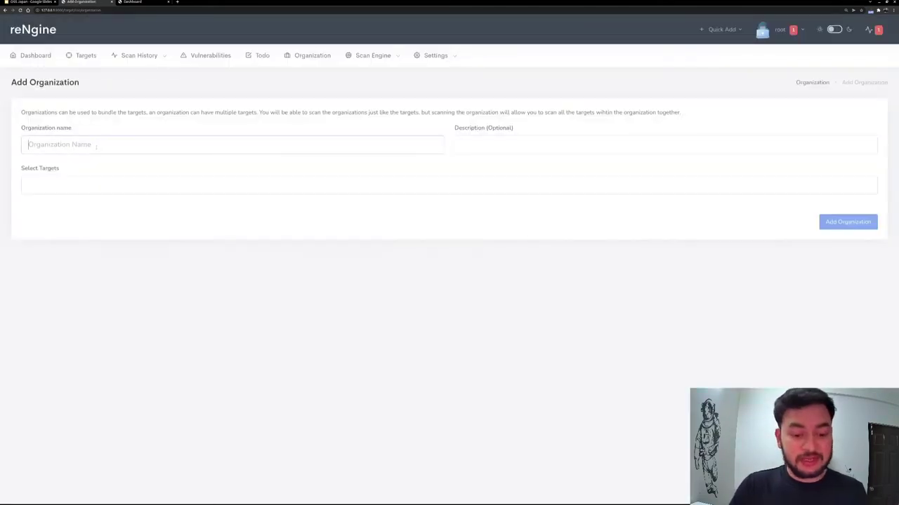
{"action": "type", "text": "Linux Dou"}
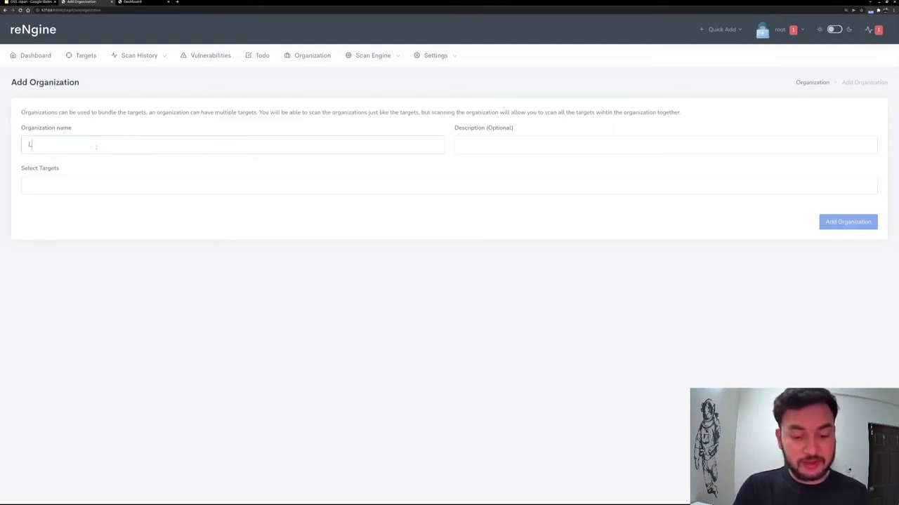
{"action": "key", "text": "BackSpace"}
{"action": "key", "text": "BackSpace"}
{"action": "type", "text": "Foundation"}
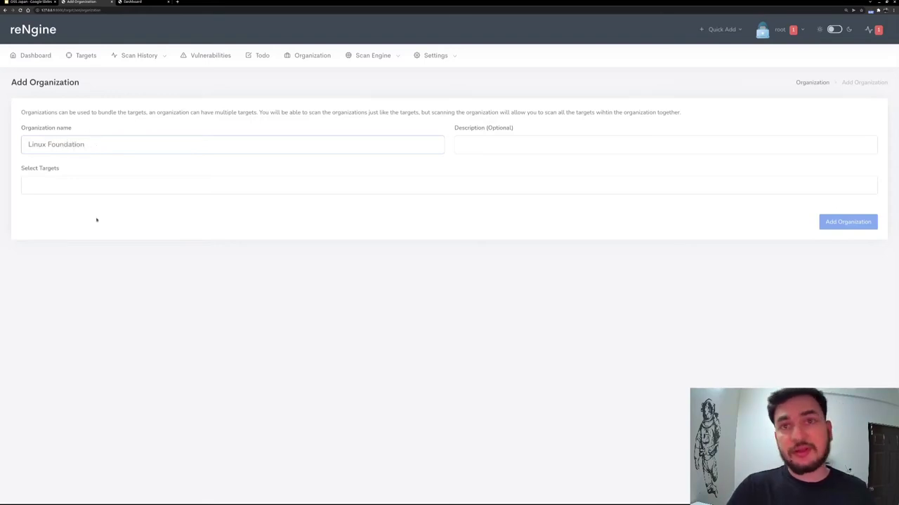
Assign the targets hackerone.com, facebook.com and stripe.com to the organization and add it.
{"action": "left_click", "coordinate": [85, 189]}
{"action": "left_click", "coordinate": [80, 202]}
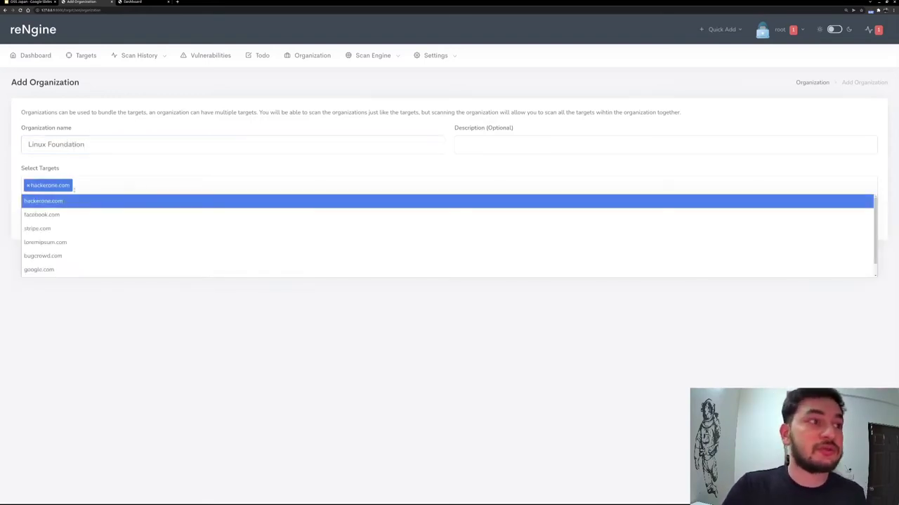
{"action": "left_click", "coordinate": [66, 215]}
{"action": "left_click", "coordinate": [70, 230]}
{"action": "left_click", "coordinate": [247, 323]}
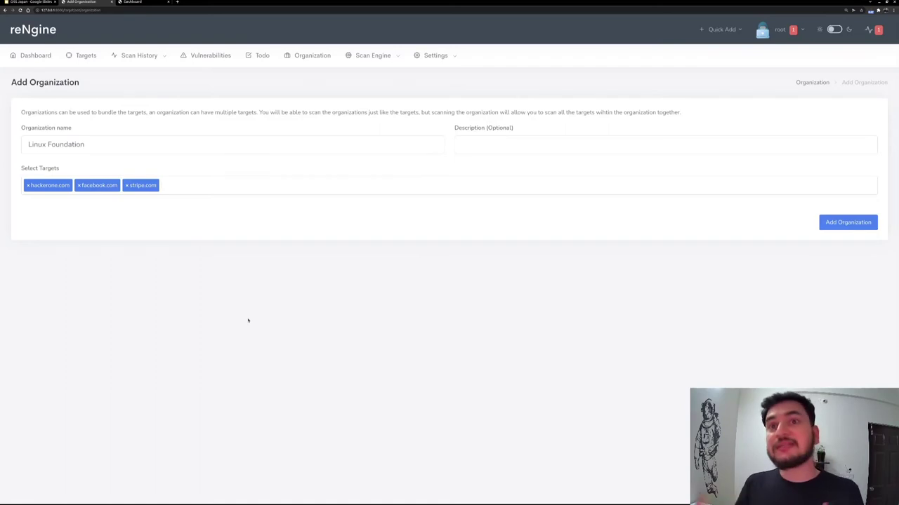
{"action": "left_click", "coordinate": [848, 222]}
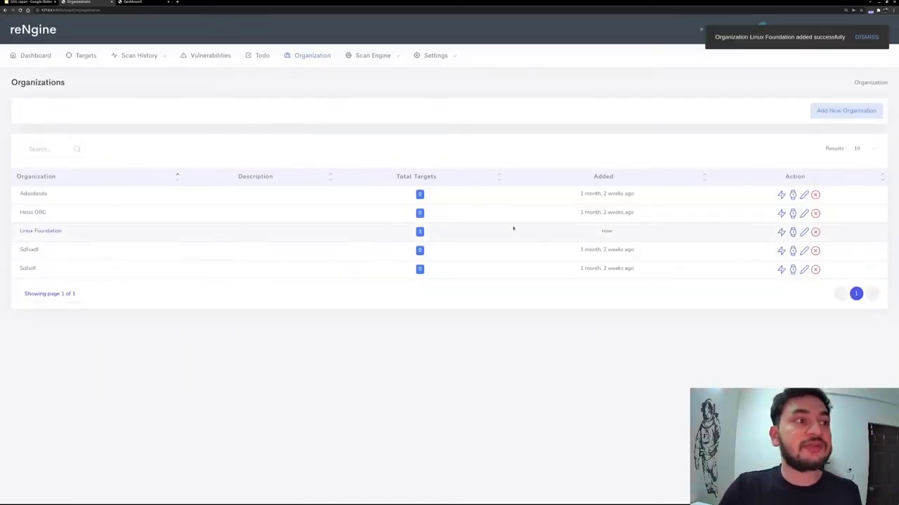
Set up a scan of the Linux Foundation organization with the demo engine selected.
{"action": "left_click", "coordinate": [781, 232]}
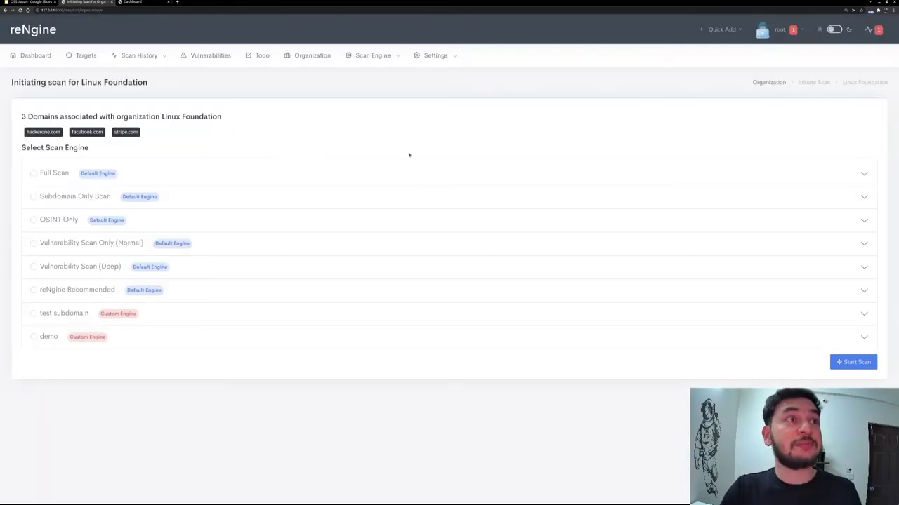
{"action": "left_click_drag", "start_coordinate": [24, 118], "coordinate": [222, 118]}
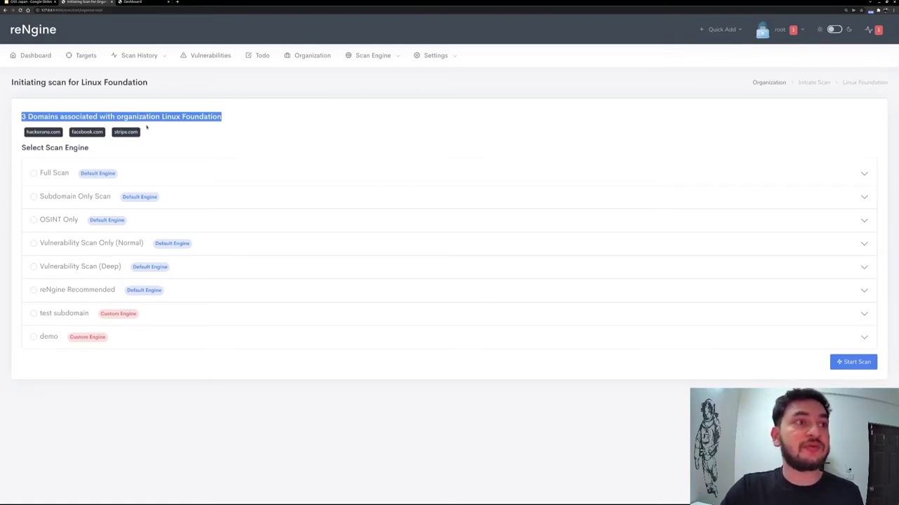
{"action": "left_click", "coordinate": [37, 337]}
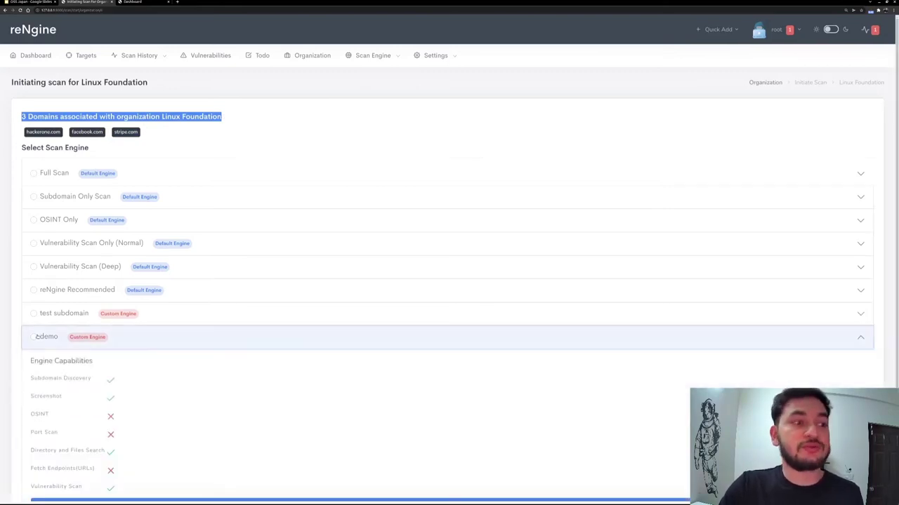
{"action": "left_click", "coordinate": [307, 327]}
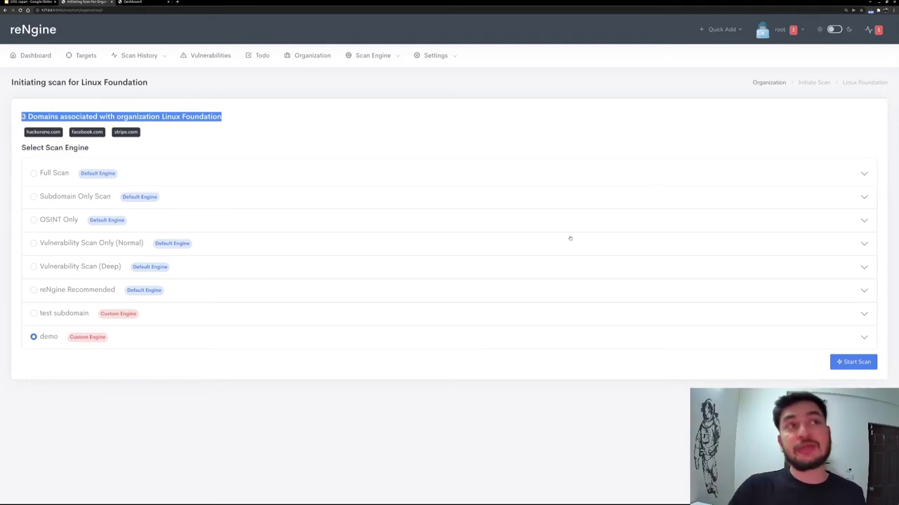
Go to the quick scan history and open the results of the most recent stripe.com scan.
{"action": "mouse_move", "coordinate": [141, 57]}
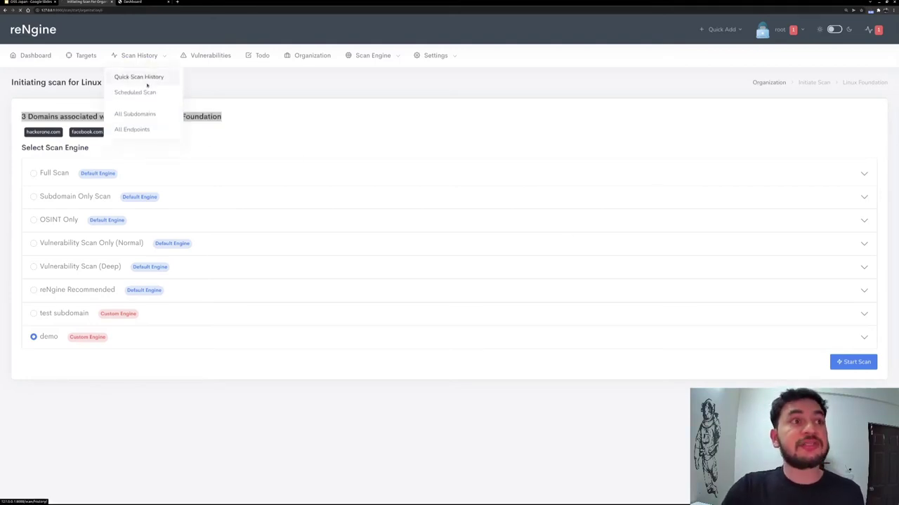
{"action": "left_click", "coordinate": [147, 85]}
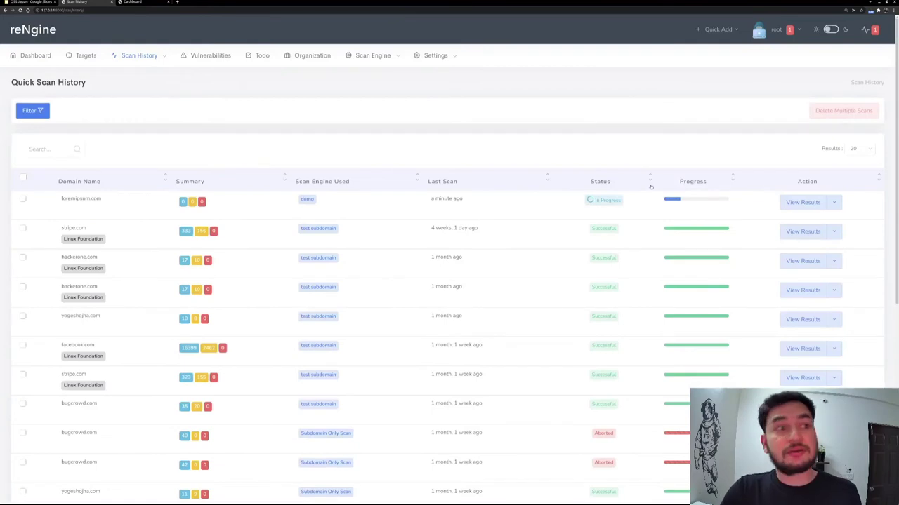
{"action": "scroll", "coordinate": [646, 186], "scroll_direction": "down", "scroll_amount": 1}
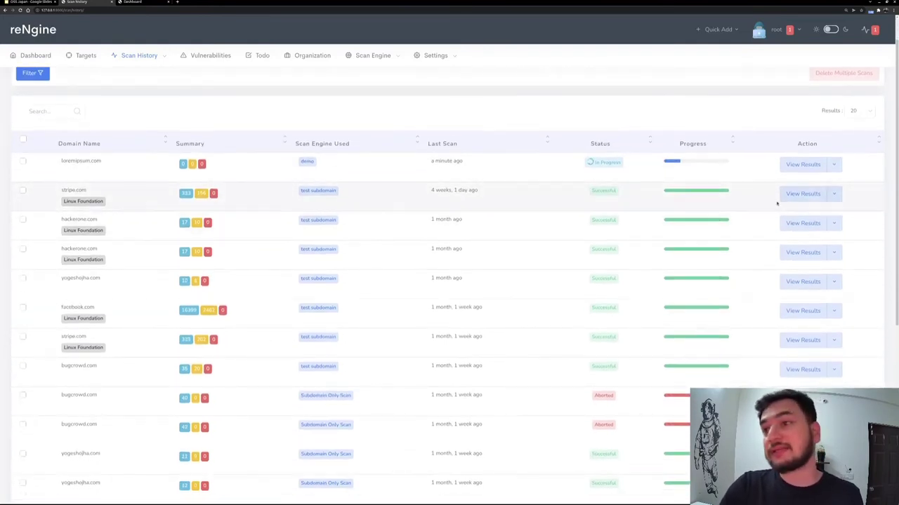
{"action": "left_click", "coordinate": [802, 193]}
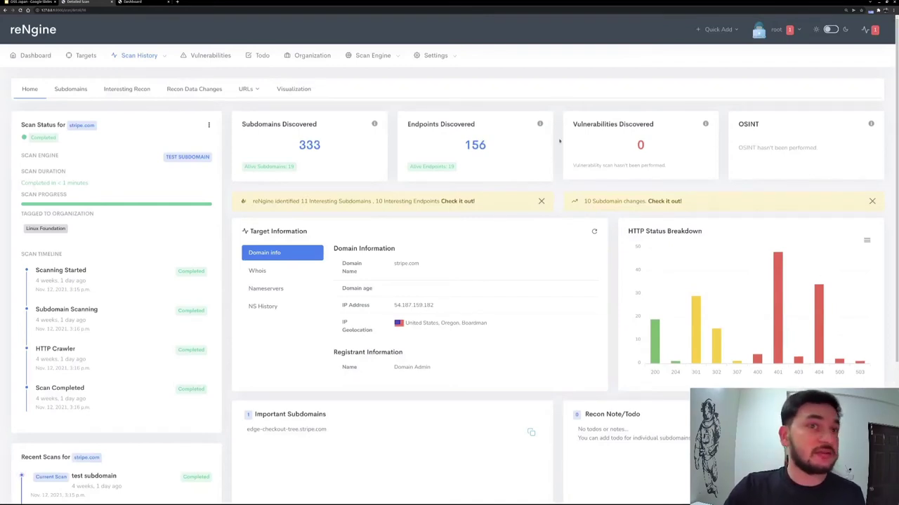
Examine the stripe.com domain and registrant information, HTTP status breakdown, important subdomains and recon notes in the scan results.
{"action": "scroll", "coordinate": [363, 165], "scroll_direction": "down", "scroll_amount": 1}
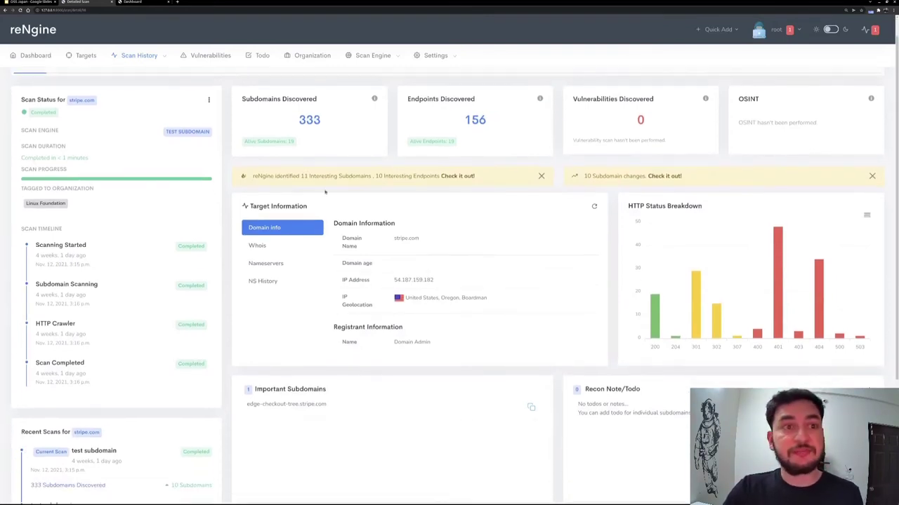
{"action": "scroll", "coordinate": [385, 242], "scroll_direction": "down", "scroll_amount": 3}
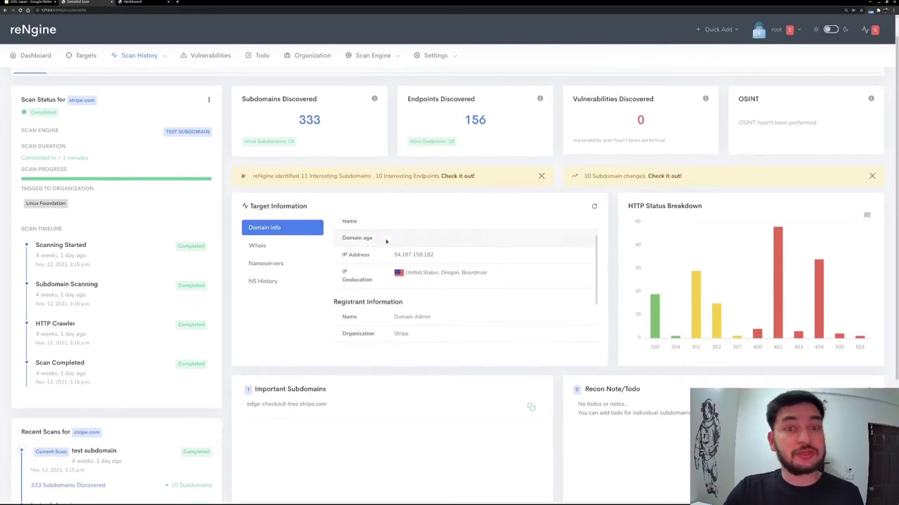
{"action": "scroll", "coordinate": [386, 241], "scroll_direction": "down", "scroll_amount": 2}
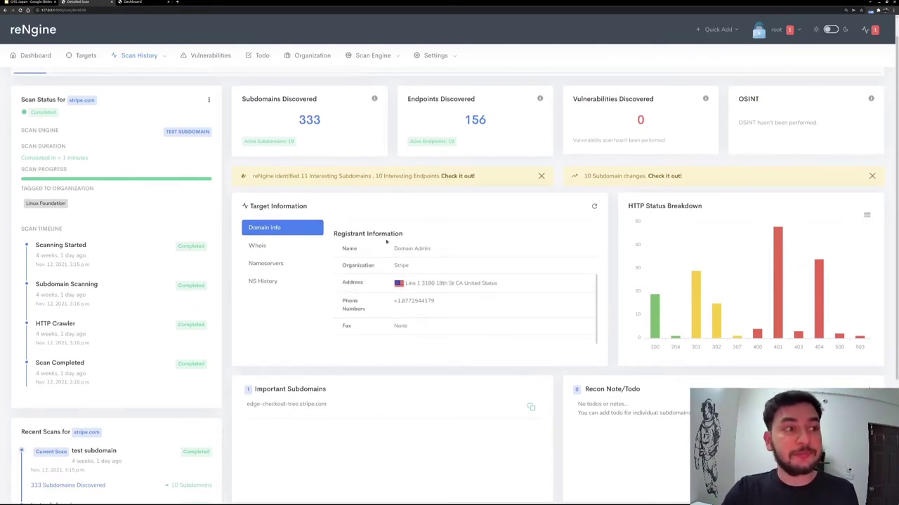
{"action": "scroll", "coordinate": [725, 275], "scroll_direction": "down", "scroll_amount": 1}
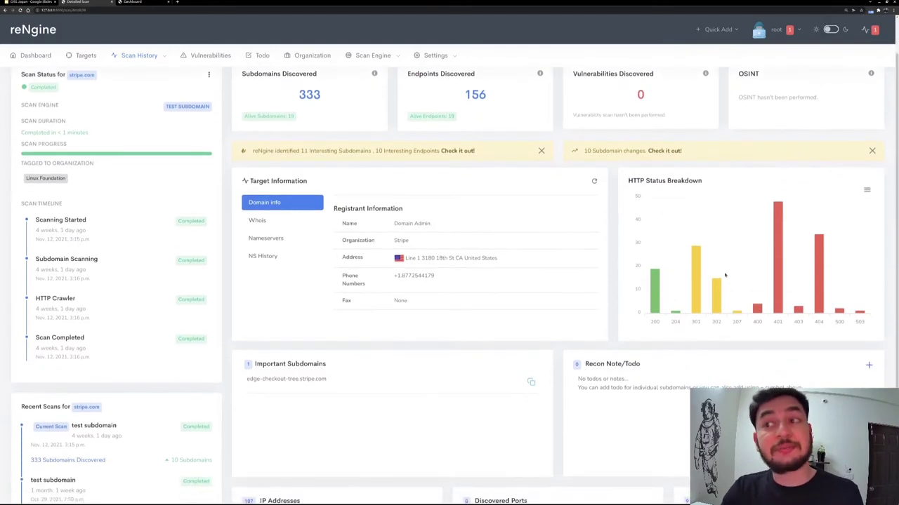
{"action": "scroll", "coordinate": [720, 273], "scroll_direction": "down", "scroll_amount": 2}
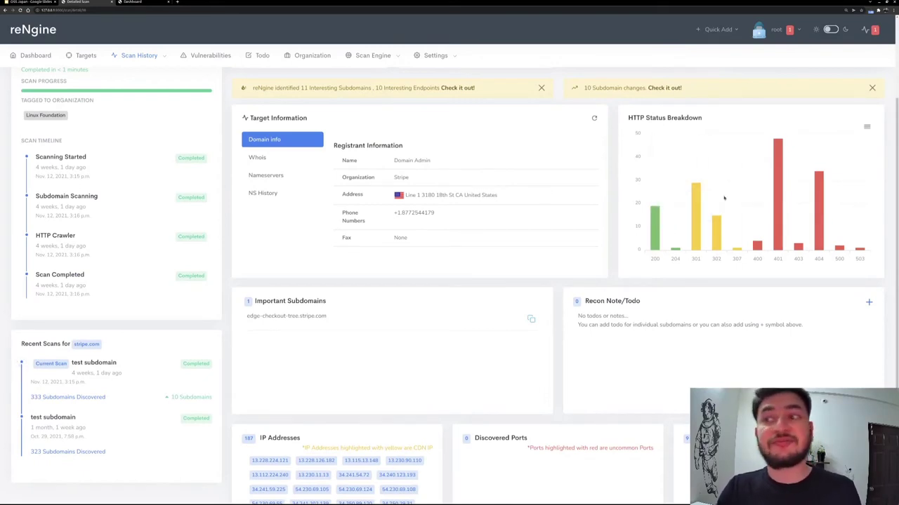
{"action": "mouse_move", "coordinate": [777, 208]}
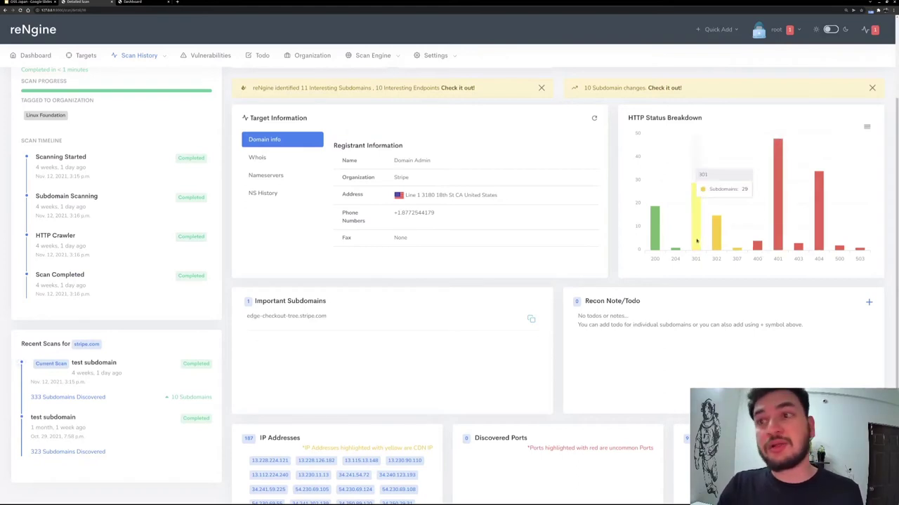
{"action": "scroll", "coordinate": [686, 346], "scroll_direction": "up", "scroll_amount": 1}
{"action": "scroll", "coordinate": [686, 348], "scroll_direction": "down", "scroll_amount": 1}
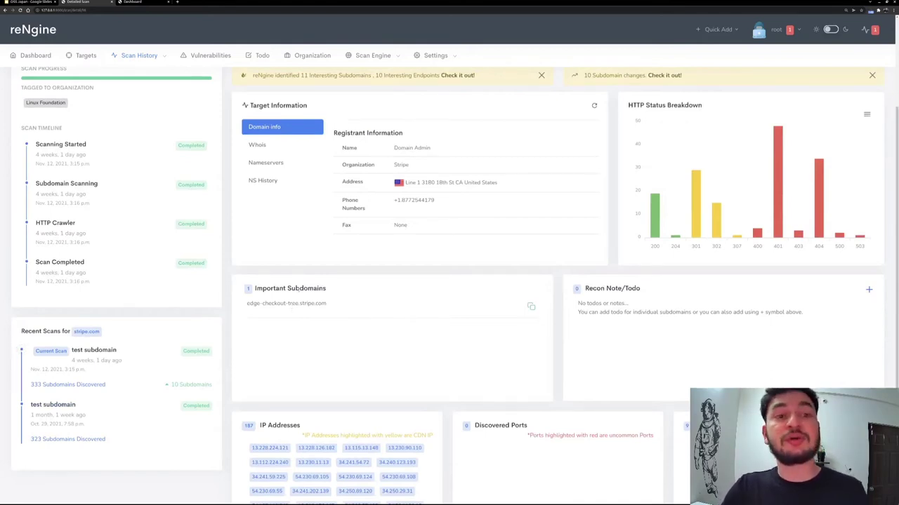
{"action": "scroll", "coordinate": [299, 289], "scroll_direction": "down", "scroll_amount": 1}
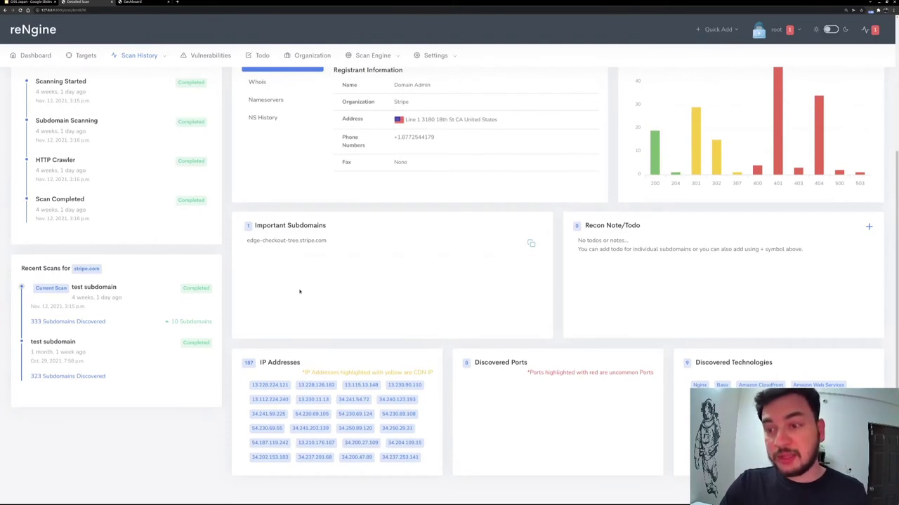
Review the list of stripe.com subdomains using the discovered Nginx technology, and close it.
{"action": "scroll", "coordinate": [299, 291], "scroll_direction": "down", "scroll_amount": 1}
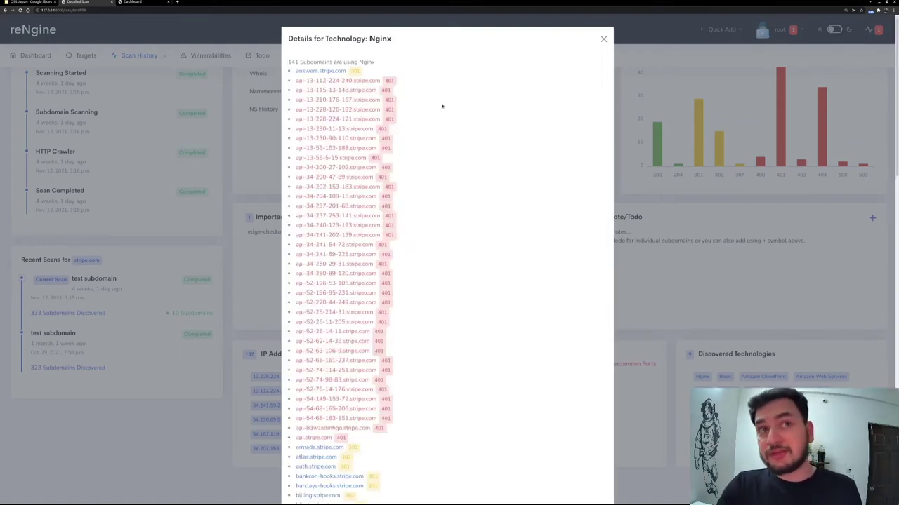
{"action": "scroll", "coordinate": [421, 119], "scroll_direction": "down", "scroll_amount": 5}
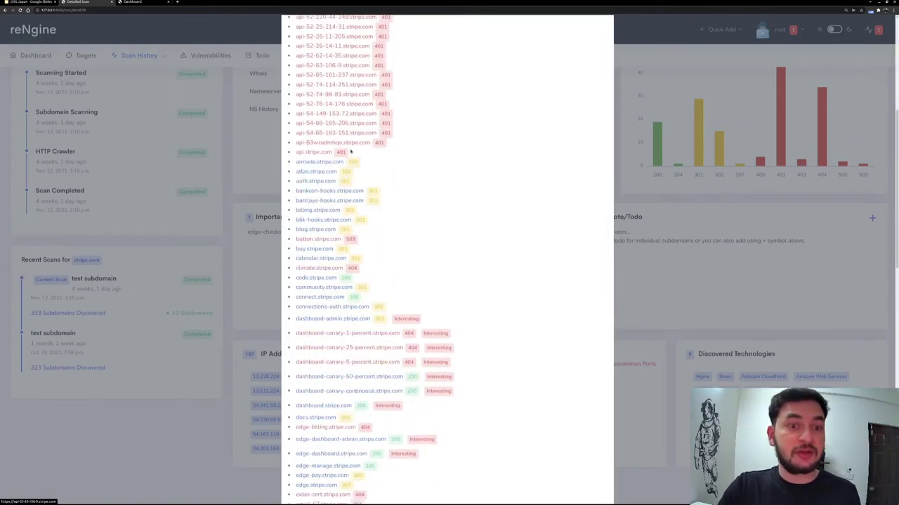
{"action": "scroll", "coordinate": [350, 151], "scroll_direction": "down", "scroll_amount": 5}
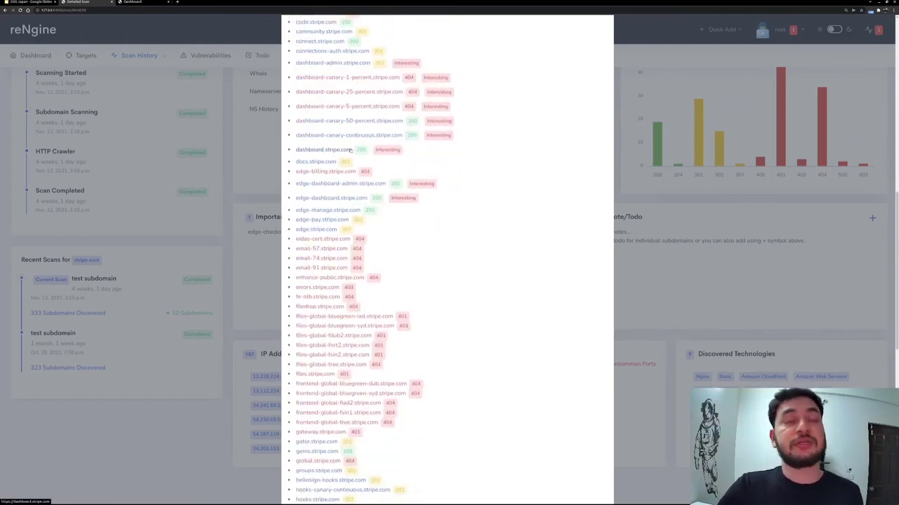
{"action": "left_click", "coordinate": [739, 260]}
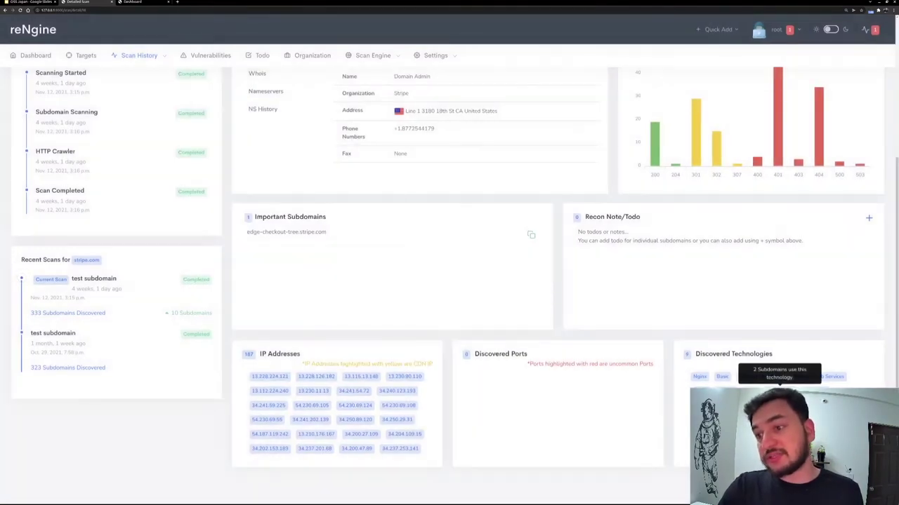
View the details of the discovered Amazon S3 technology and of the IP address 54.187.119.242.
{"action": "left_click", "coordinate": [779, 377]}
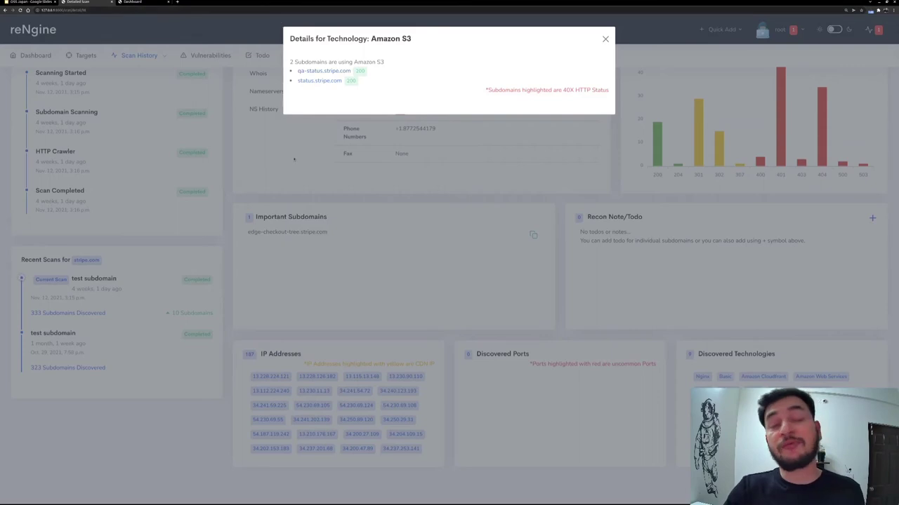
{"action": "left_click", "coordinate": [221, 416]}
{"action": "left_click", "coordinate": [270, 434]}
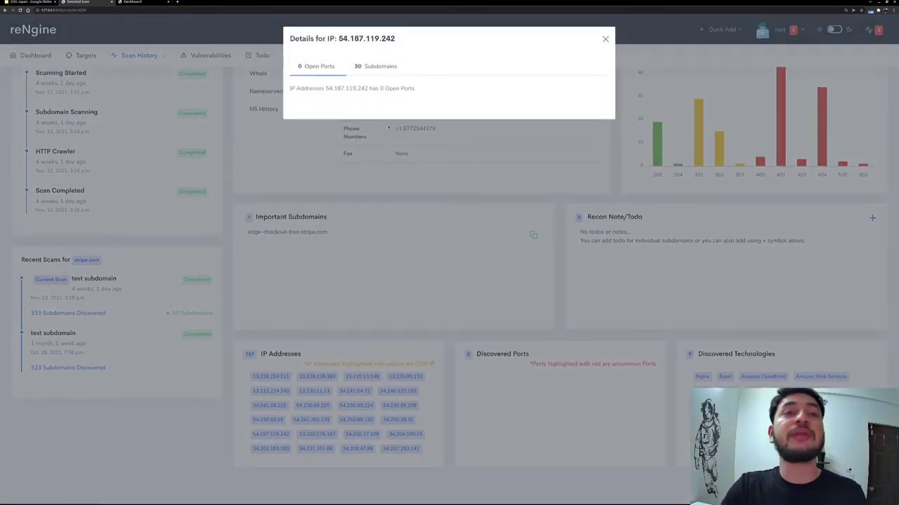
View the subdomains associated with IP 54.187.119.242, close the details, and open the full subdomain list of the stripe.com scan.
{"action": "left_click", "coordinate": [369, 69]}
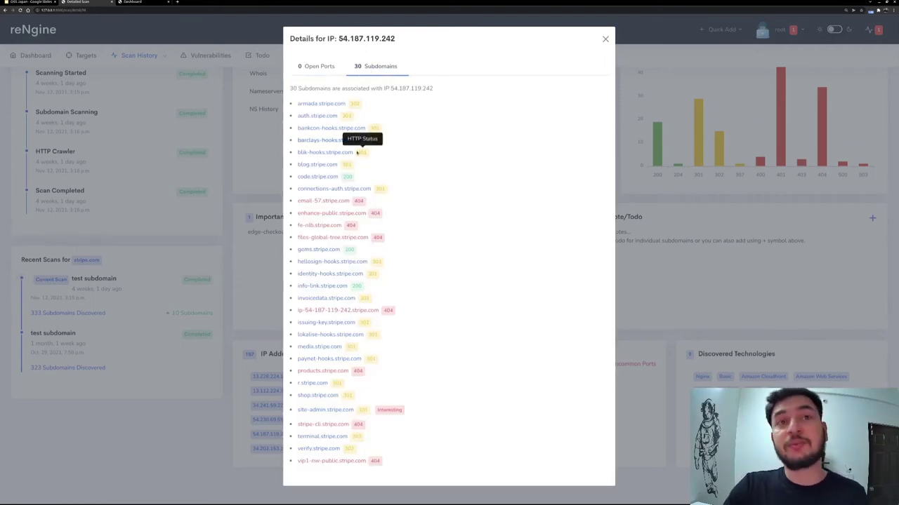
{"action": "left_click", "coordinate": [220, 184]}
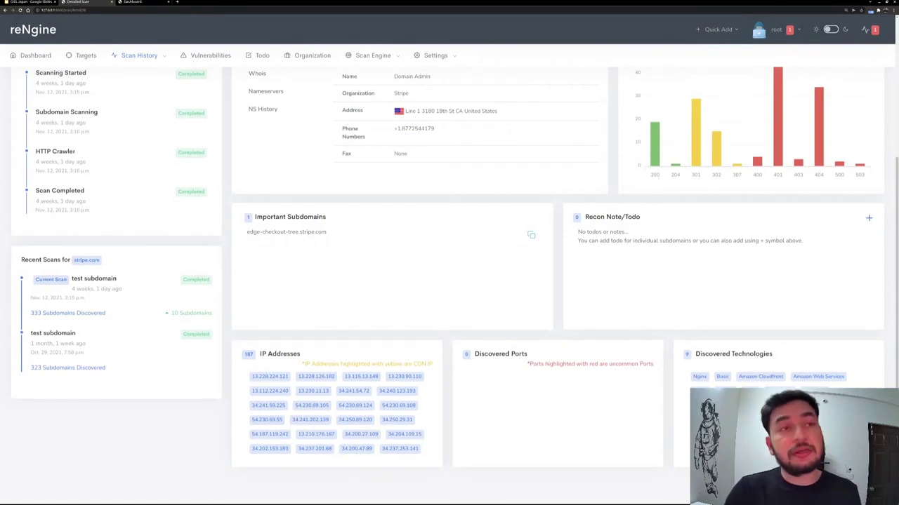
{"action": "scroll", "coordinate": [128, 161], "scroll_direction": "up", "scroll_amount": 5}
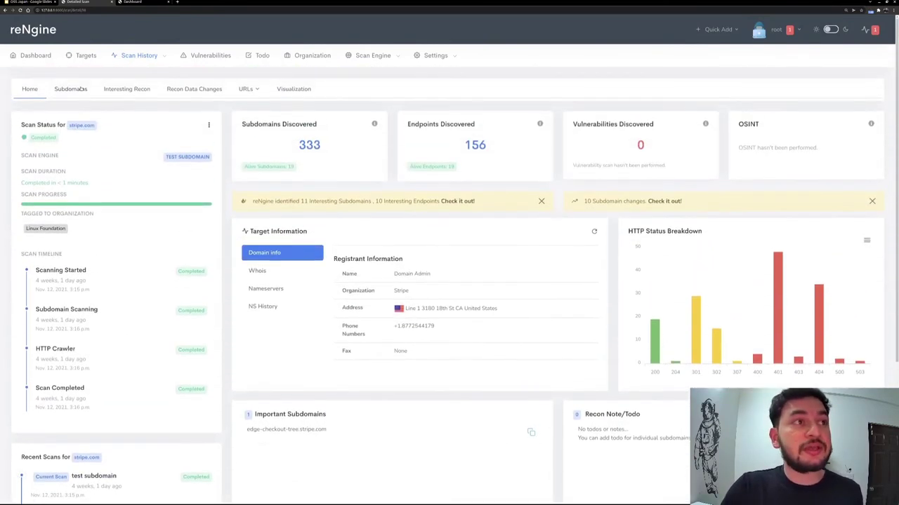
{"action": "left_click", "coordinate": [82, 90]}
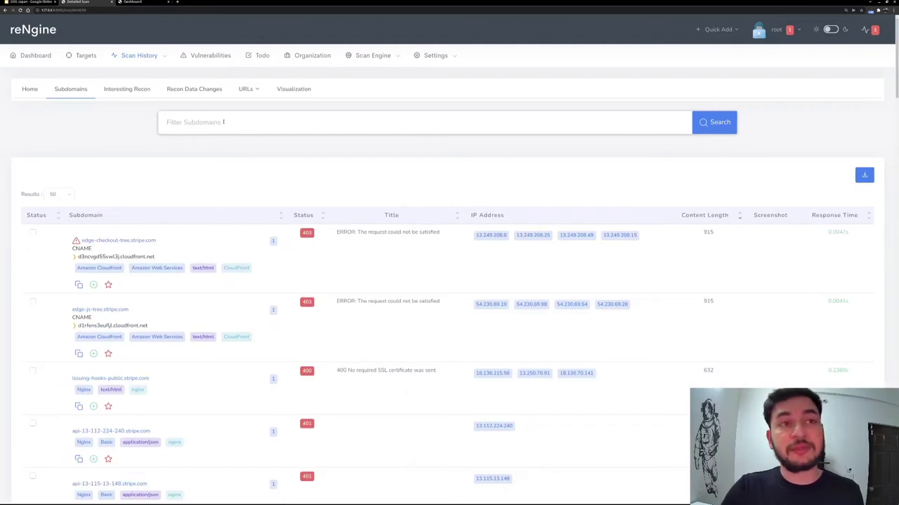
{"action": "mouse_move", "coordinate": [895, 58]}
{"action": "left_mouse_down"}
{"action": "mouse_move", "coordinate": [895, 180]}
{"action": "mouse_move", "coordinate": [888, 66]}
{"action": "left_mouse_up"}
{"action": "scroll", "coordinate": [889, 66], "scroll_direction": "up", "scroll_amount": 1}
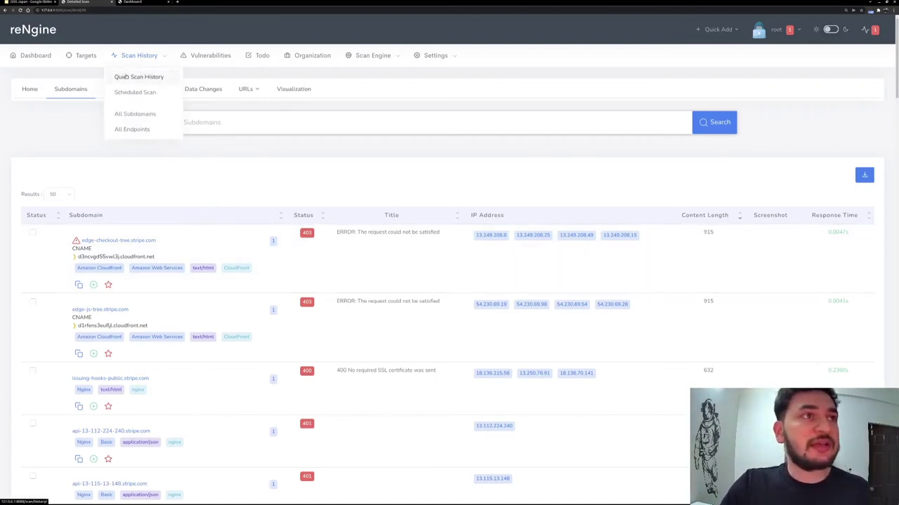
Go to the quick scan history and open the results of the scan run with the Full Scan engine.
{"action": "left_click", "coordinate": [127, 76]}
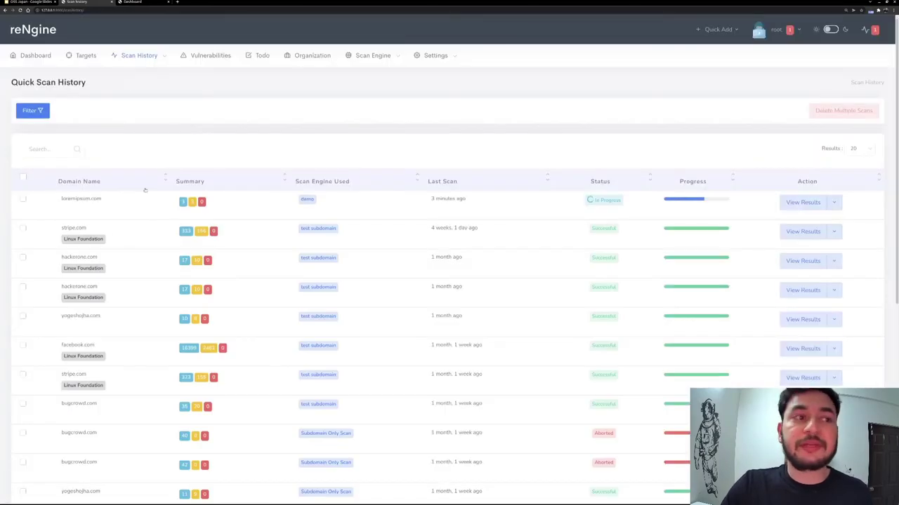
{"action": "scroll", "coordinate": [156, 288], "scroll_direction": "down", "scroll_amount": 1}
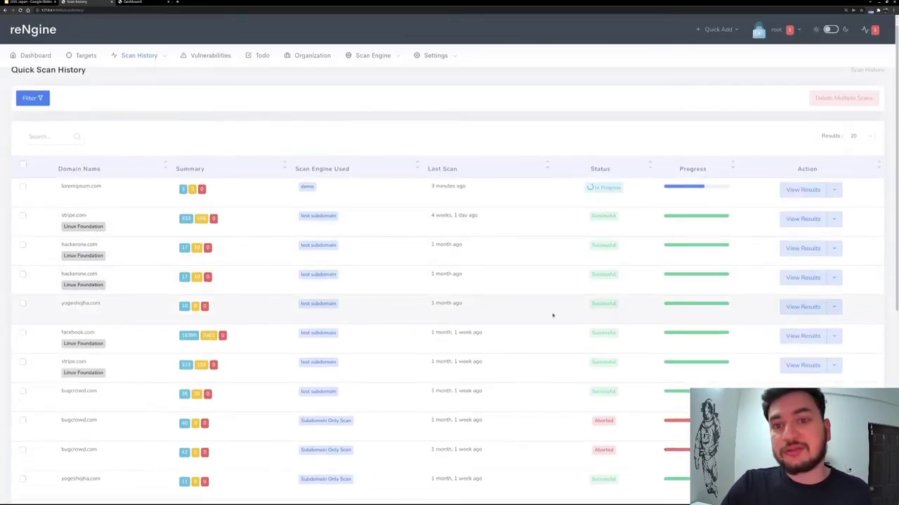
{"action": "scroll", "coordinate": [304, 372], "scroll_direction": "down", "scroll_amount": 1}
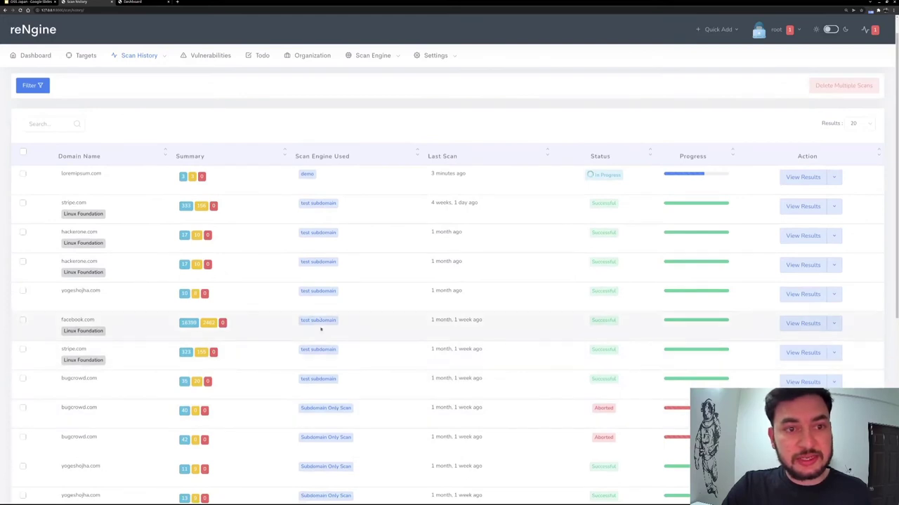
{"action": "scroll", "coordinate": [320, 329], "scroll_direction": "down", "scroll_amount": 3}
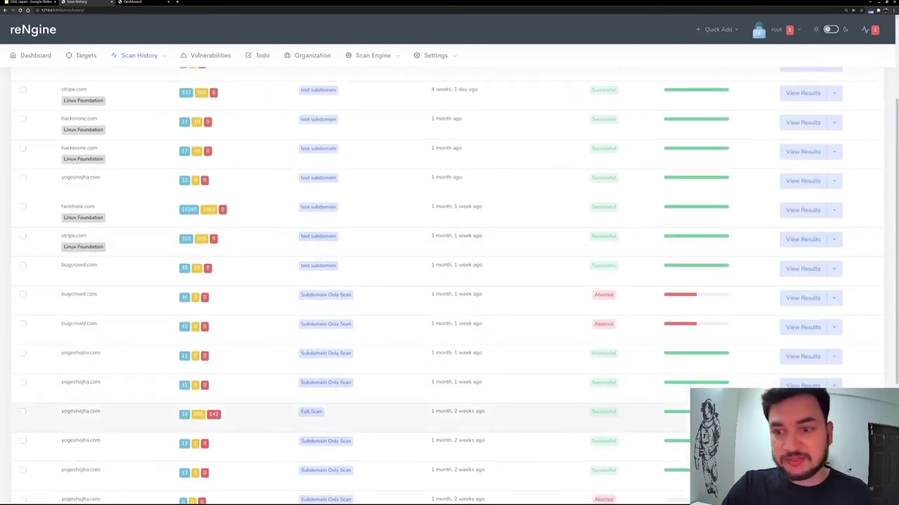
{"action": "left_click", "coordinate": [152, 94]}
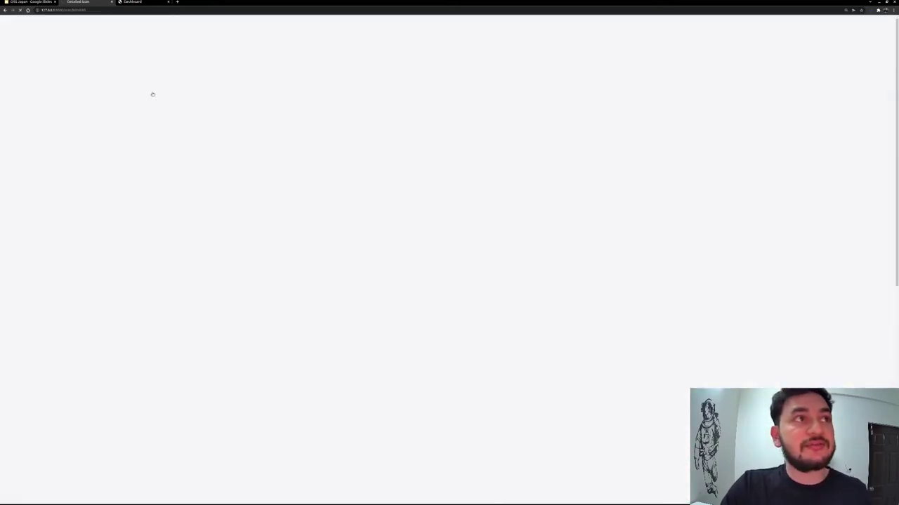
Open the scan's subdomain list and examine the statuses, page titles, IP addresses, ports, screenshots and response times.
{"action": "left_click", "coordinate": [78, 89]}
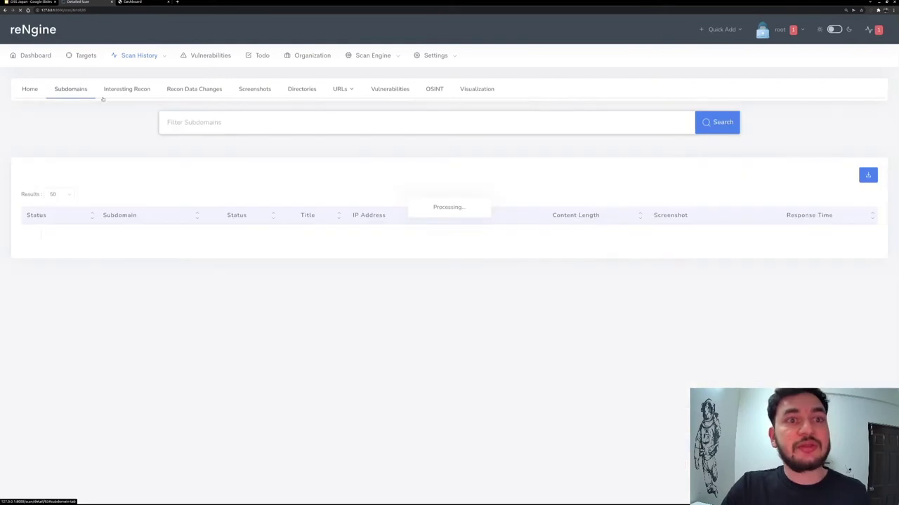
{"action": "scroll", "coordinate": [238, 224], "scroll_direction": "down", "scroll_amount": 1}
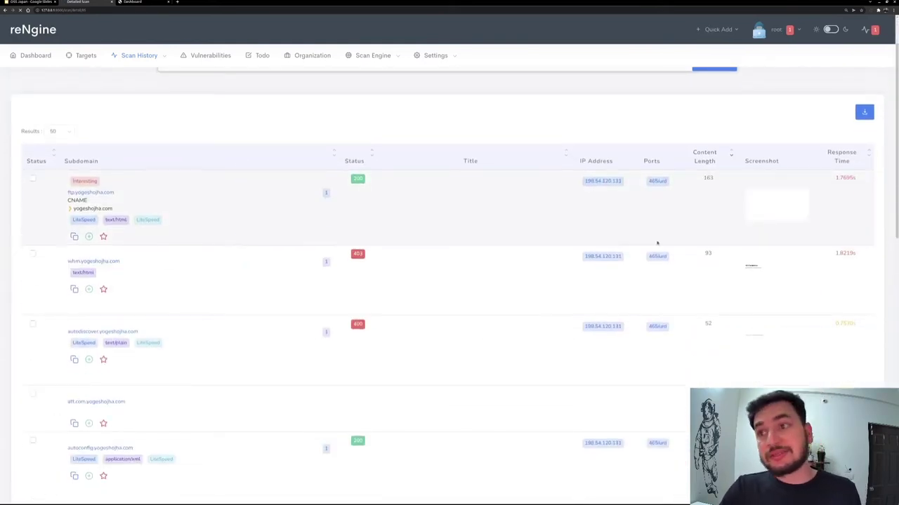
{"action": "scroll", "coordinate": [657, 243], "scroll_direction": "down", "scroll_amount": 1}
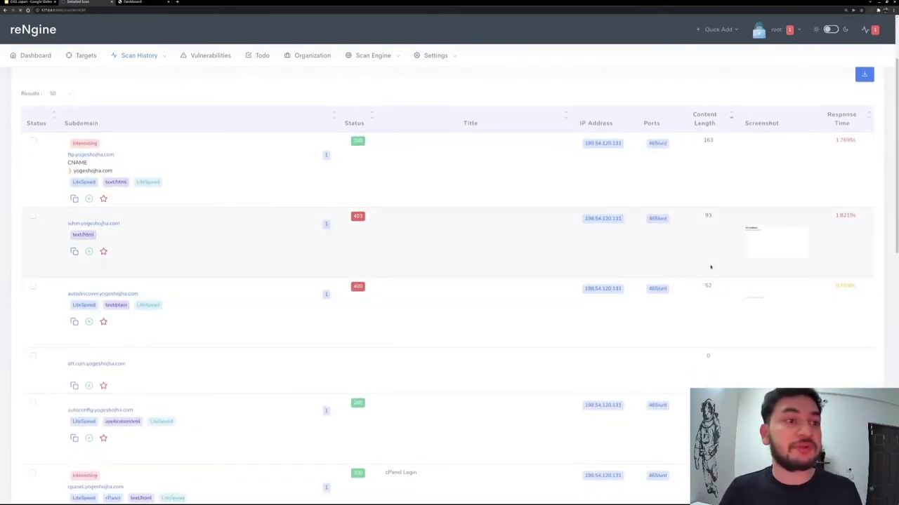
{"action": "scroll", "coordinate": [684, 417], "scroll_direction": "down", "scroll_amount": 1}
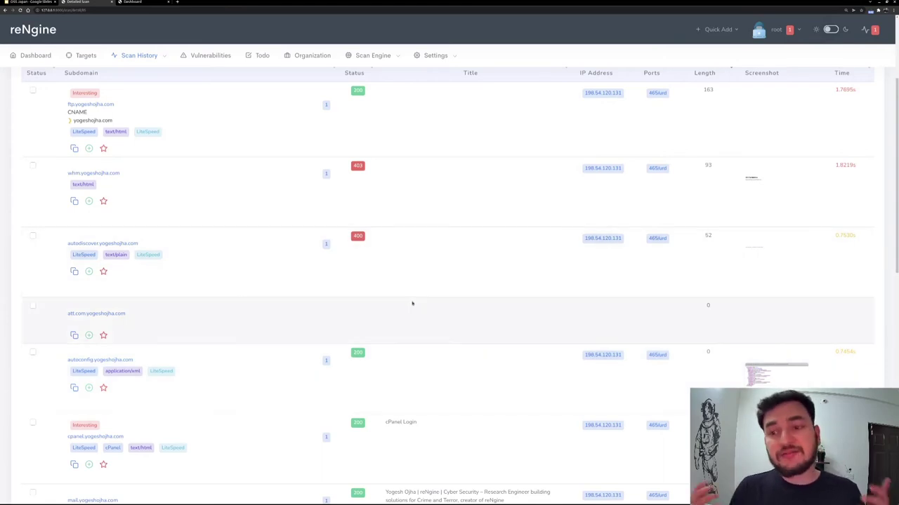
{"action": "scroll", "coordinate": [387, 229], "scroll_direction": "up", "scroll_amount": 1}
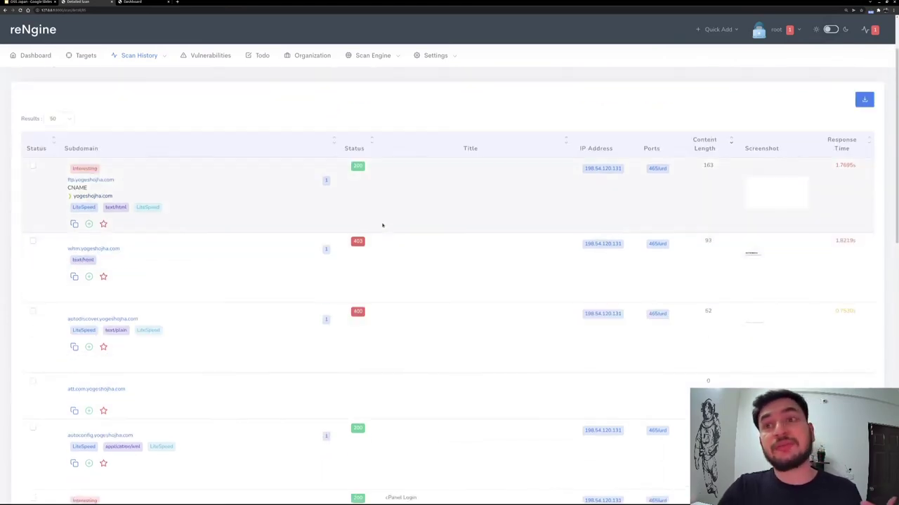
View the open ports and associated subdomains of IP 198.54.120.131, and close the details.
{"action": "left_click", "coordinate": [598, 173]}
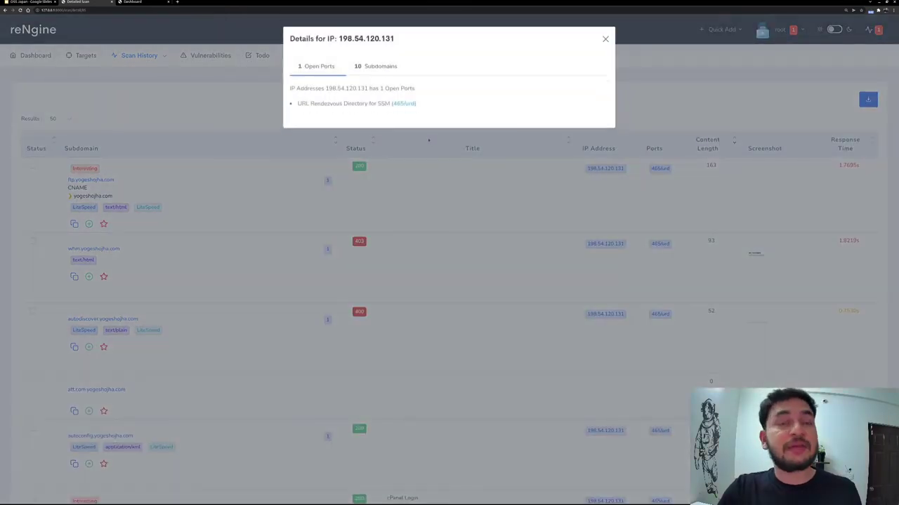
{"action": "left_click", "coordinate": [372, 68]}
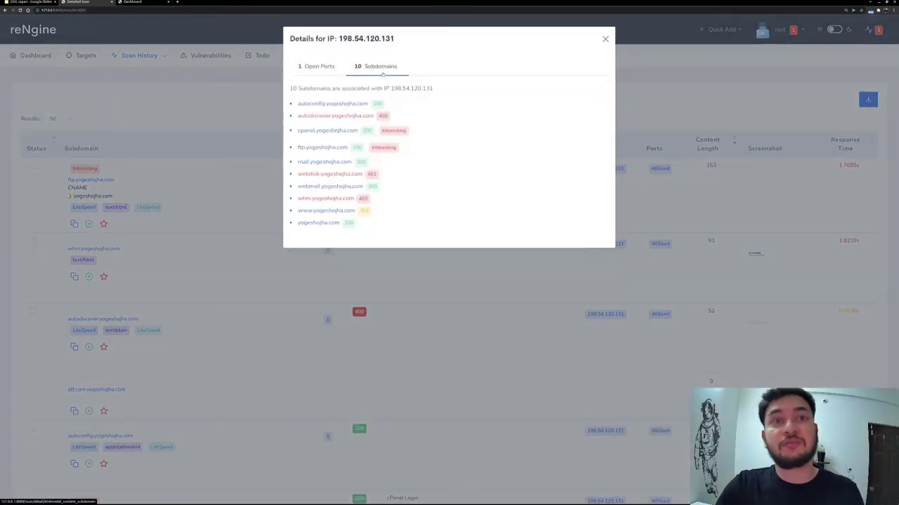
{"action": "left_click", "coordinate": [627, 326]}
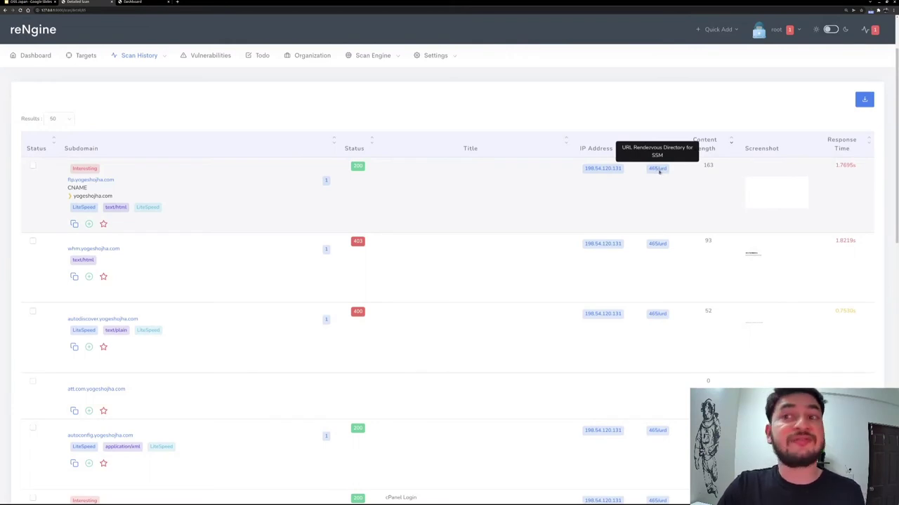
View the IP addresses and subdomains that have port 465 open, and close the details.
{"action": "left_click", "coordinate": [657, 169]}
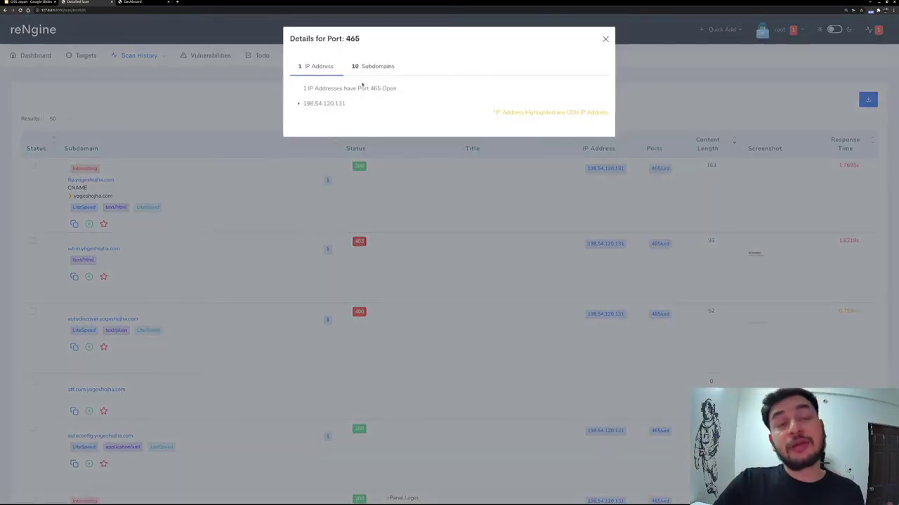
{"action": "left_click", "coordinate": [372, 67]}
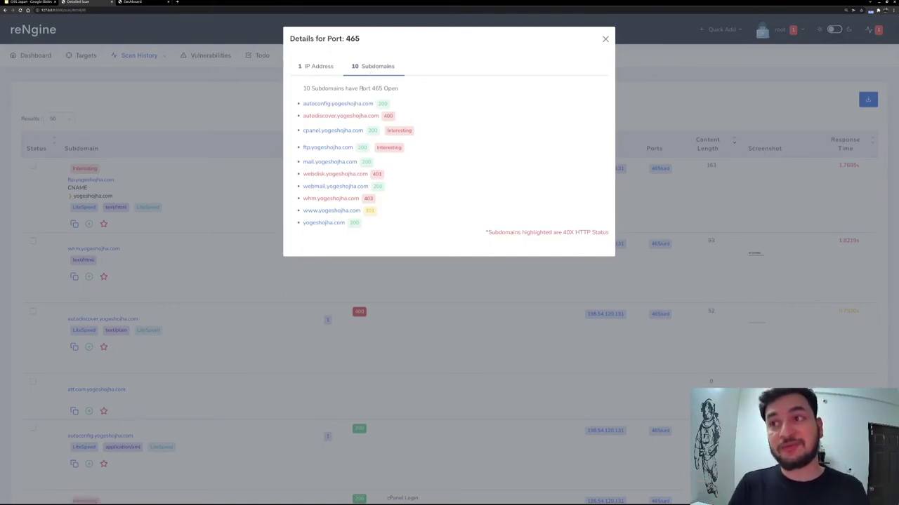
{"action": "left_click", "coordinate": [685, 218]}
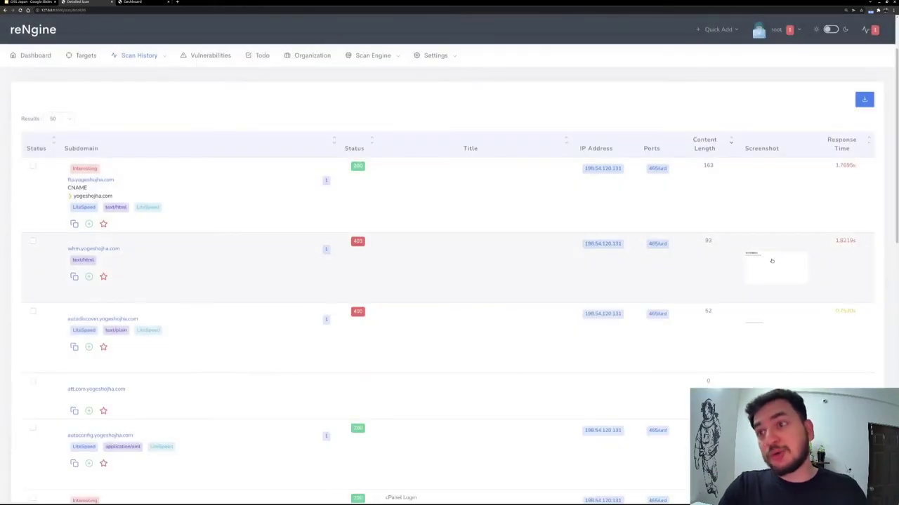
Enlarge and close the screenshot of the whm subdomain, look over the other screenshots, and sort the list by content length.
{"action": "left_click", "coordinate": [764, 257]}
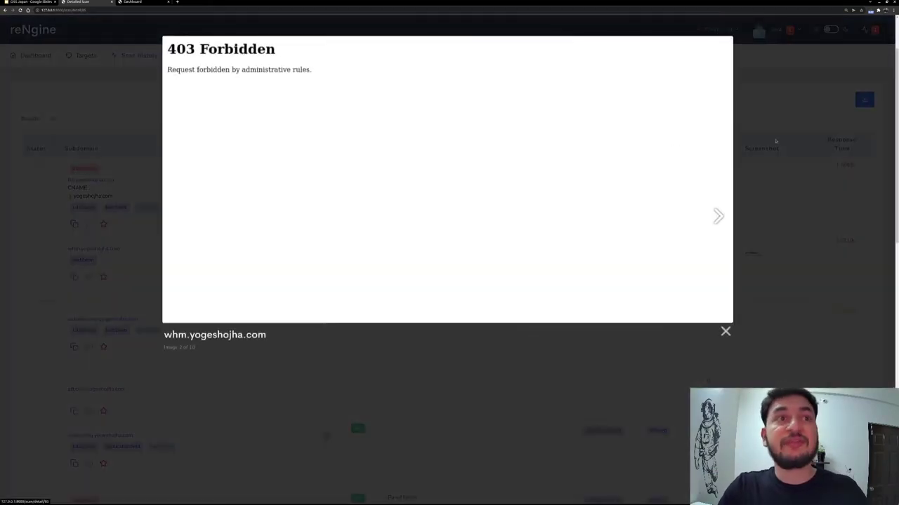
{"action": "left_click", "coordinate": [770, 286]}
{"action": "scroll", "coordinate": [765, 302], "scroll_direction": "down", "scroll_amount": 5}
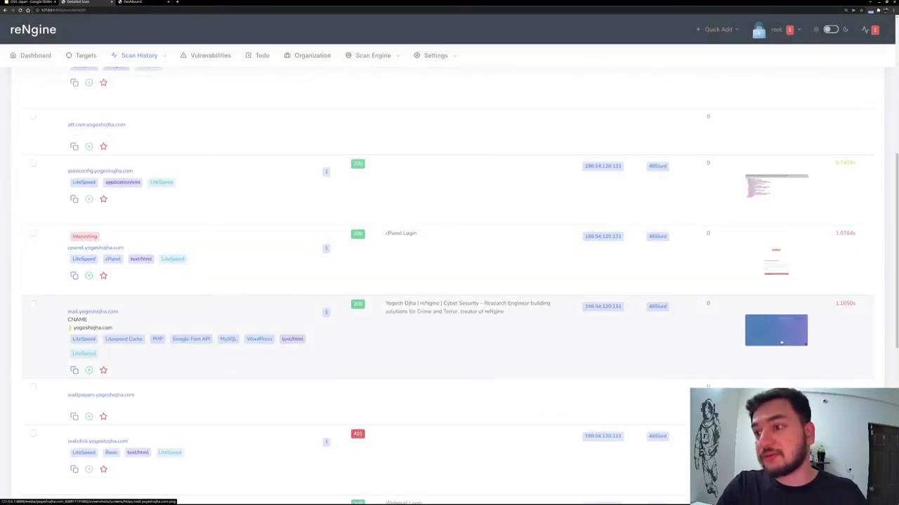
{"action": "scroll", "coordinate": [776, 306], "scroll_direction": "up", "scroll_amount": 3}
{"action": "scroll", "coordinate": [774, 314], "scroll_direction": "up", "scroll_amount": 4}
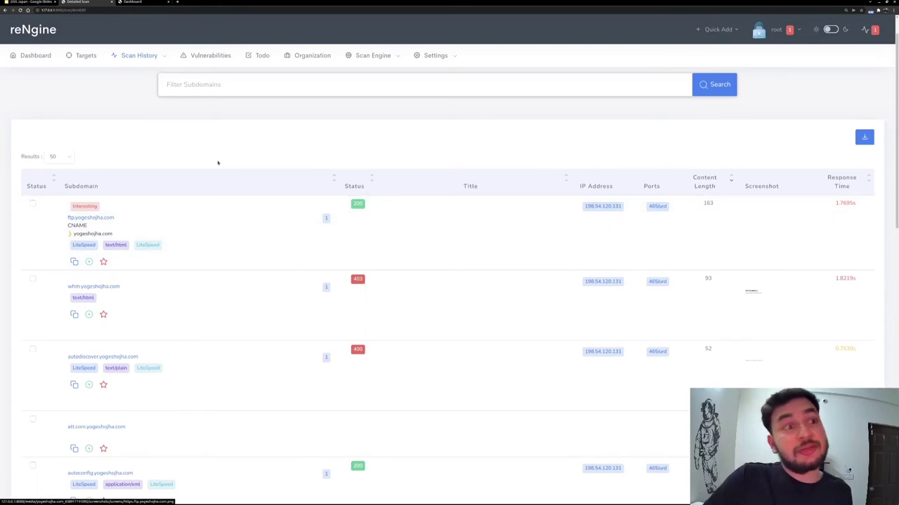
{"action": "left_click", "coordinate": [730, 180]}
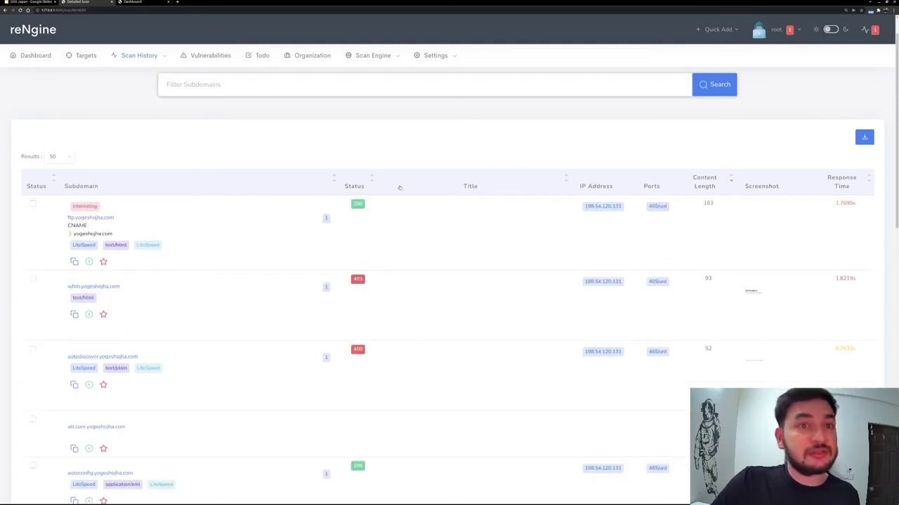
{"action": "scroll", "coordinate": [401, 182], "scroll_direction": "up", "scroll_amount": 1}
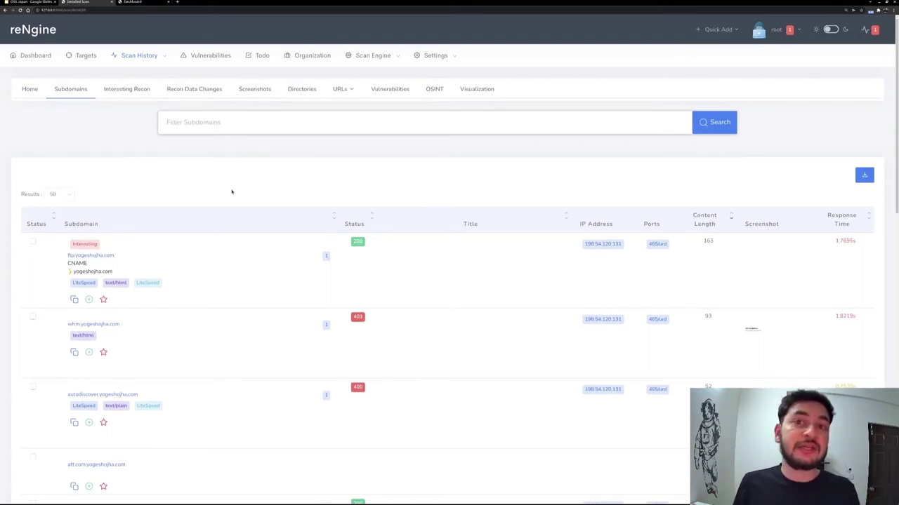
Open the facebook.com scan results from the quick scan history and examine the notice about interesting subdomains and endpoints.
{"action": "mouse_move", "coordinate": [133, 61]}
{"action": "left_click", "coordinate": [139, 79]}
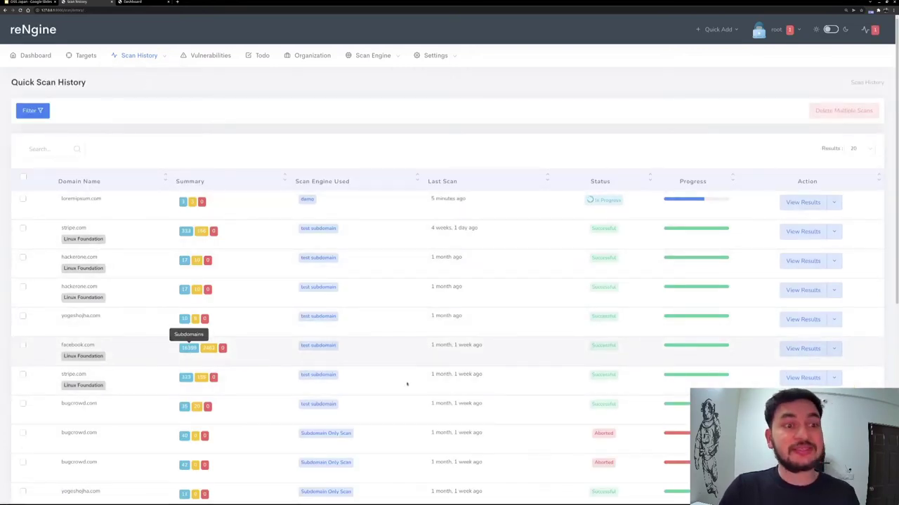
{"action": "left_click", "coordinate": [807, 350]}
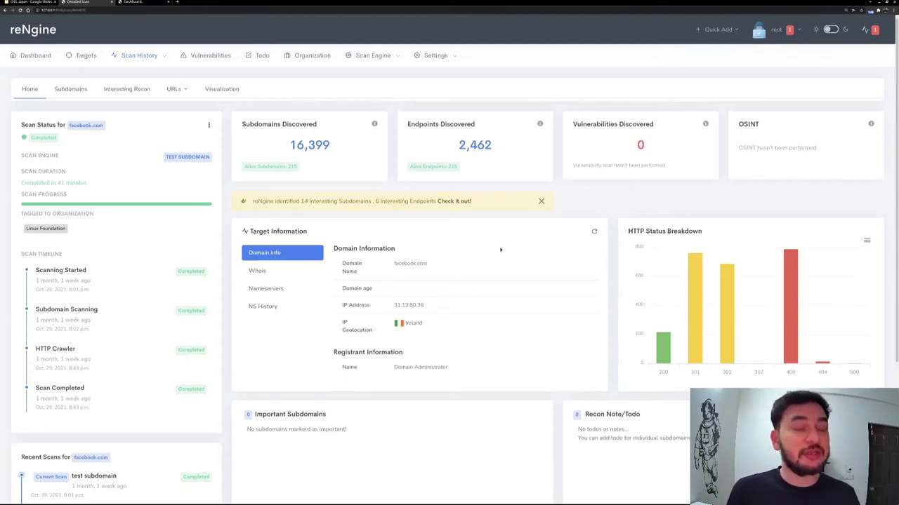
{"action": "scroll", "coordinate": [315, 83], "scroll_direction": "down", "scroll_amount": 1}
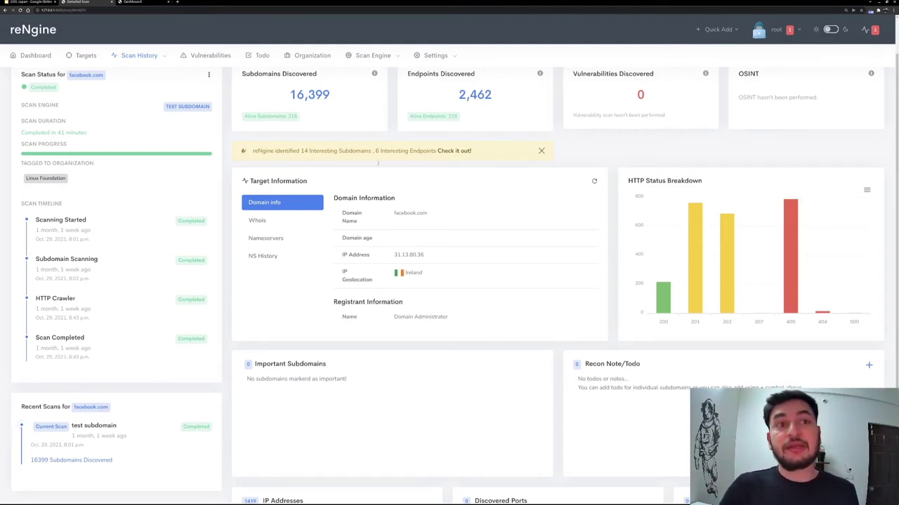
{"action": "triple_click", "coordinate": [301, 150]}
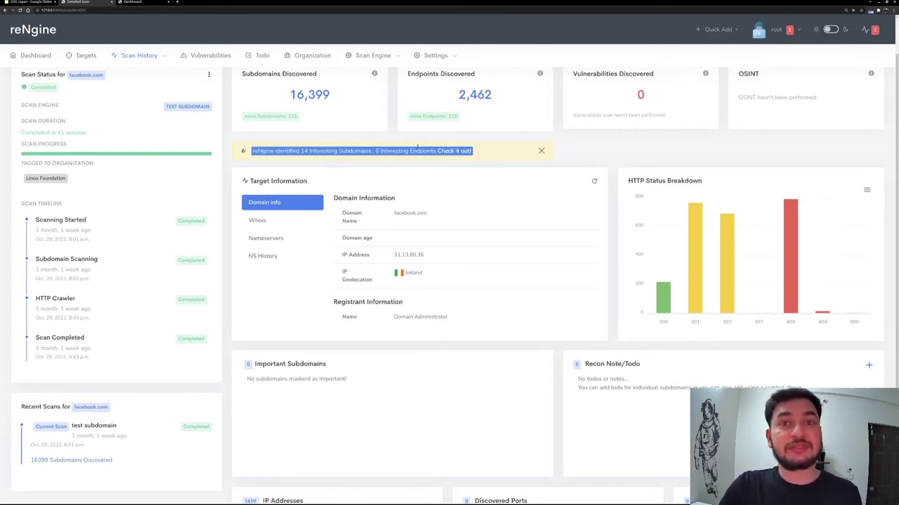
{"action": "scroll", "coordinate": [417, 146], "scroll_direction": "up", "scroll_amount": 1}
{"action": "scroll", "coordinate": [358, 149], "scroll_direction": "down", "scroll_amount": 1}
Follow the notice to the interesting recon data and review the facebook.com interesting subdomains and endpoints.
{"action": "left_click", "coordinate": [455, 151]}
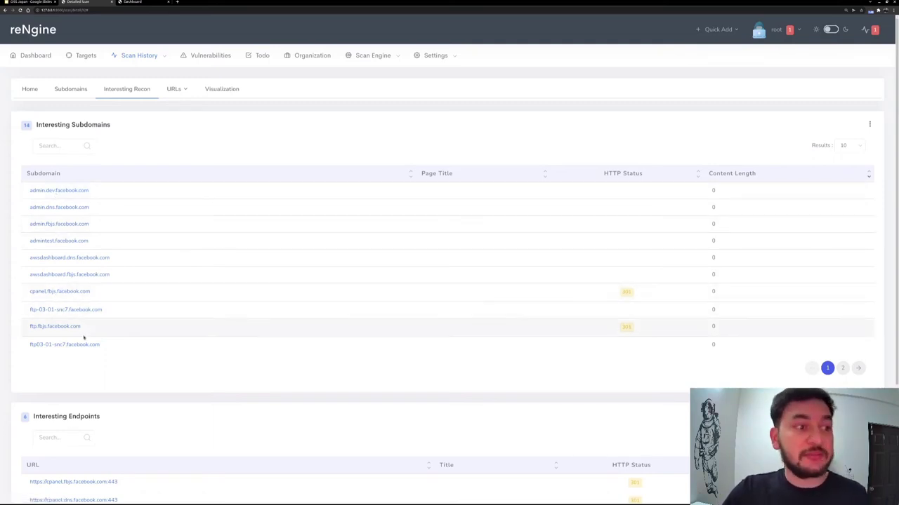
{"action": "scroll", "coordinate": [82, 337], "scroll_direction": "down", "scroll_amount": 1}
{"action": "scroll", "coordinate": [82, 338], "scroll_direction": "down", "scroll_amount": 5}
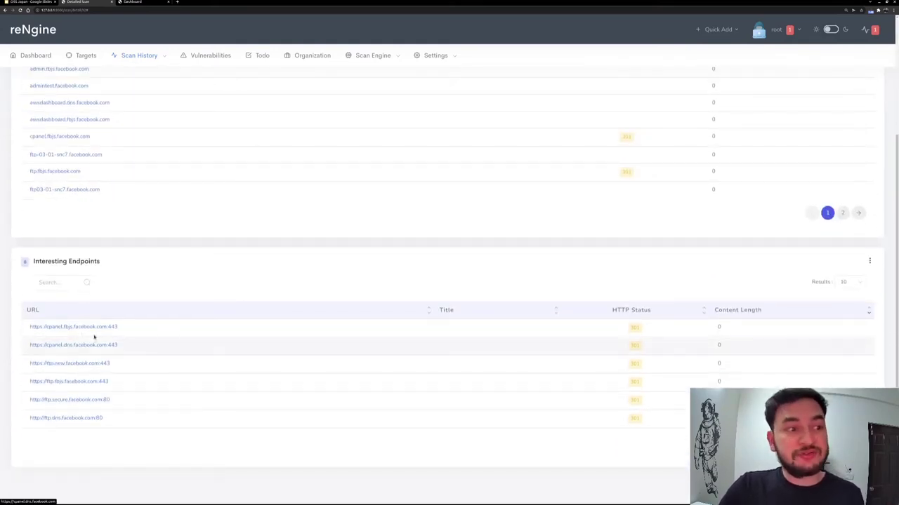
{"action": "scroll", "coordinate": [93, 339], "scroll_direction": "up", "scroll_amount": 5}
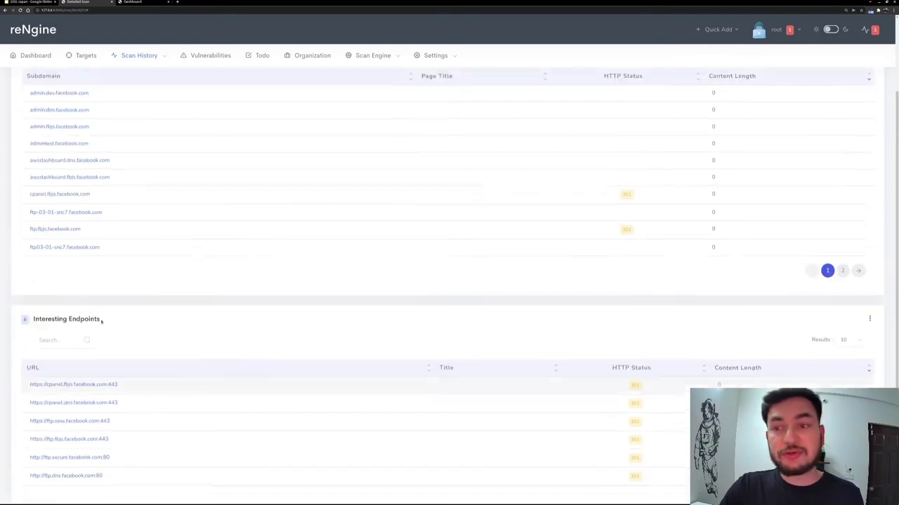
Open the Interesting Lookup settings of the scan engine.
{"action": "mouse_move", "coordinate": [424, 66]}
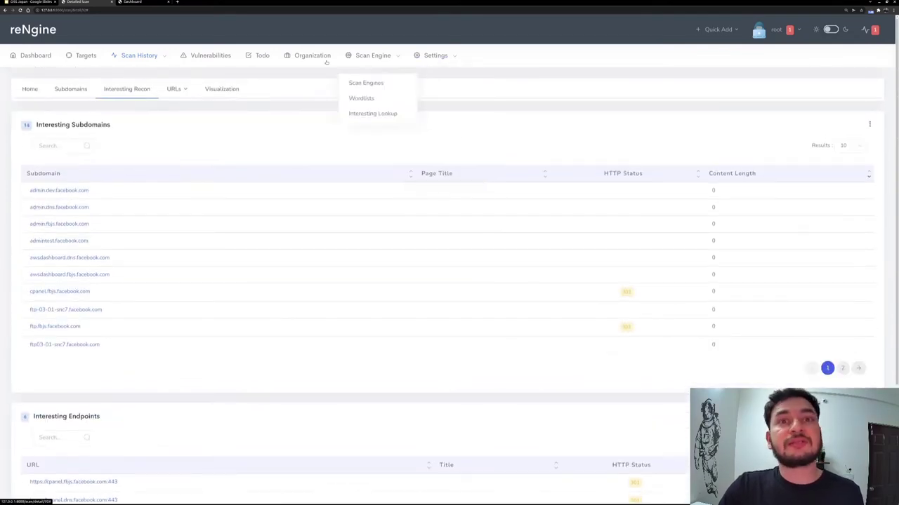
{"action": "mouse_move", "coordinate": [372, 60]}
{"action": "left_click", "coordinate": [370, 107]}
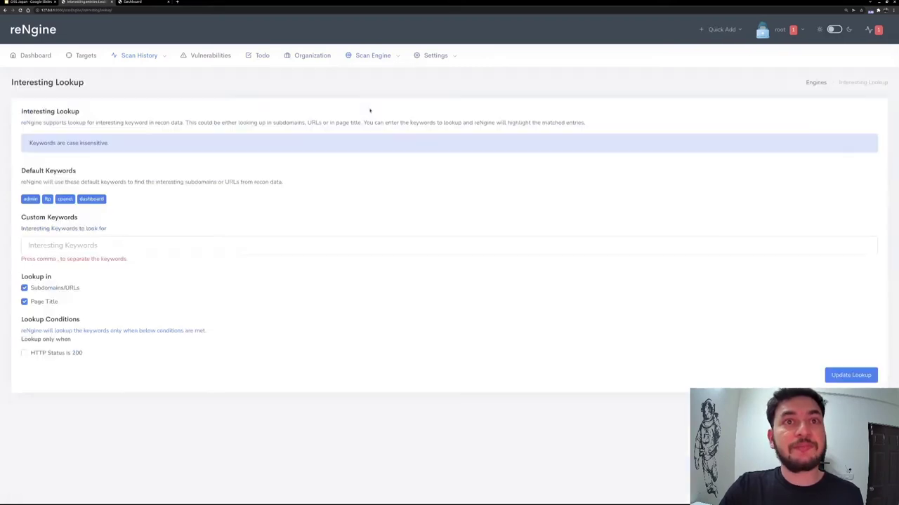
Enter dashboard as a custom interesting keyword in the Interesting Lookup settings.
{"action": "left_click", "coordinate": [93, 243]}
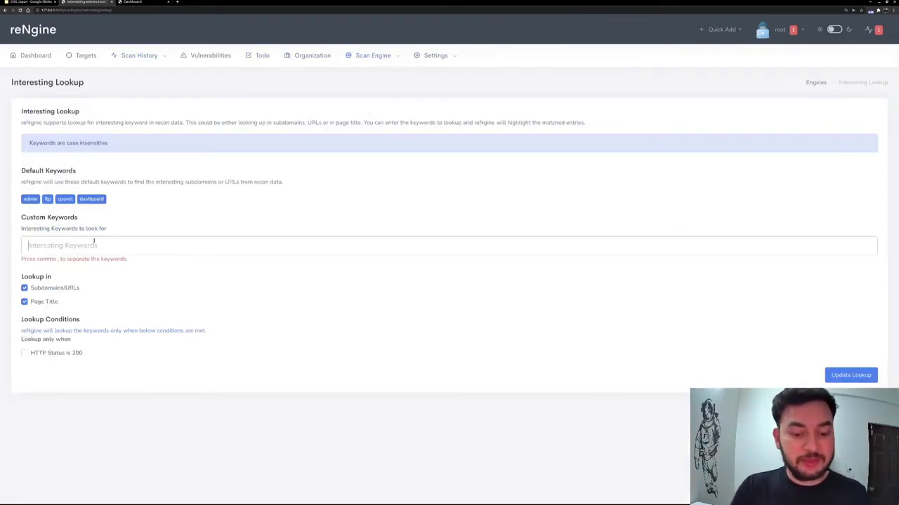
{"action": "type", "text": "dashboard"}
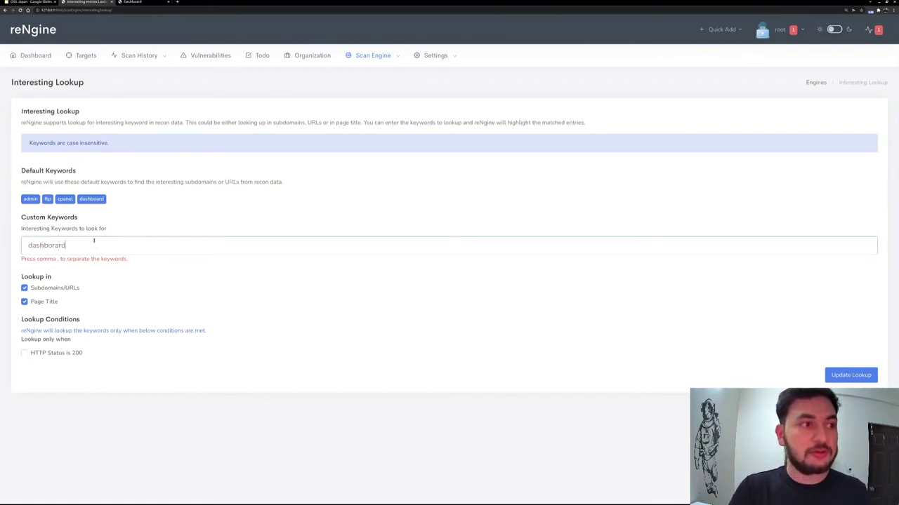
{"action": "key", "text": "ctrl+a"}
{"action": "type", "text": "da"}
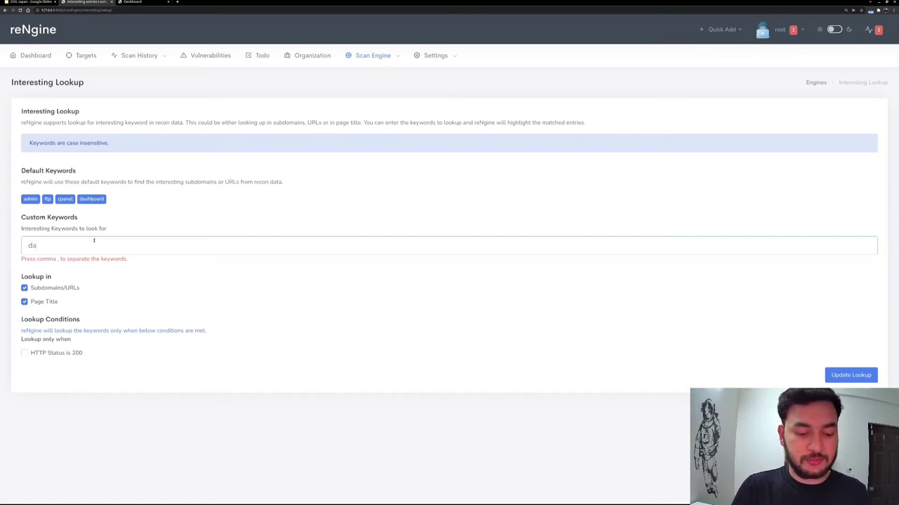
{"action": "type", "text": "shboard"}
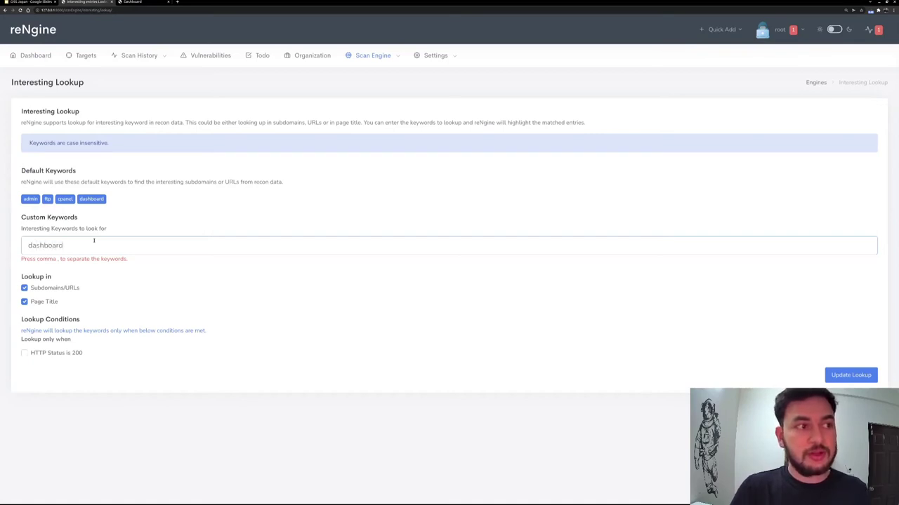
{"action": "key", "text": "ctrl+a"}
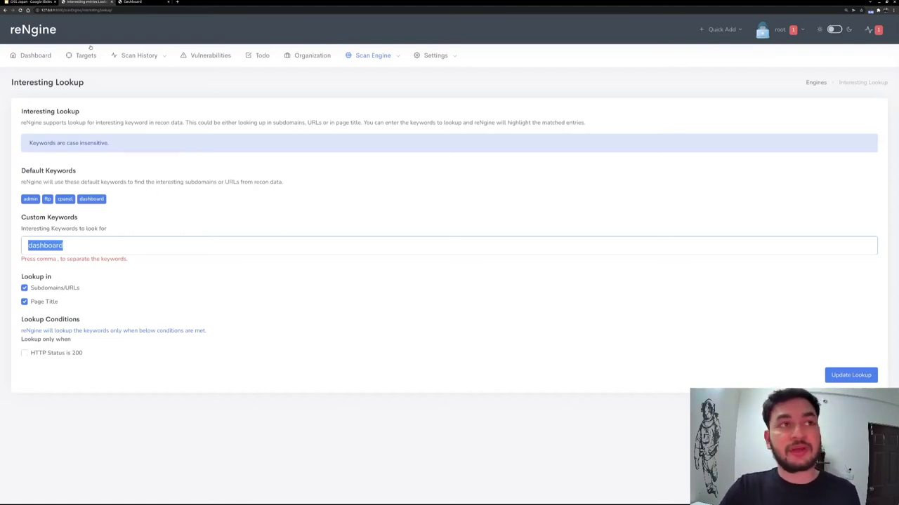
Return to the facebook.com scan results and filter its subdomains with name=admin.
{"action": "left_click", "coordinate": [135, 91]}
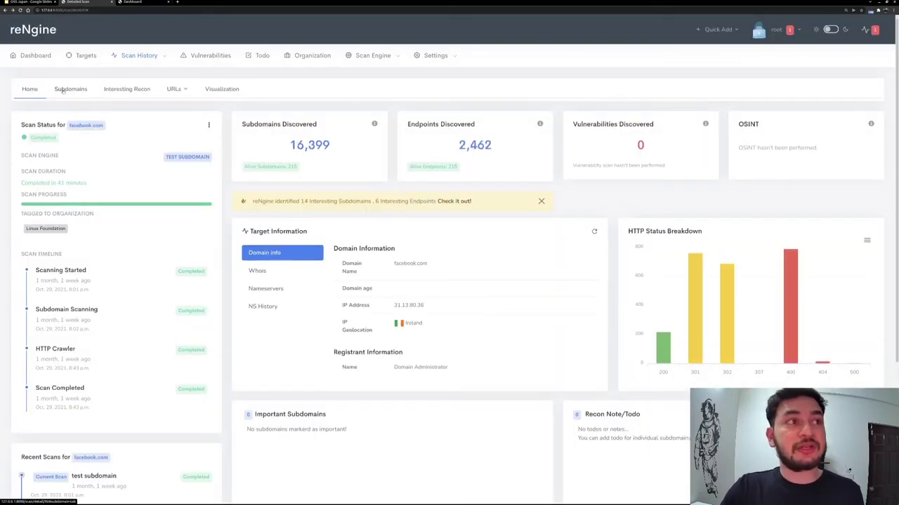
{"action": "left_click", "coordinate": [91, 90]}
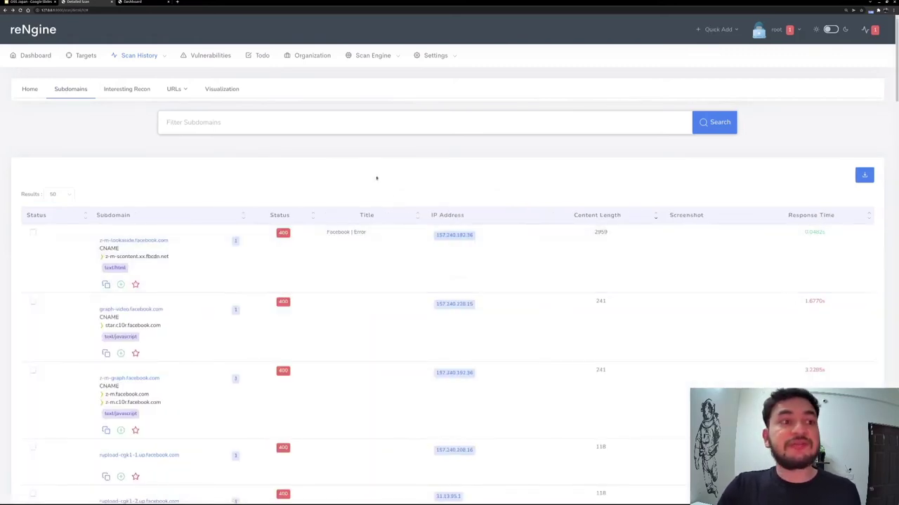
{"action": "left_click", "coordinate": [237, 126]}
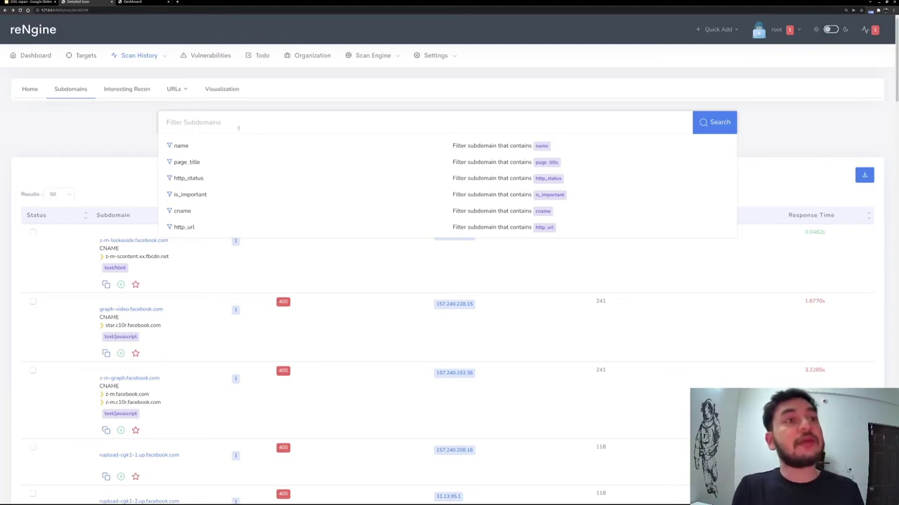
{"action": "type", "text": "name=a"}
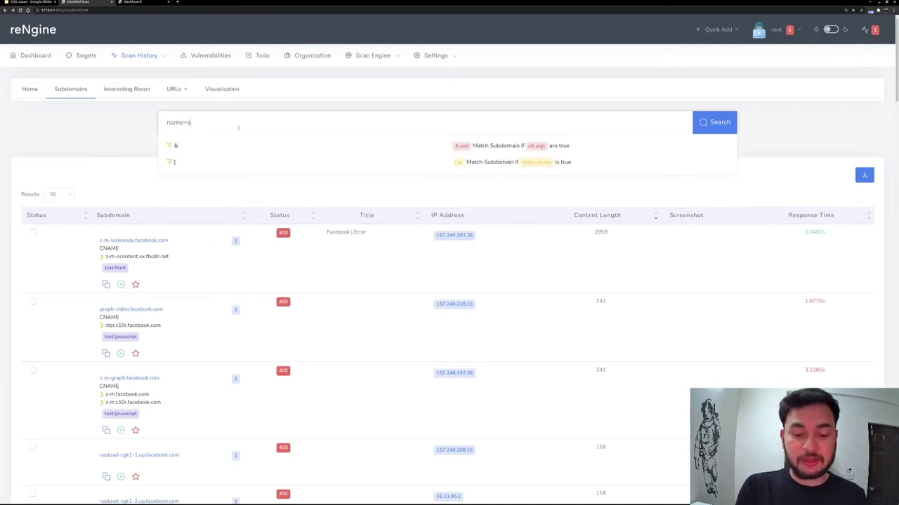
{"action": "type", "text": "dmin"}
{"action": "key", "text": "Return"}
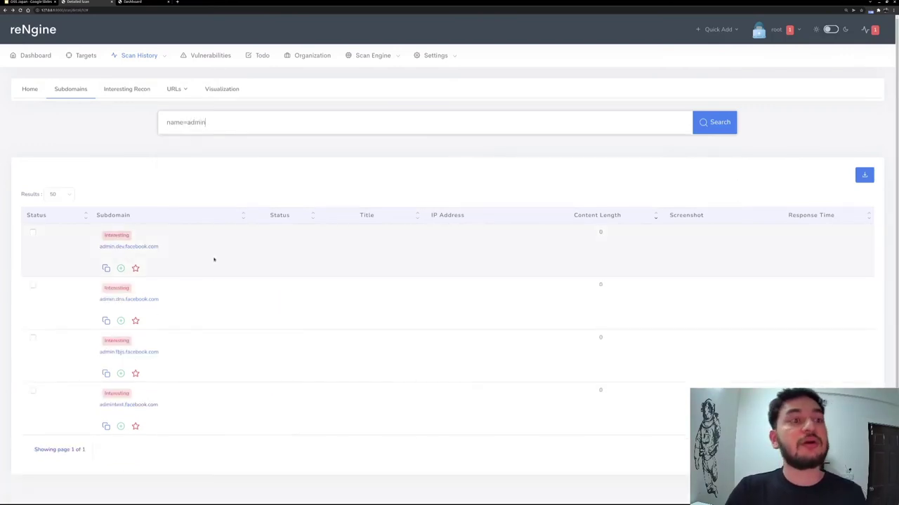
{"action": "scroll", "coordinate": [131, 323], "scroll_direction": "down", "scroll_amount": 1}
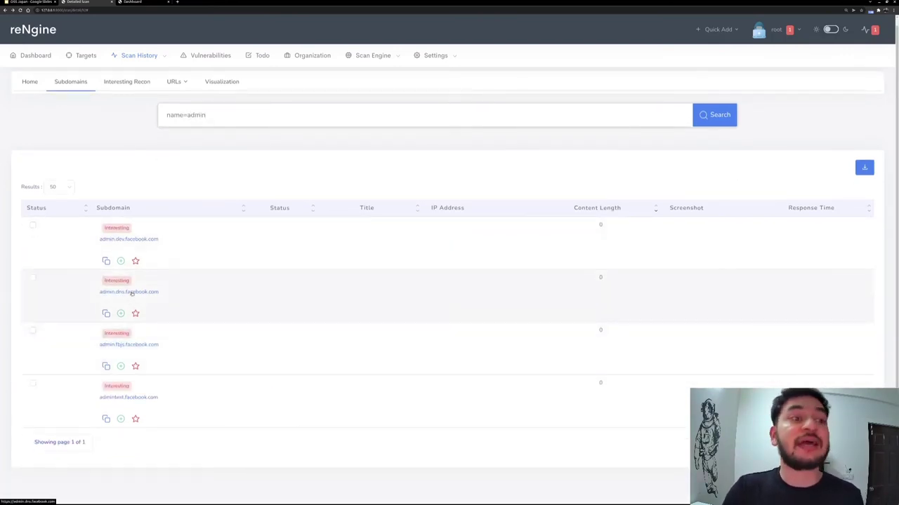
Replace the subdomain filter with http_status=200 and look over the matching subdomains.
{"action": "triple_click", "coordinate": [204, 114]}
{"action": "left_click", "coordinate": [204, 115]}
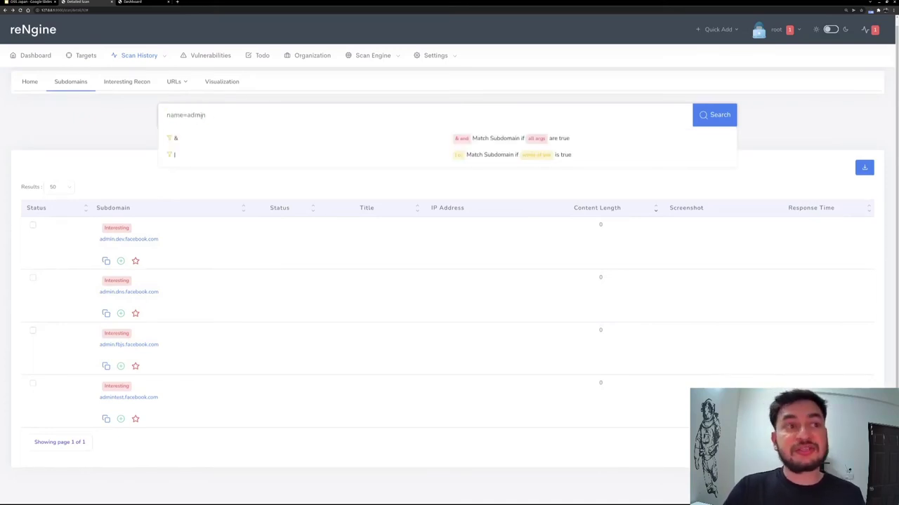
{"action": "key", "text": "ctrl+a"}
{"action": "key", "text": "BackSpace"}
{"action": "type", "text": "htt"}
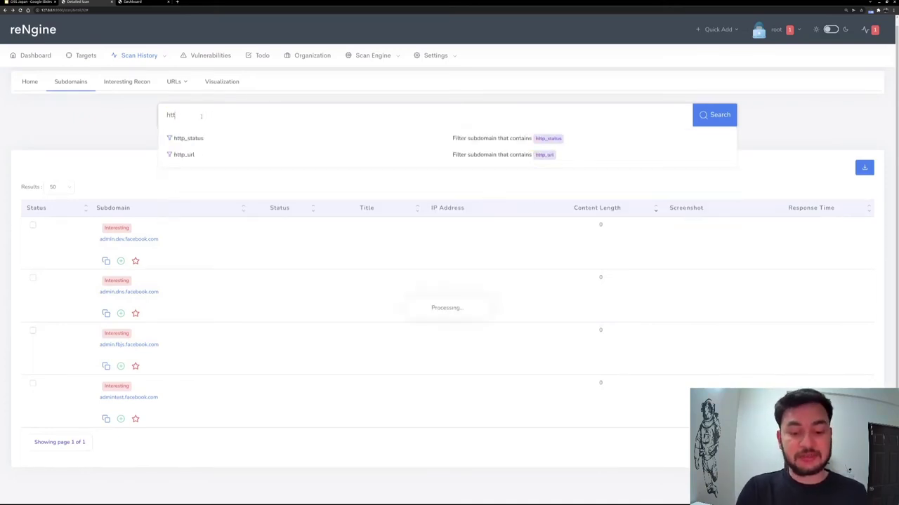
{"action": "type", "text": "p_status=200"}
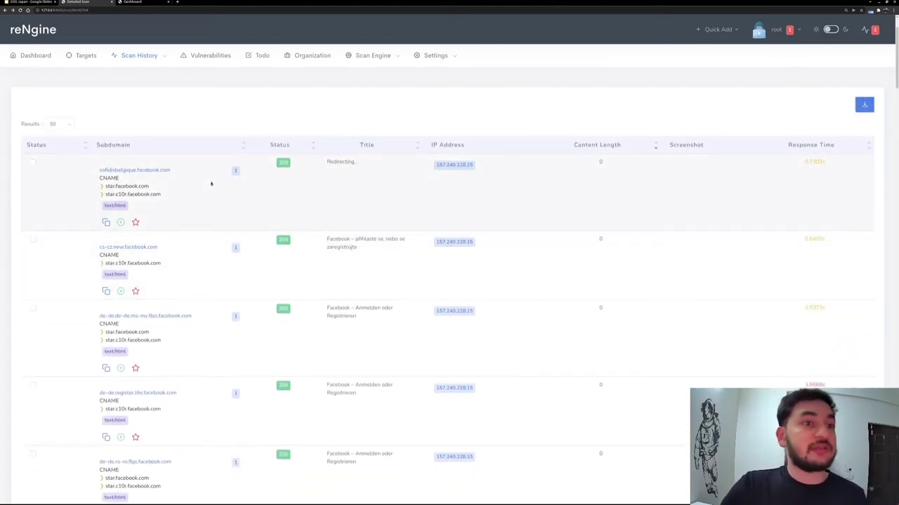
{"action": "scroll", "coordinate": [242, 260], "scroll_direction": "down", "scroll_amount": 5}
{"action": "scroll", "coordinate": [240, 259], "scroll_direction": "up", "scroll_amount": 7}
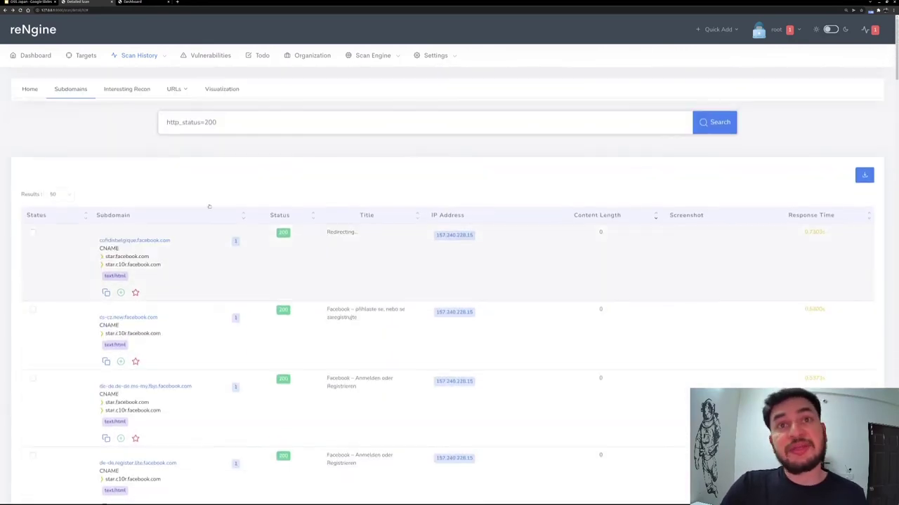
Extend the subdomain filter to http_status=200&name=cofi and run the search.
{"action": "left_click", "coordinate": [231, 118]}
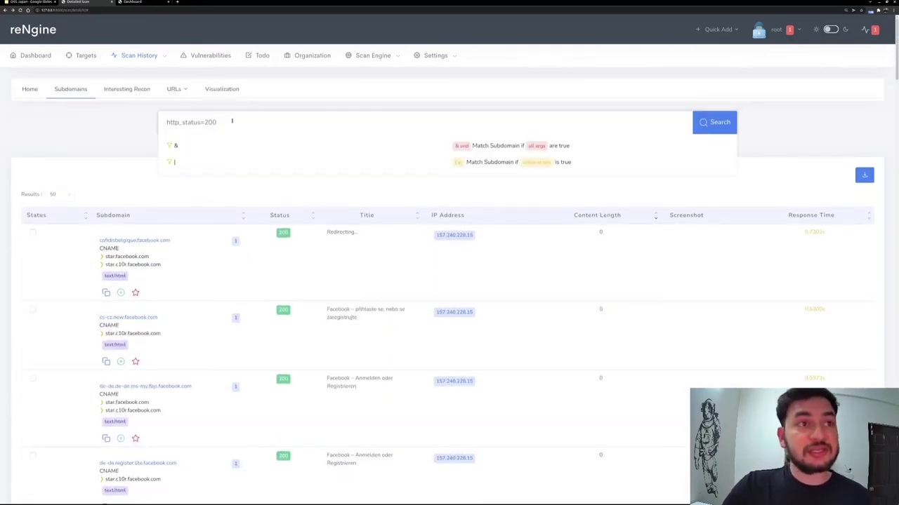
{"action": "type", "text": "&"}
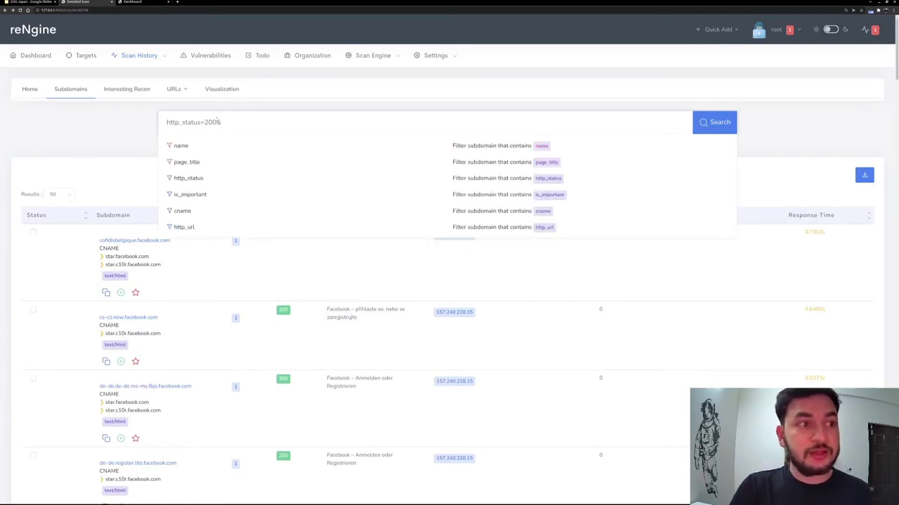
{"action": "type", "text": "name"}
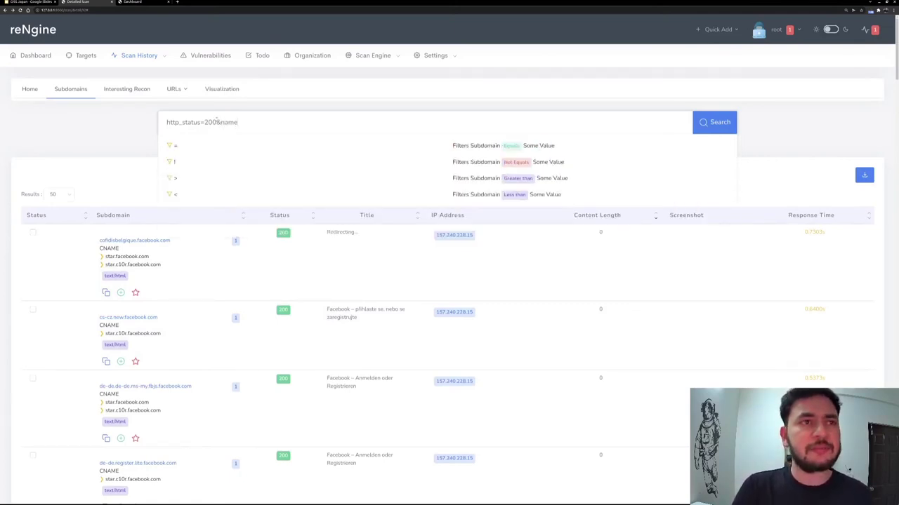
{"action": "type", "text": "=co"}
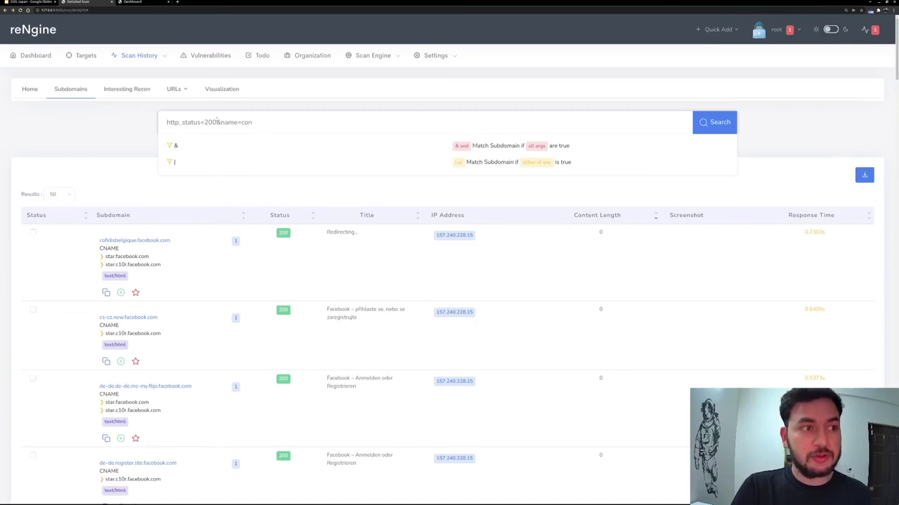
{"action": "type", "text": "fi"}
{"action": "key", "text": "Return"}
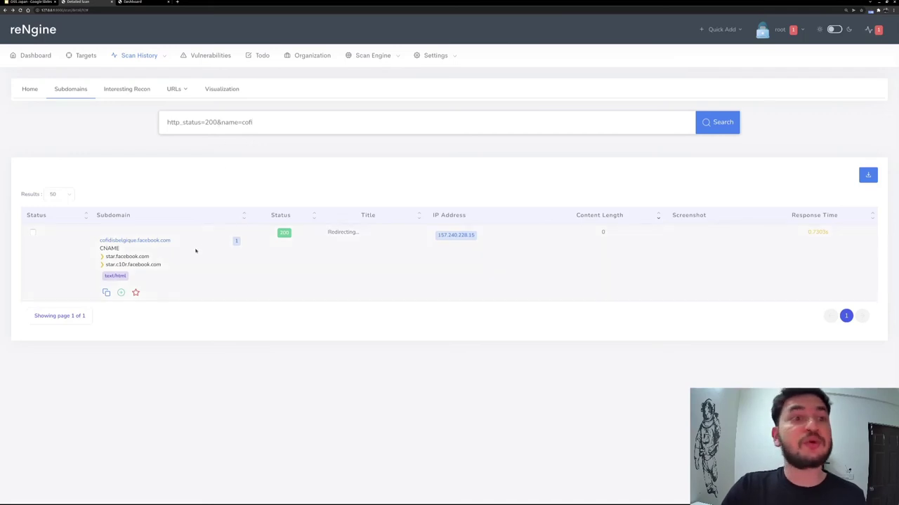
Clear the subdomain filter, look through the available filter fields, and return to the interesting recon data.
{"action": "triple_click", "coordinate": [180, 131]}
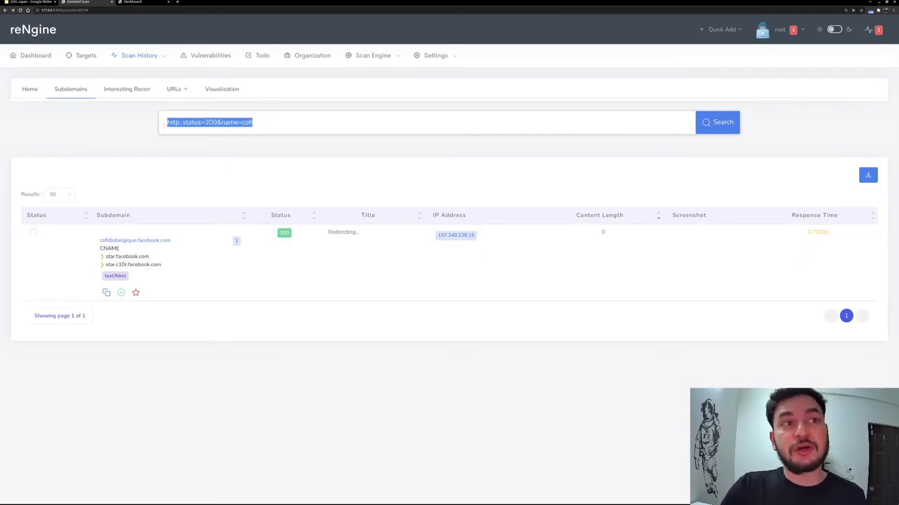
{"action": "key", "text": "BackSpace"}
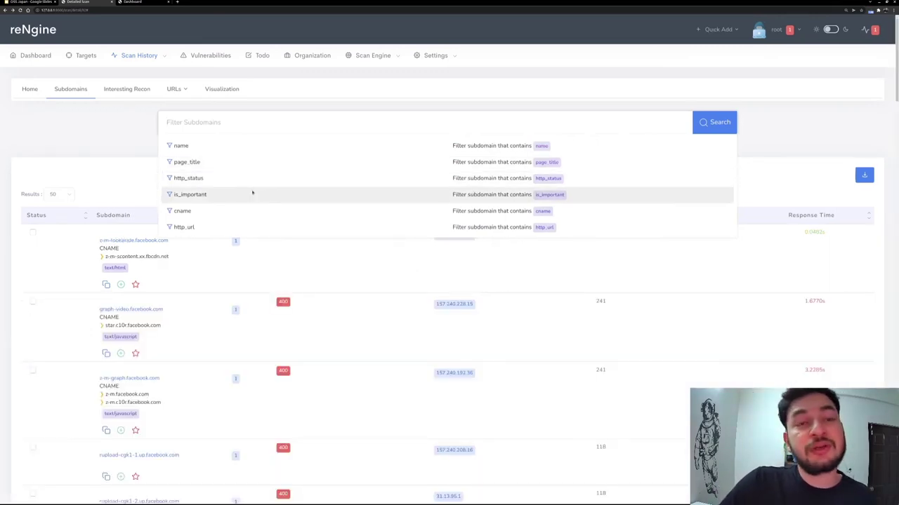
{"action": "scroll", "coordinate": [248, 209], "scroll_direction": "down", "scroll_amount": 1}
{"action": "scroll", "coordinate": [249, 210], "scroll_direction": "down", "scroll_amount": 1}
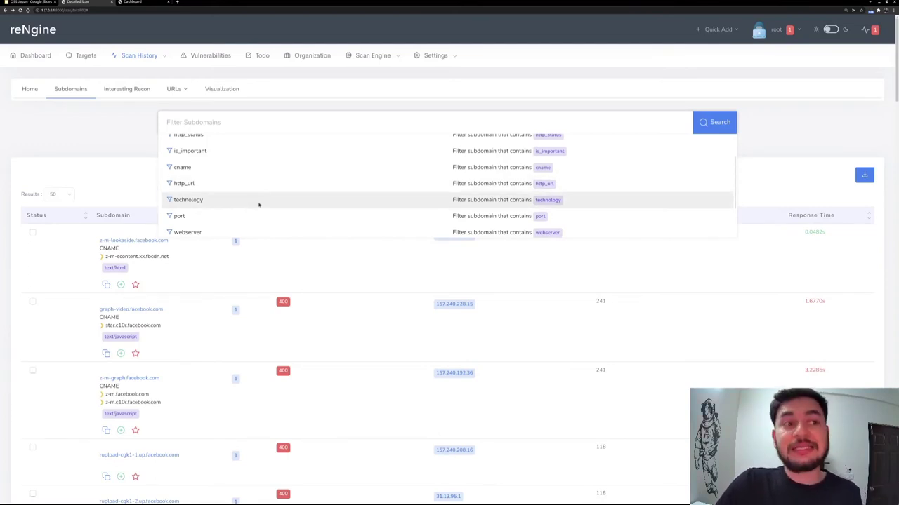
{"action": "scroll", "coordinate": [247, 201], "scroll_direction": "down", "scroll_amount": 3}
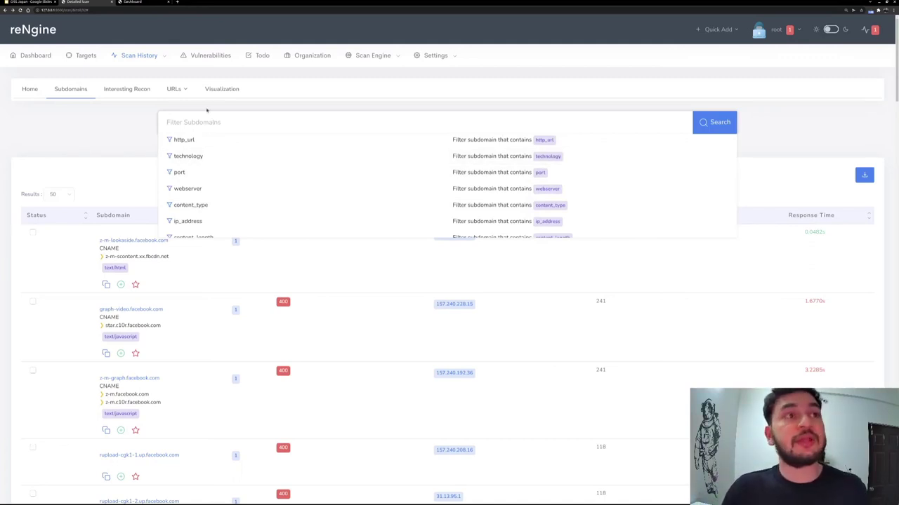
{"action": "left_click", "coordinate": [112, 89]}
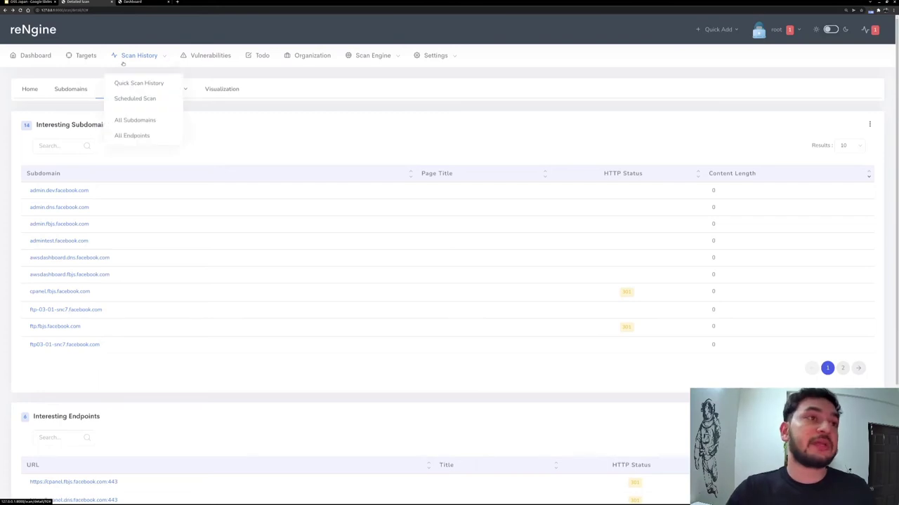
Open the successful Full Scan's results from the quick scan history and show its recon data changes.
{"action": "left_click", "coordinate": [130, 77]}
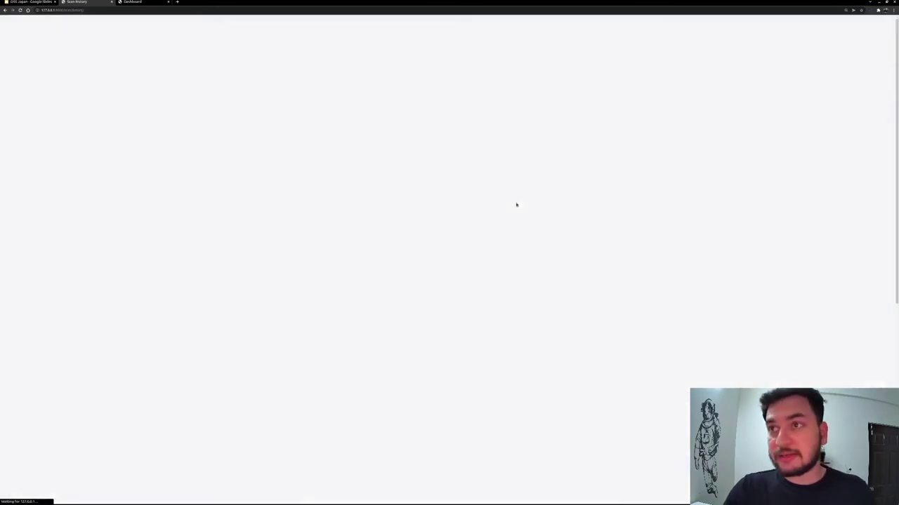
{"action": "scroll", "coordinate": [478, 361], "scroll_direction": "down", "scroll_amount": 5}
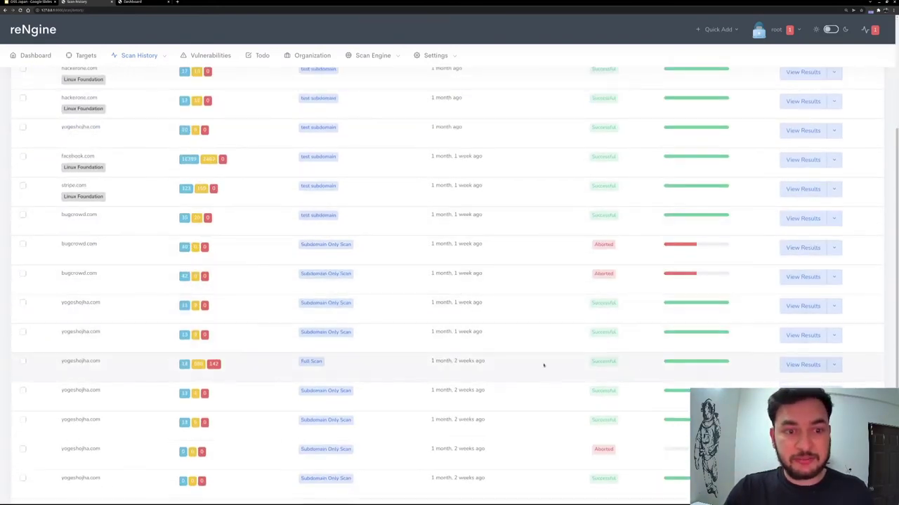
{"action": "left_click", "coordinate": [802, 364]}
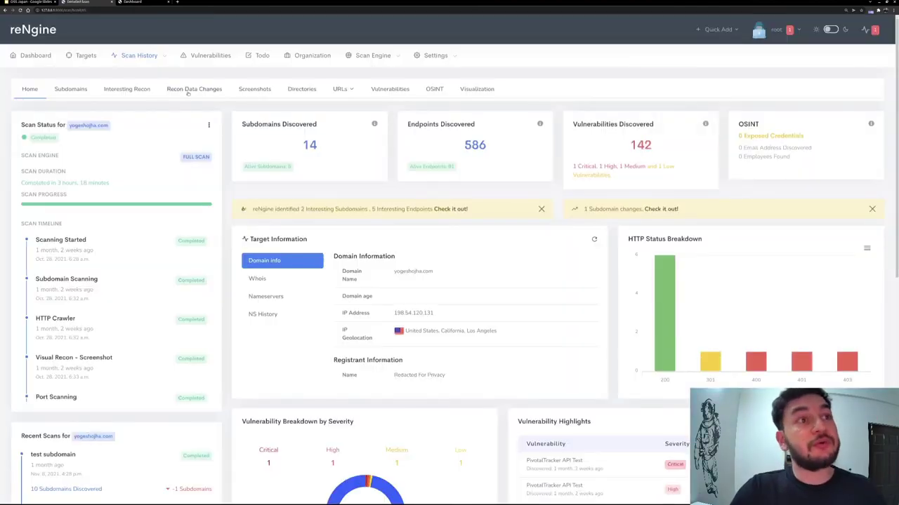
{"action": "left_click", "coordinate": [189, 89]}
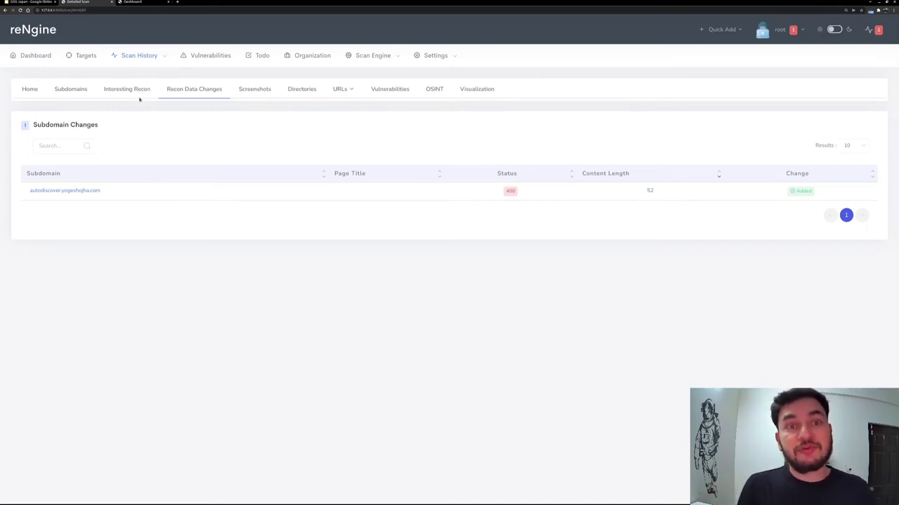
Enlarge the page and examine the change type and HTTP status of the subdomain listed under Subdomain Changes.
{"action": "key", "text": "ctrl+plus"}
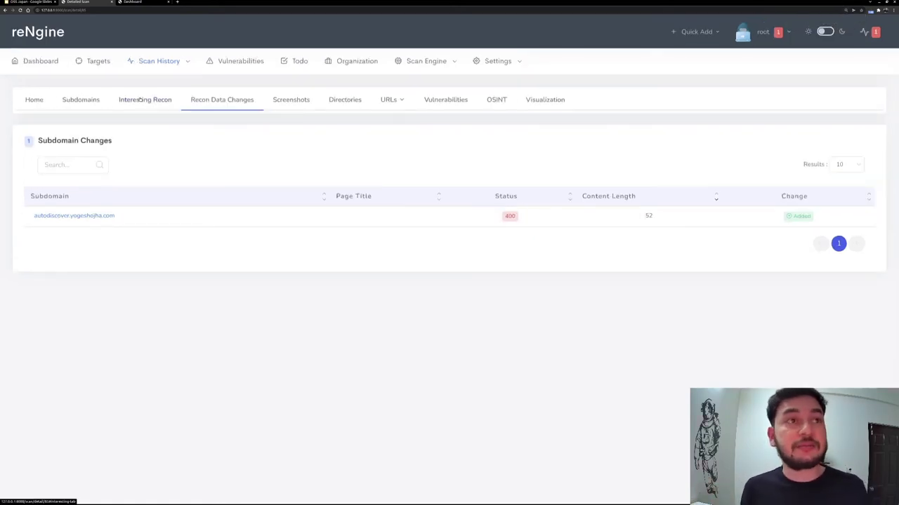
{"action": "key", "text": "ctrl+plus"}
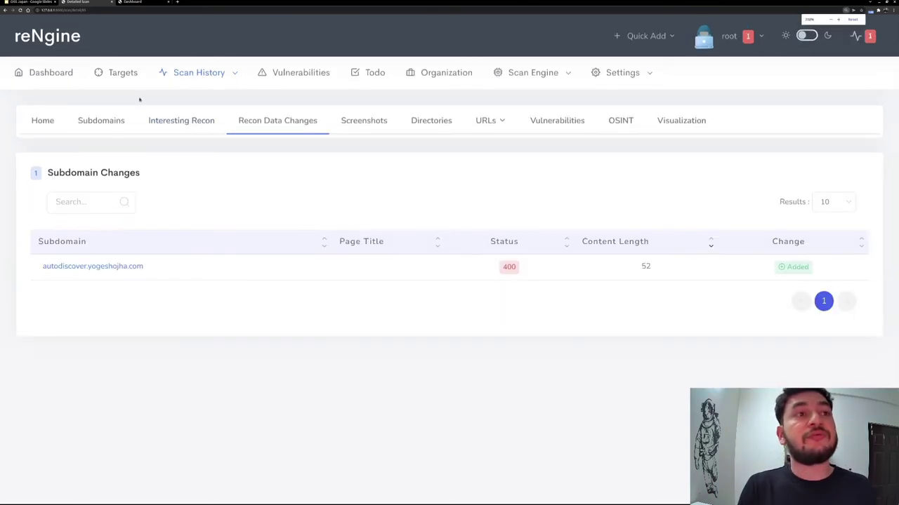
{"action": "key", "text": "ctrl+minus"}
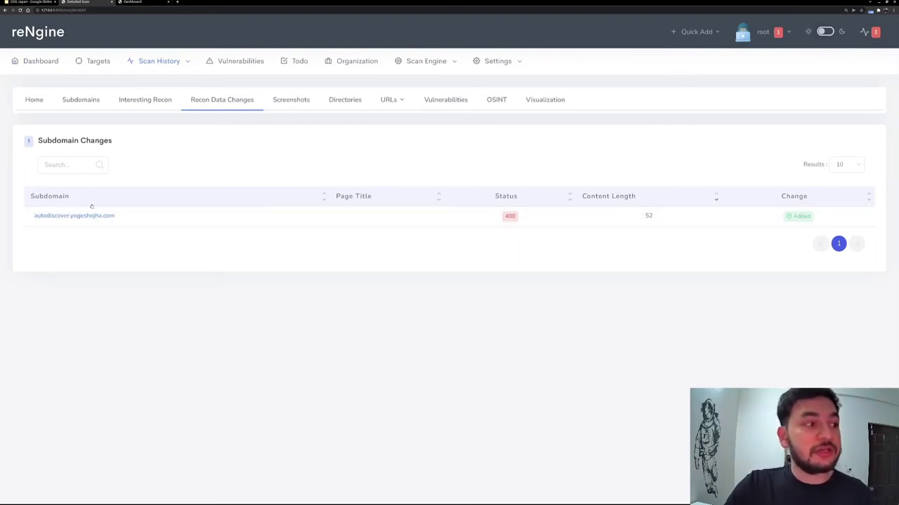
{"action": "double_click", "coordinate": [803, 216]}
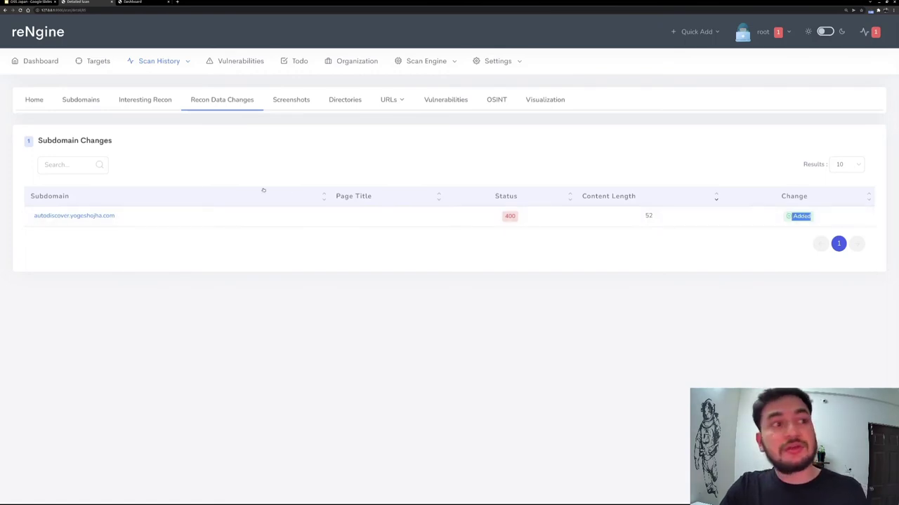
{"action": "double_click", "coordinate": [509, 216]}
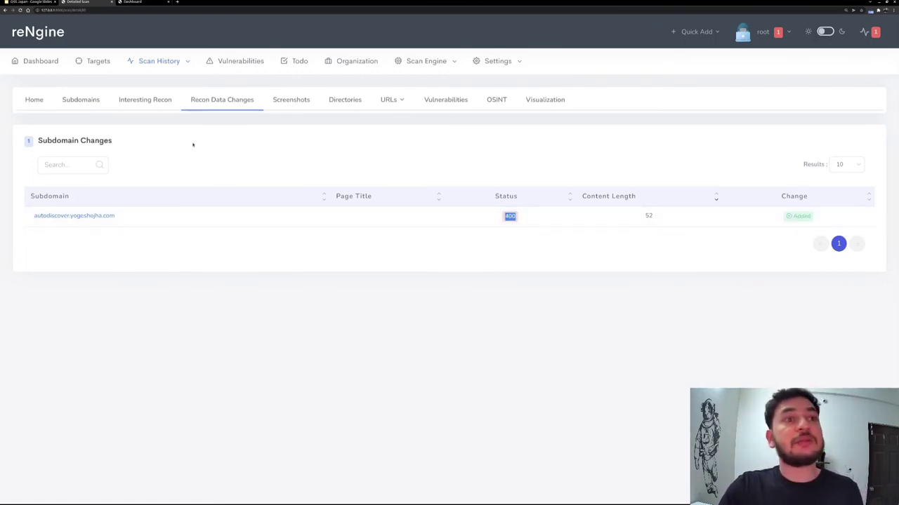
Open the scan's screenshots gallery and filter the screenshots to HTTP status 200.
{"action": "left_click", "coordinate": [285, 102]}
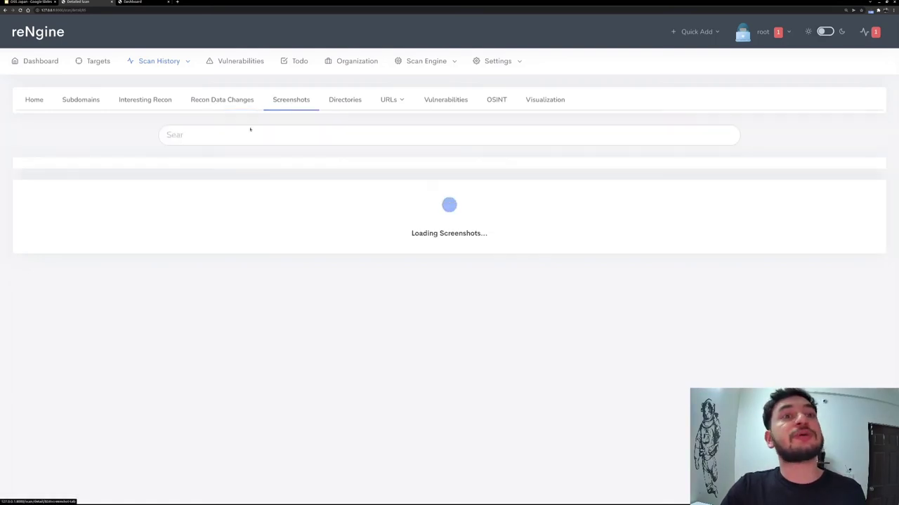
{"action": "scroll", "coordinate": [231, 250], "scroll_direction": "down", "scroll_amount": 3}
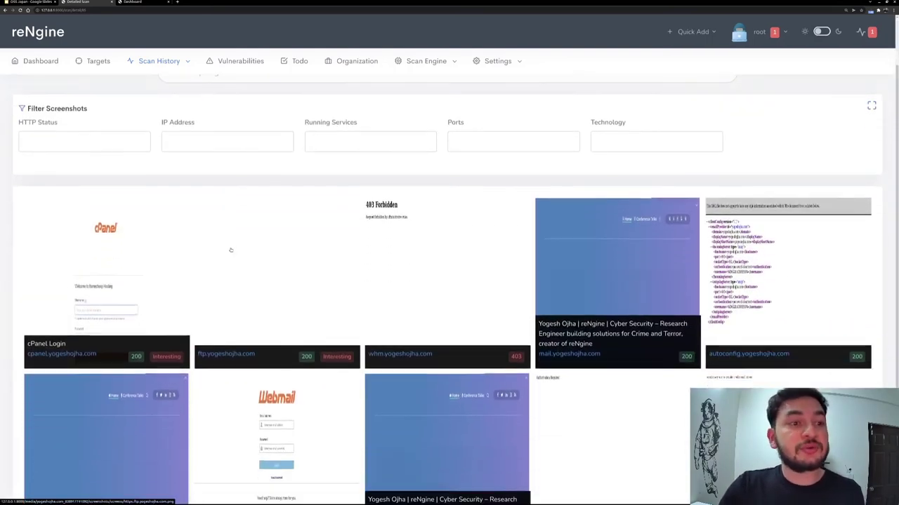
{"action": "scroll", "coordinate": [231, 250], "scroll_direction": "up", "scroll_amount": 1}
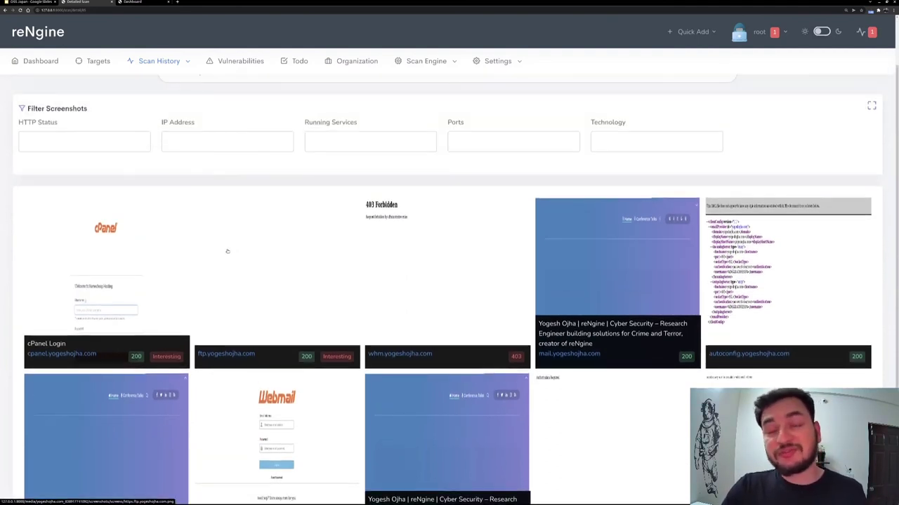
{"action": "left_click", "coordinate": [72, 141]}
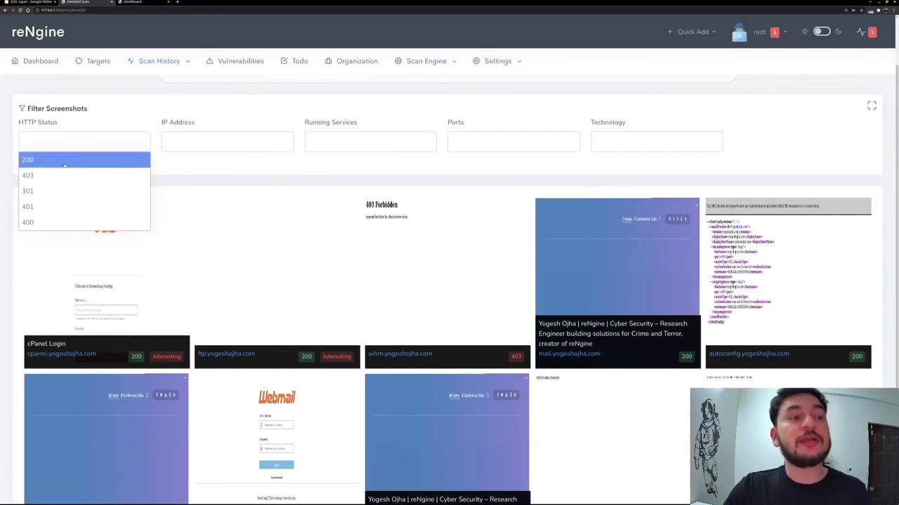
{"action": "left_click", "coordinate": [64, 162]}
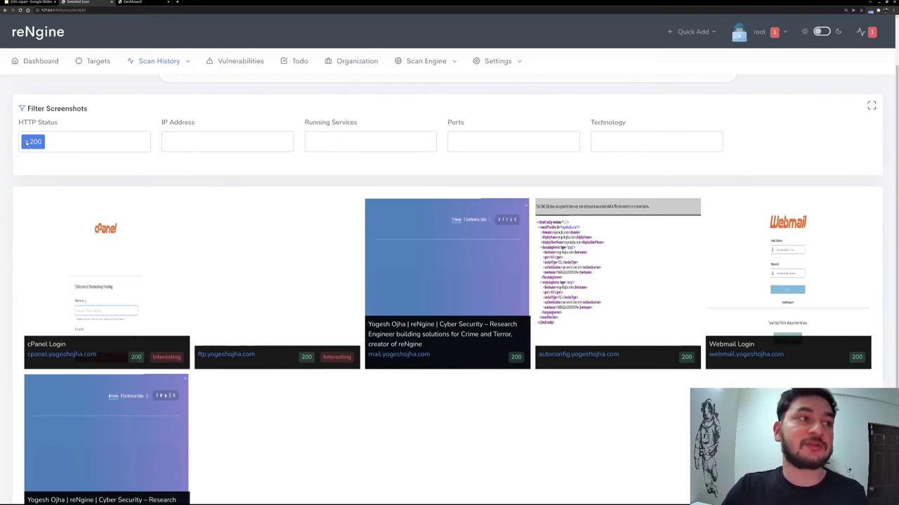
Switch the screenshot filter from HTTP status 200 to 400, and clear it after viewing the match.
{"action": "left_click", "coordinate": [26, 142]}
{"action": "scroll", "coordinate": [64, 201], "scroll_direction": "down", "scroll_amount": 1}
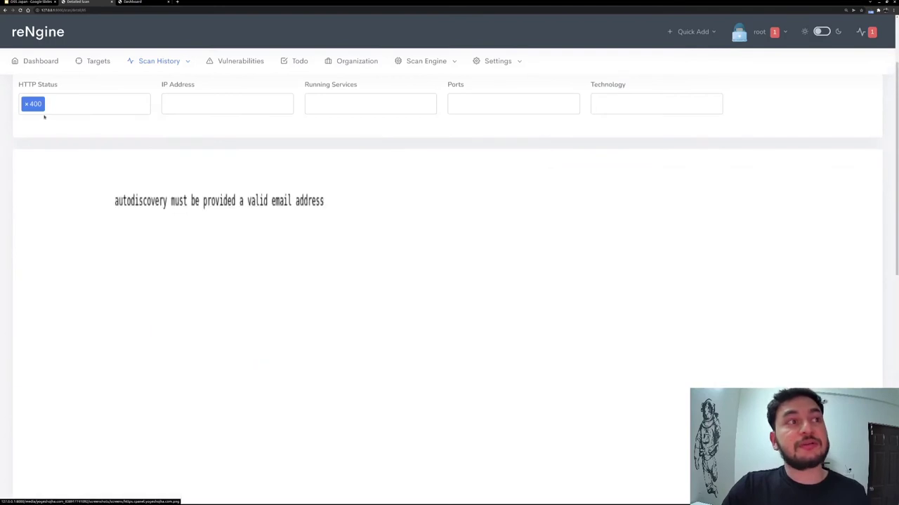
{"action": "left_click", "coordinate": [26, 104]}
Check the running services and ports filter choices, and filter the screenshots by the PHP technology.
{"action": "left_click", "coordinate": [328, 111]}
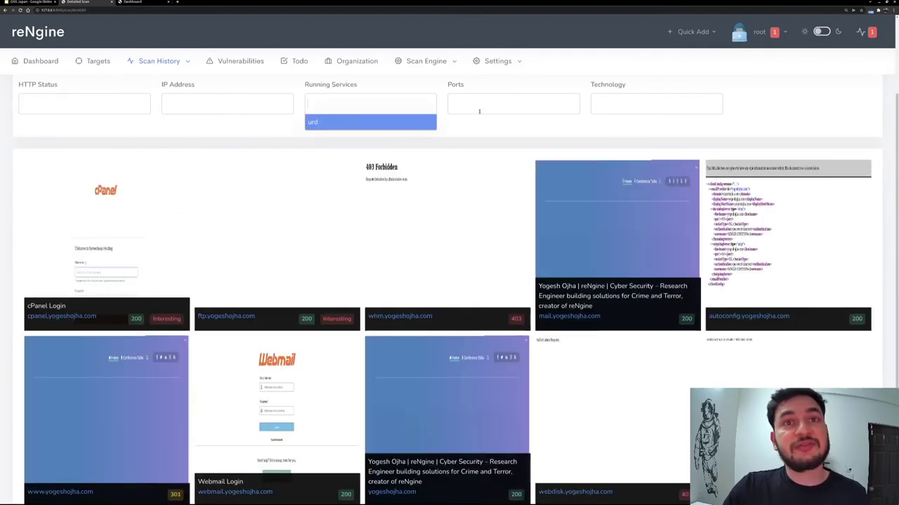
{"action": "left_click", "coordinate": [482, 111]}
{"action": "left_click", "coordinate": [633, 103]}
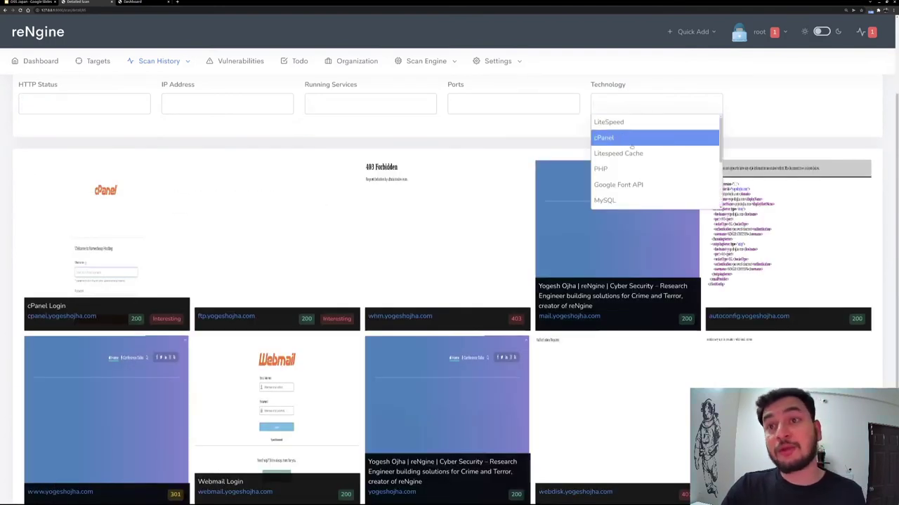
{"action": "left_click", "coordinate": [623, 161]}
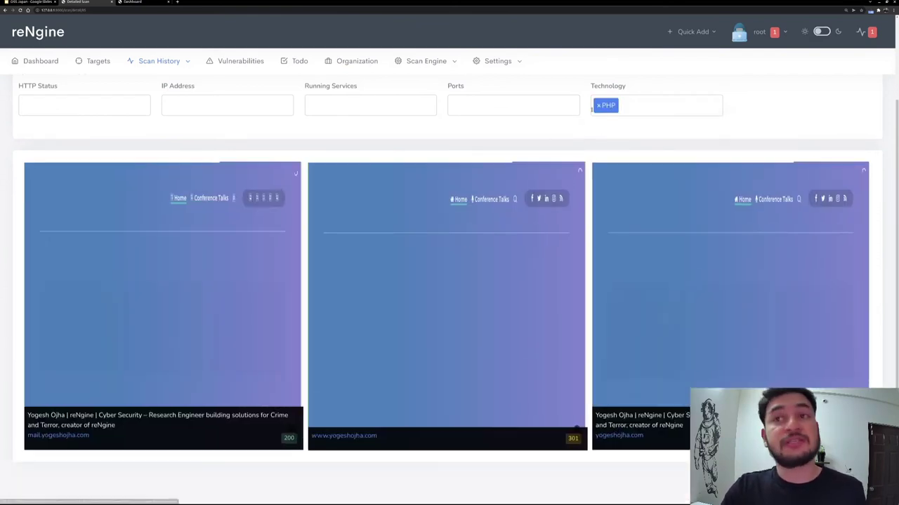
Replace the PHP technology filter with MySQL, clear it, and place the cursor in the screenshot search field.
{"action": "left_click", "coordinate": [597, 105]}
{"action": "scroll", "coordinate": [632, 168], "scroll_direction": "down", "scroll_amount": 2}
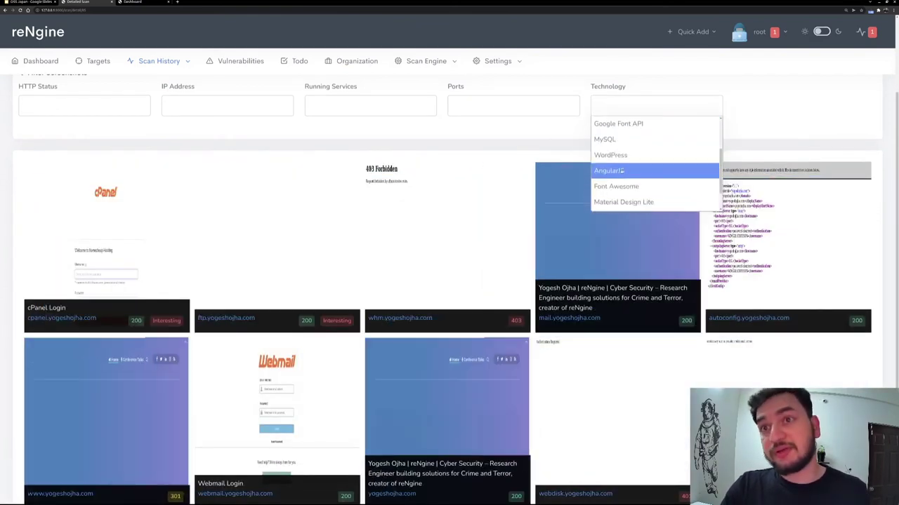
{"action": "left_click", "coordinate": [615, 138]}
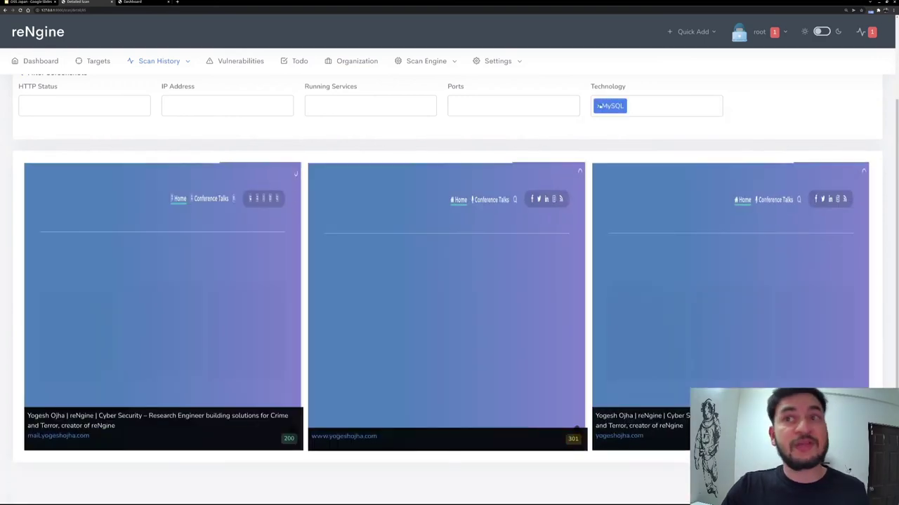
{"action": "left_click", "coordinate": [599, 106]}
{"action": "left_click", "coordinate": [782, 112]}
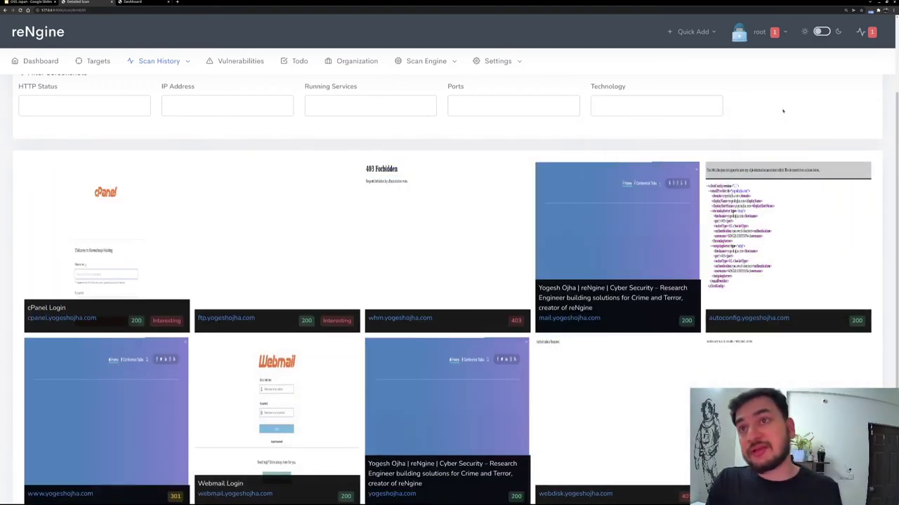
{"action": "scroll", "coordinate": [769, 114], "scroll_direction": "up", "scroll_amount": 1}
{"action": "scroll", "coordinate": [770, 113], "scroll_direction": "up", "scroll_amount": 1}
{"action": "left_click", "coordinate": [245, 140]}
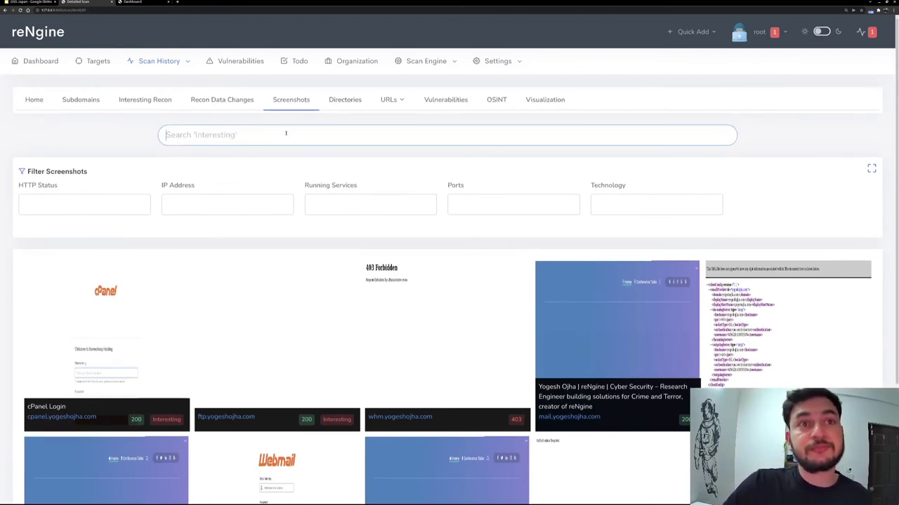
Open the scan's directory results and look through the directories listed for ftp.yogeshojha.com.
{"action": "left_click", "coordinate": [355, 101]}
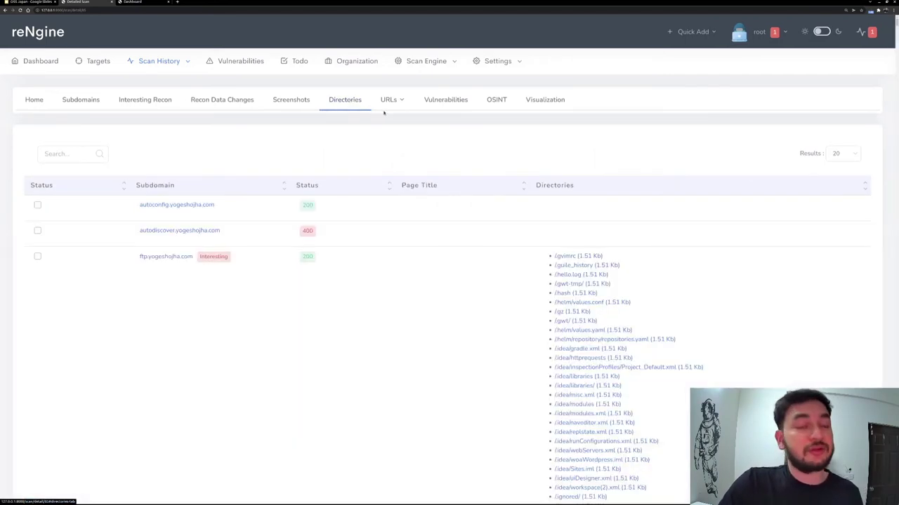
{"action": "scroll", "coordinate": [394, 114], "scroll_direction": "down", "scroll_amount": 1}
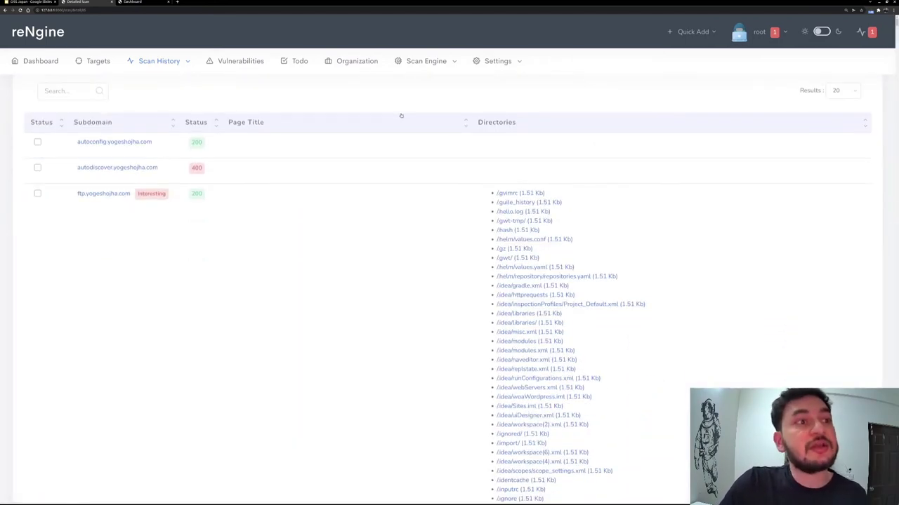
{"action": "scroll", "coordinate": [417, 110], "scroll_direction": "down", "scroll_amount": 3}
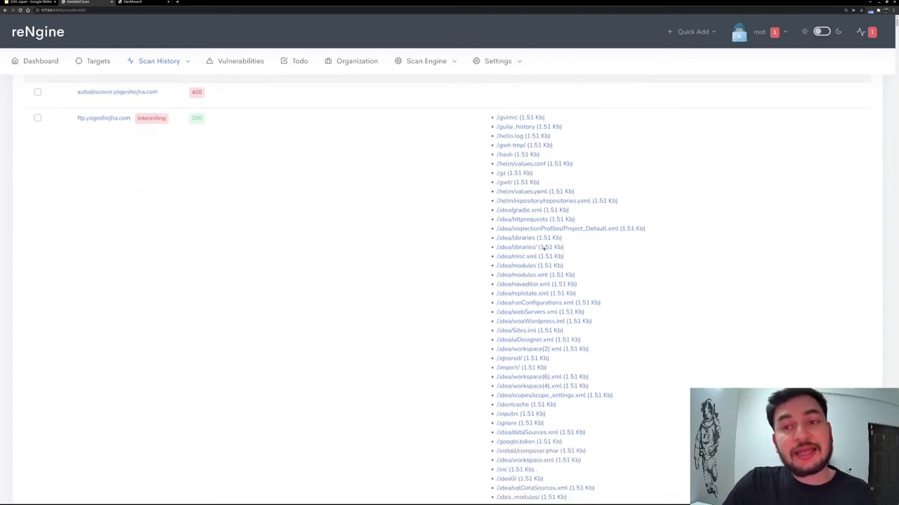
{"action": "scroll", "coordinate": [490, 175], "scroll_direction": "up", "scroll_amount": 4}
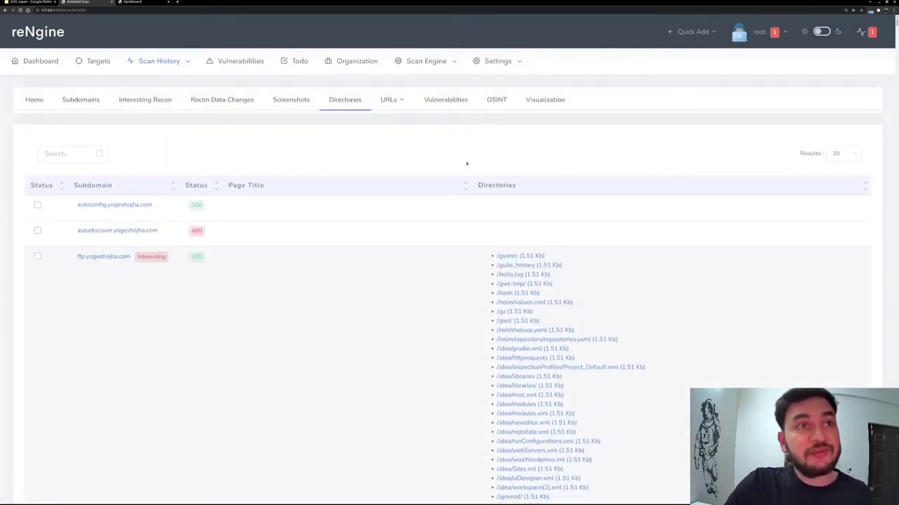
Show all endpoints found by the scan and review the available URL categories.
{"action": "left_click", "coordinate": [392, 100]}
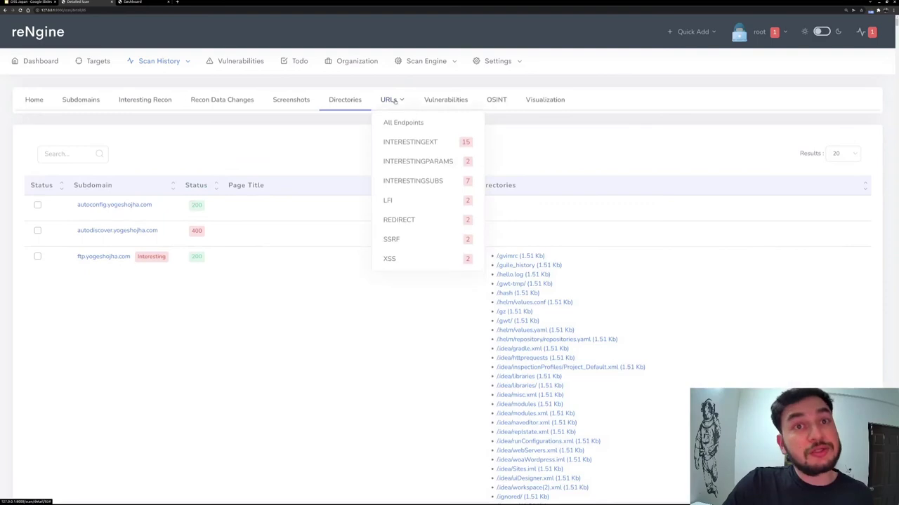
{"action": "left_click", "coordinate": [400, 123]}
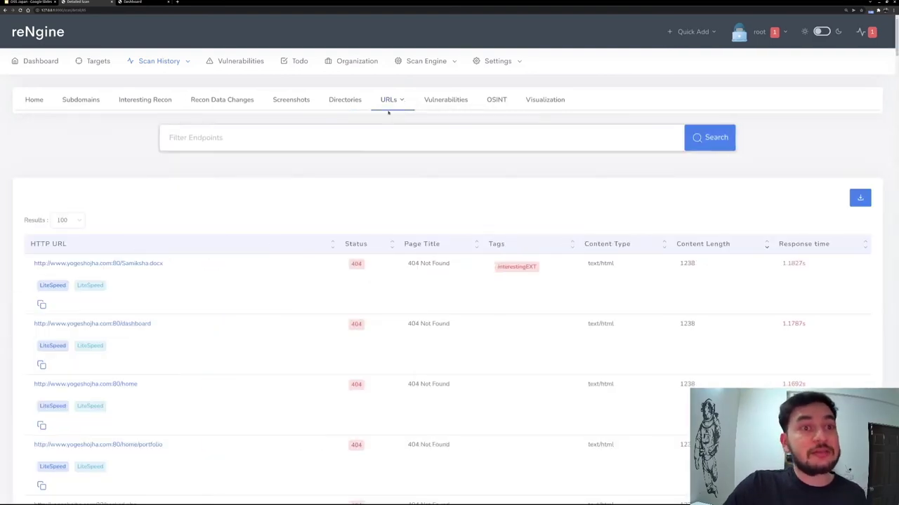
{"action": "left_click", "coordinate": [389, 100]}
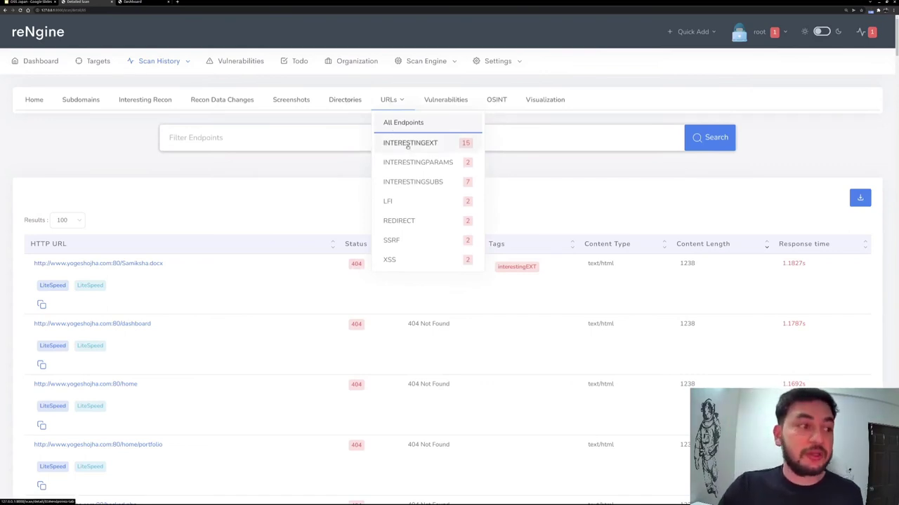
Open the scan's vulnerabilities and tick, then untick, the status of the critical PivotalTracker API Test finding.
{"action": "left_click", "coordinate": [438, 101]}
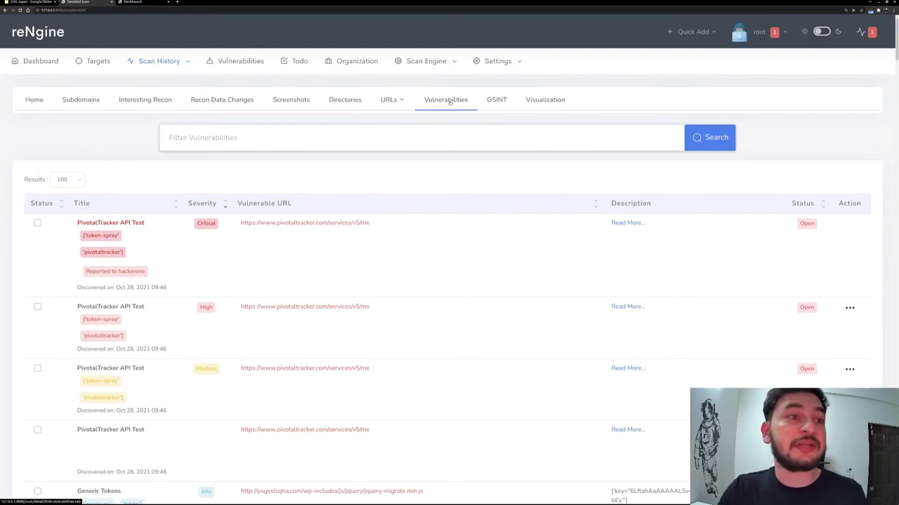
{"action": "scroll", "coordinate": [97, 184], "scroll_direction": "down", "scroll_amount": 2}
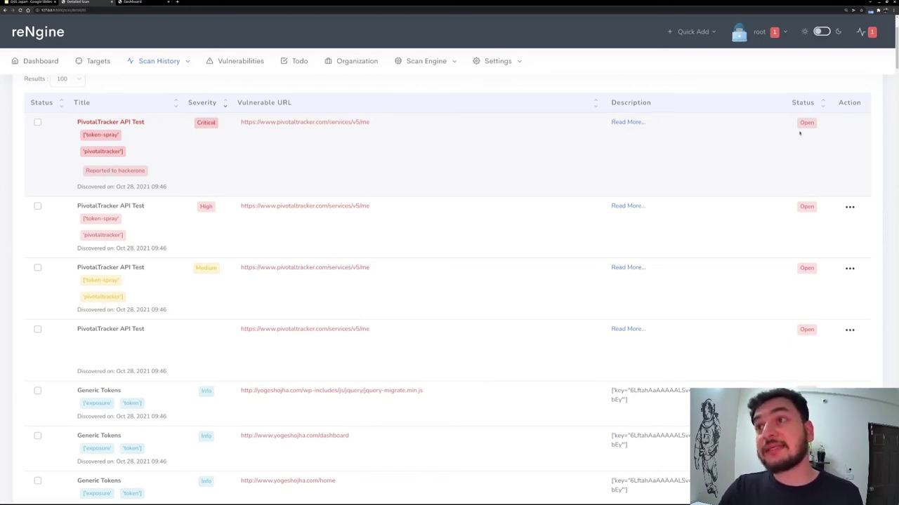
{"action": "left_click", "coordinate": [37, 123]}
{"action": "left_click", "coordinate": [38, 123]}
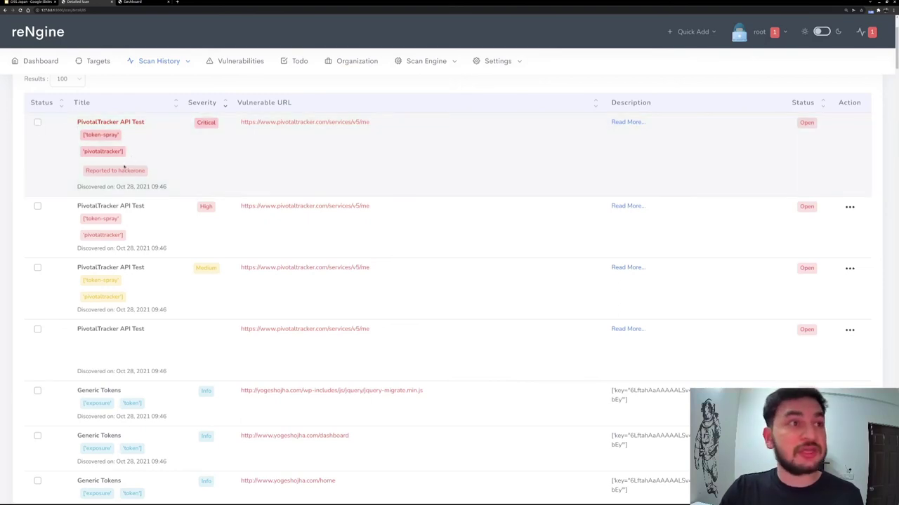
{"action": "scroll", "coordinate": [253, 253], "scroll_direction": "up", "scroll_amount": 2}
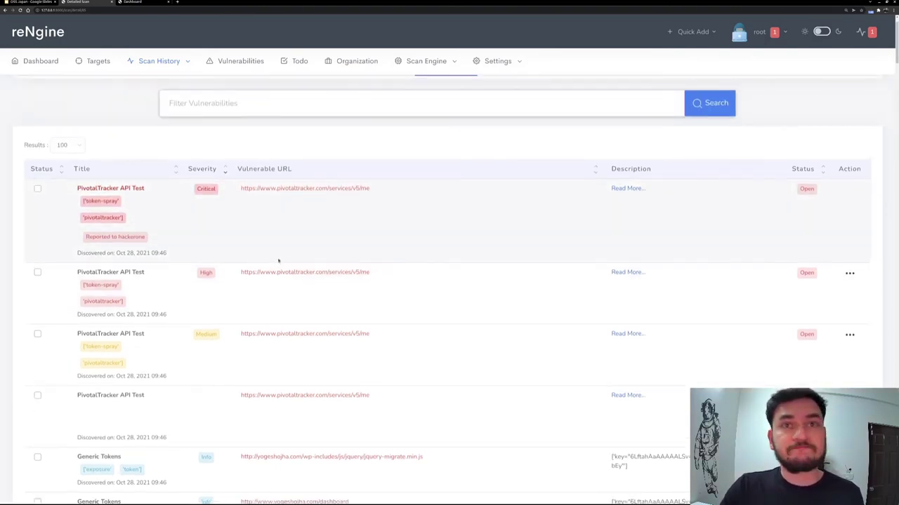
{"action": "scroll", "coordinate": [278, 261], "scroll_direction": "up", "scroll_amount": 1}
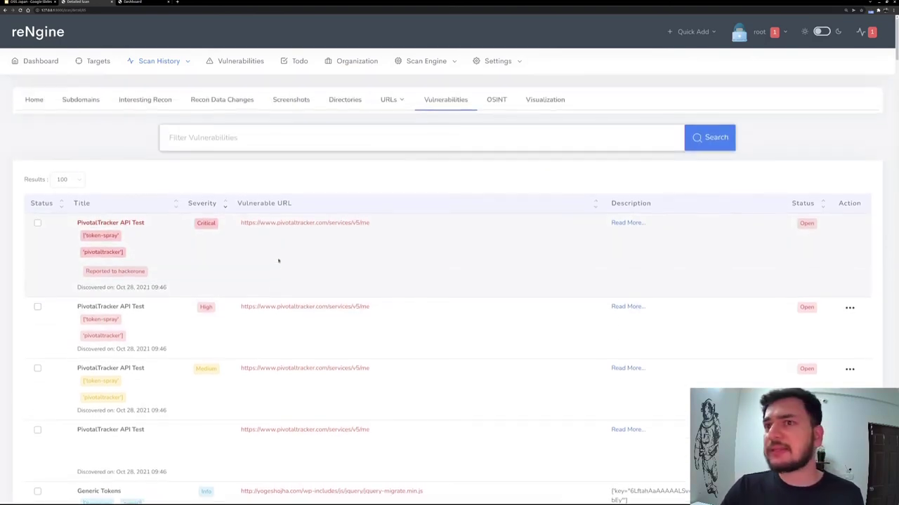
View the scan's OSINT findings, and open the visualization to examine the yogeshojha.com node tree.
{"action": "left_click", "coordinate": [496, 100]}
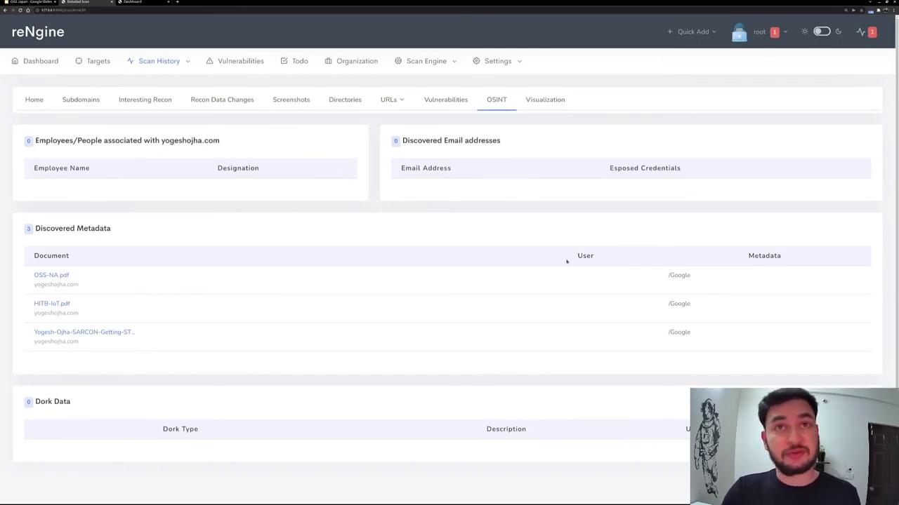
{"action": "left_click", "coordinate": [539, 102]}
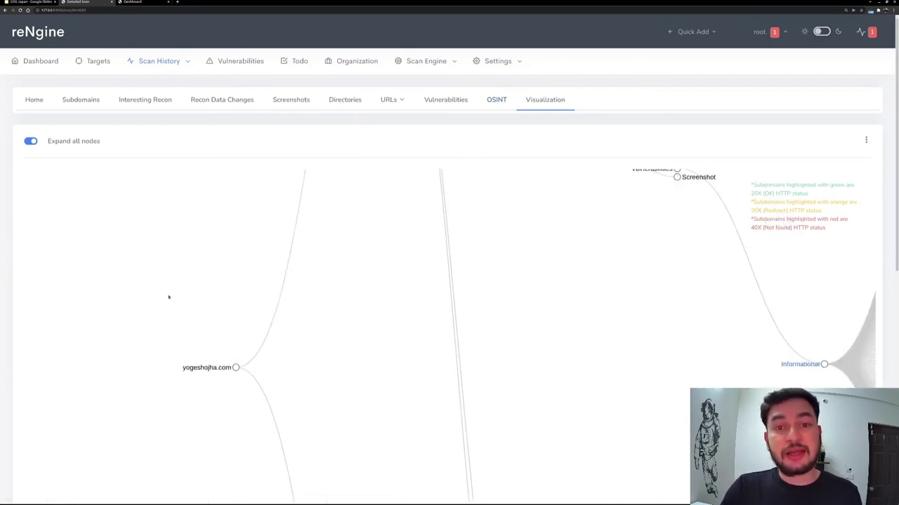
{"action": "scroll", "coordinate": [170, 287], "scroll_direction": "down", "scroll_amount": 4}
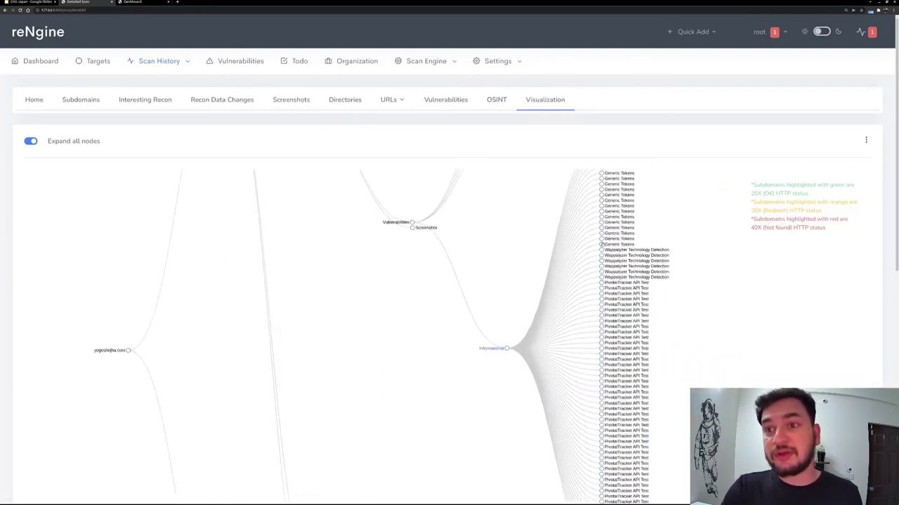
{"action": "scroll", "coordinate": [468, 397], "scroll_direction": "up", "scroll_amount": 5}
{"action": "scroll", "coordinate": [286, 205], "scroll_direction": "down", "scroll_amount": 4}
{"action": "scroll", "coordinate": [285, 206], "scroll_direction": "up", "scroll_amount": 4}
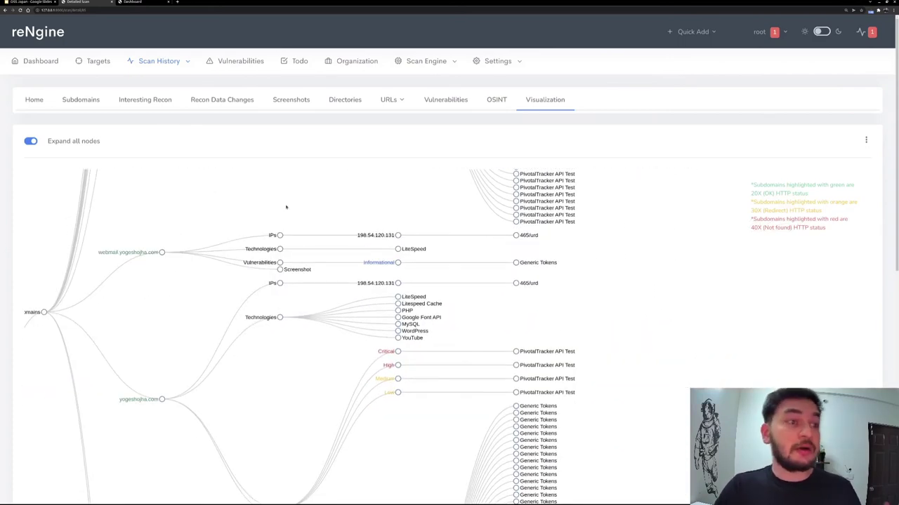
Explore the subdomain branches of the visualization, and turn the expansion of all nodes off and on again.
{"action": "left_click_drag", "start_coordinate": [345, 225], "coordinate": [389, 408]}
{"action": "left_click_drag", "start_coordinate": [402, 286], "coordinate": [375, 399]}
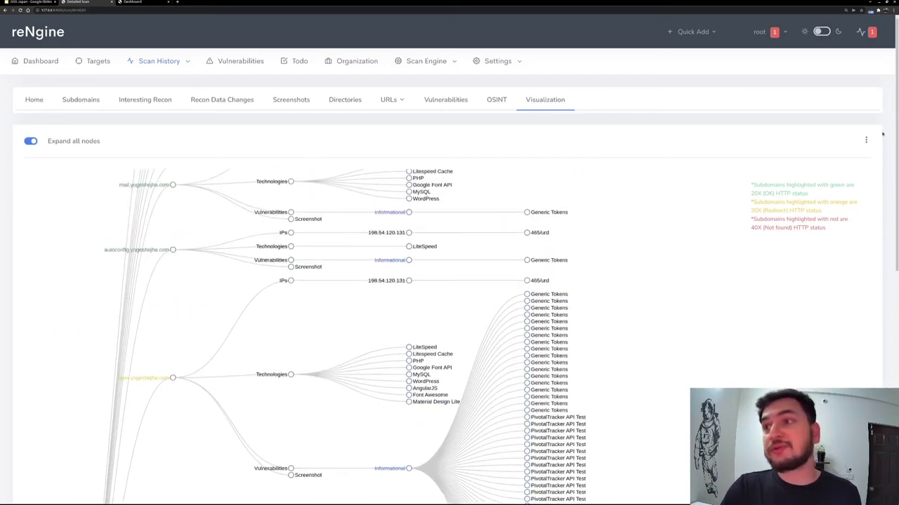
{"action": "scroll", "coordinate": [425, 271], "scroll_direction": "down", "scroll_amount": 3}
{"action": "scroll", "coordinate": [232, 211], "scroll_direction": "up", "scroll_amount": 3}
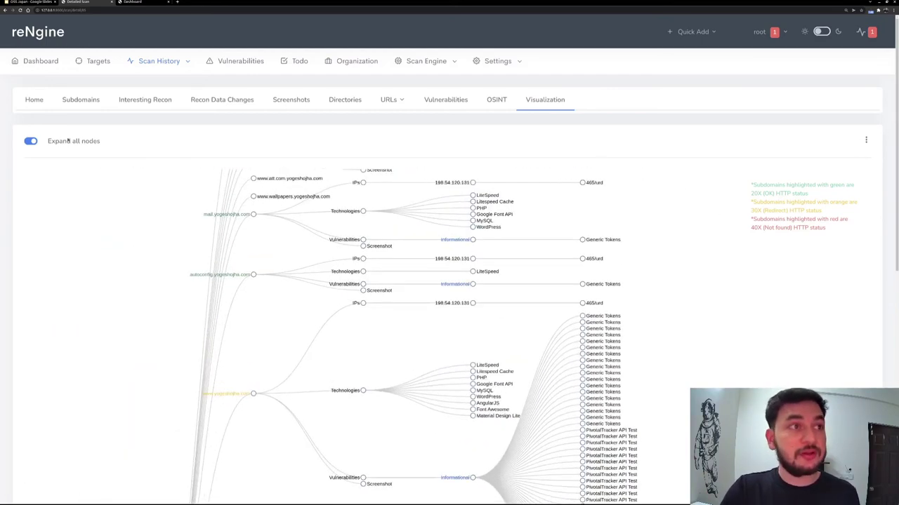
{"action": "left_click", "coordinate": [31, 141]}
{"action": "left_click", "coordinate": [31, 142]}
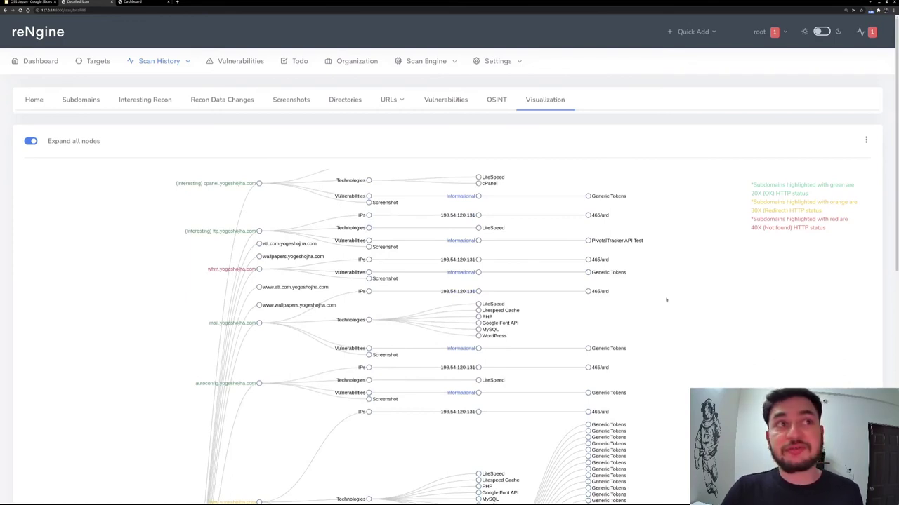
Open the overall vulnerabilities list and look through the findings from all scans.
{"action": "left_click", "coordinate": [236, 61]}
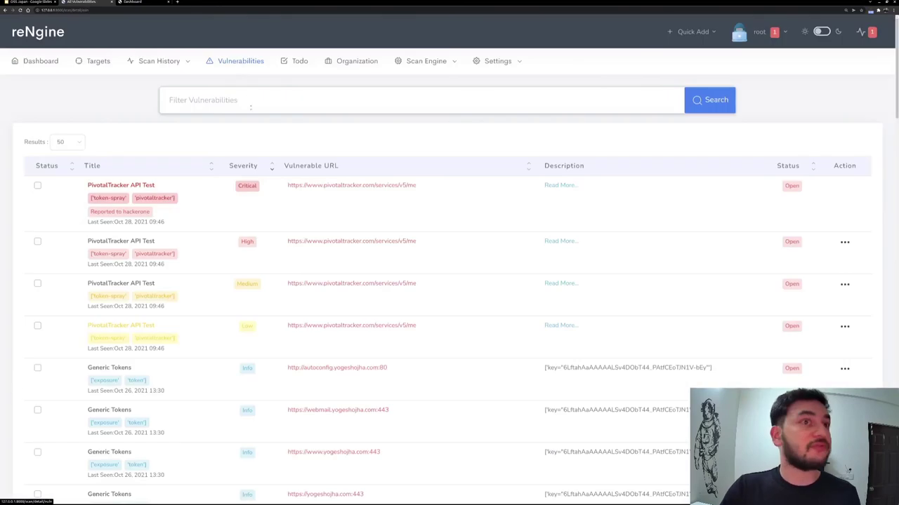
{"action": "scroll", "coordinate": [320, 223], "scroll_direction": "down", "scroll_amount": 1}
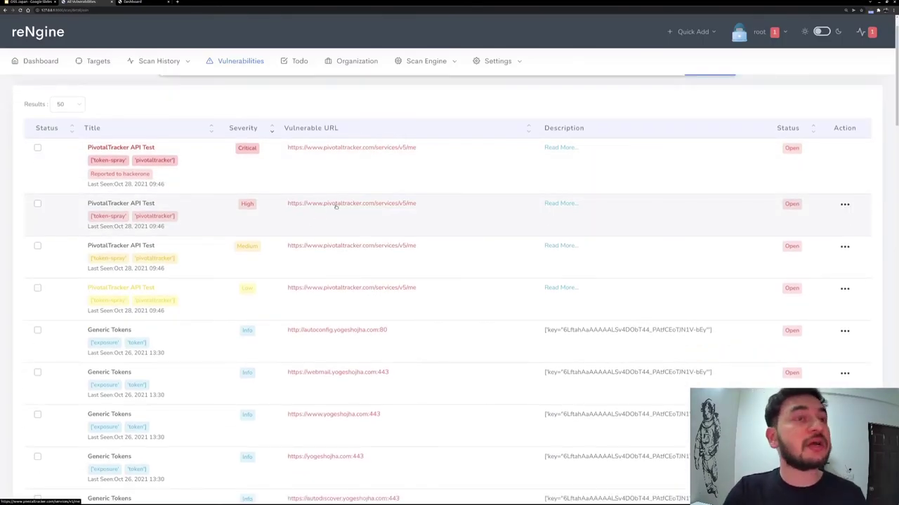
{"action": "scroll", "coordinate": [336, 205], "scroll_direction": "up", "scroll_amount": 1}
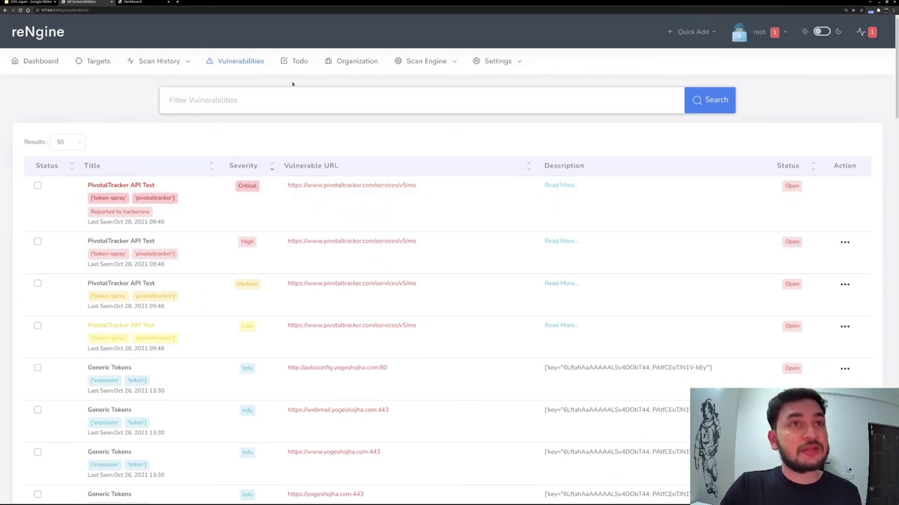
Open the most recent stripe.com scan from the quick scan history and view its subdomains.
{"action": "mouse_move", "coordinate": [159, 61]}
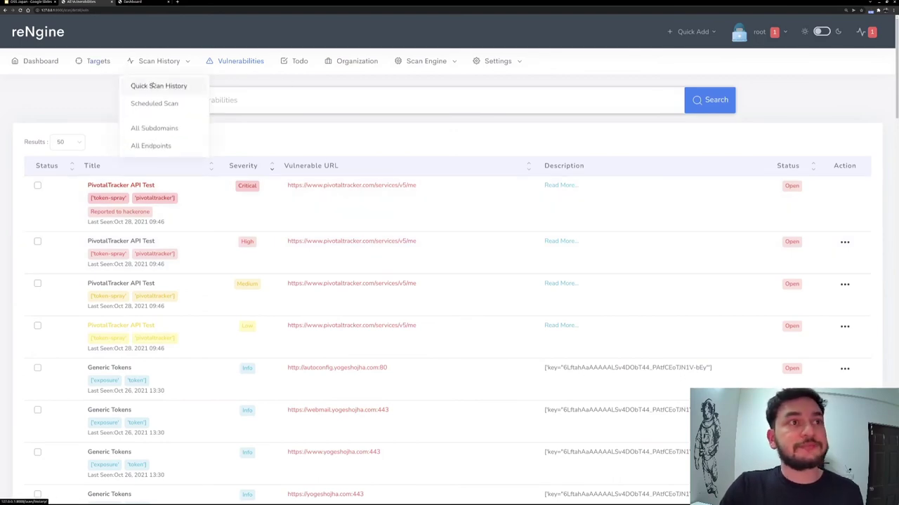
{"action": "left_click", "coordinate": [151, 86]}
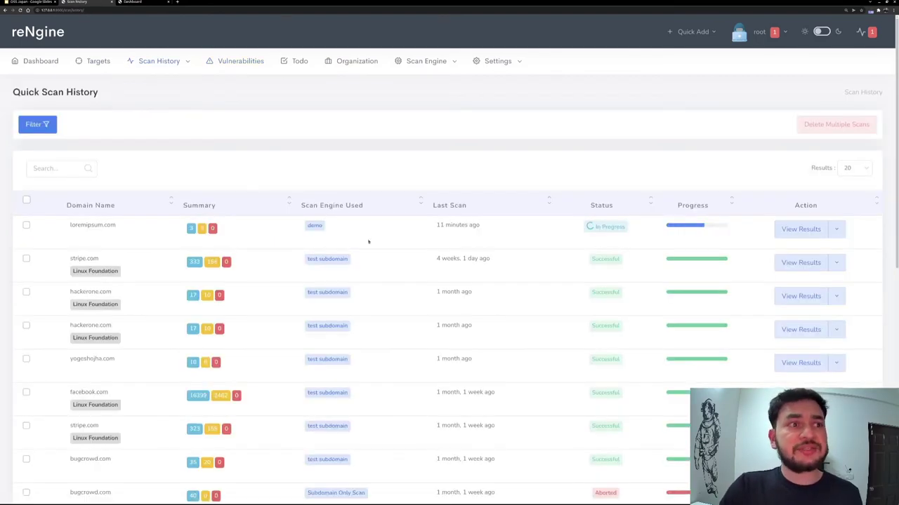
{"action": "left_click", "coordinate": [797, 263]}
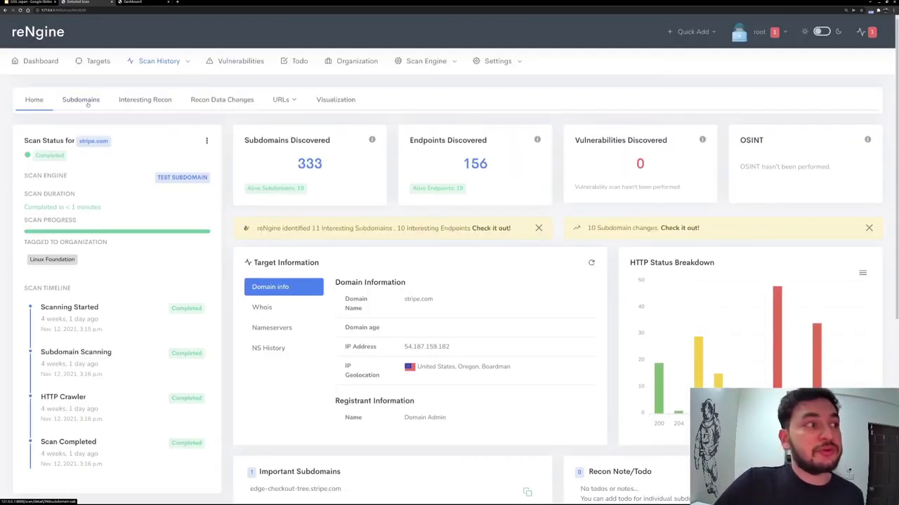
{"action": "left_click", "coordinate": [83, 100]}
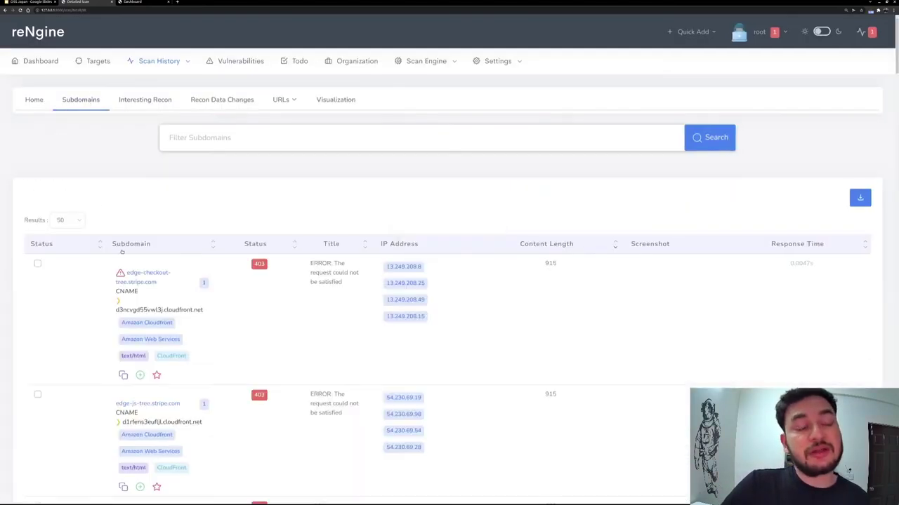
{"action": "scroll", "coordinate": [95, 314], "scroll_direction": "down", "scroll_amount": 1}
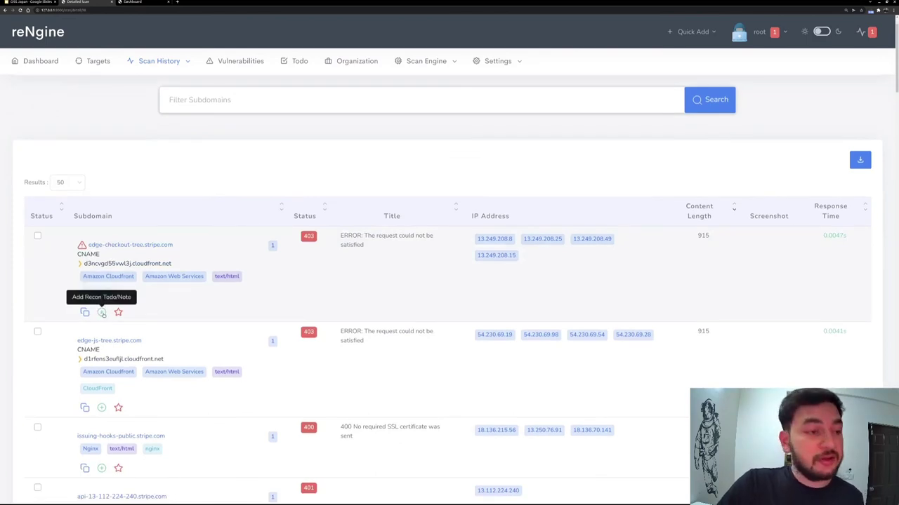
Remove the important mark from edge-checkout-tree.stripe.com, and view its form for adding a recon todo without adding one.
{"action": "left_click", "coordinate": [102, 313]}
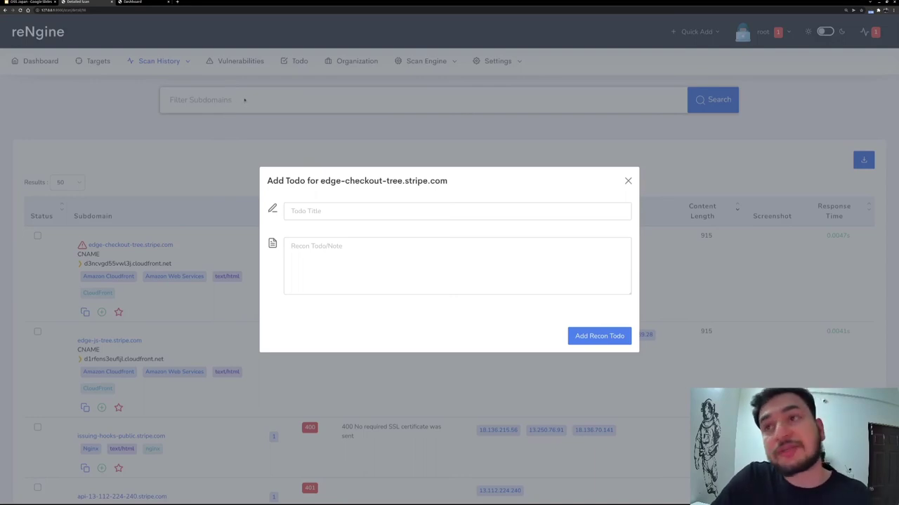
{"action": "left_click", "coordinate": [178, 151]}
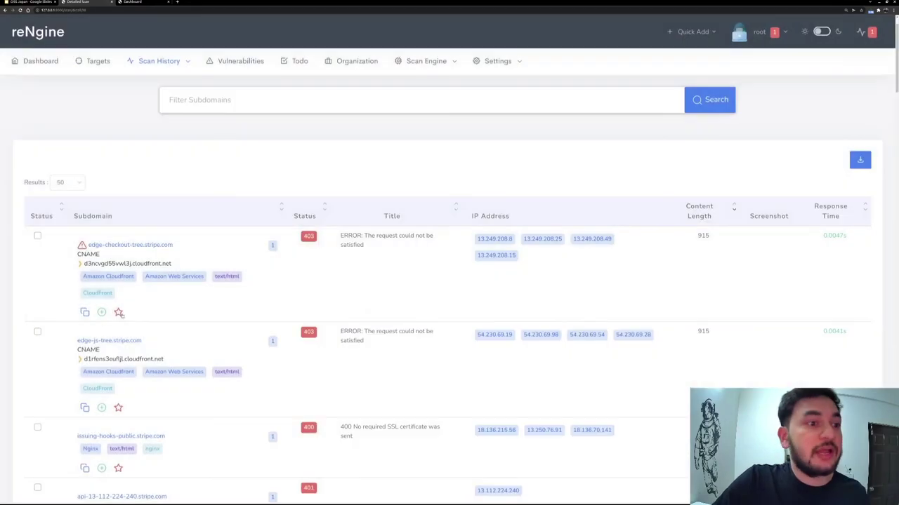
{"action": "left_click", "coordinate": [120, 313]}
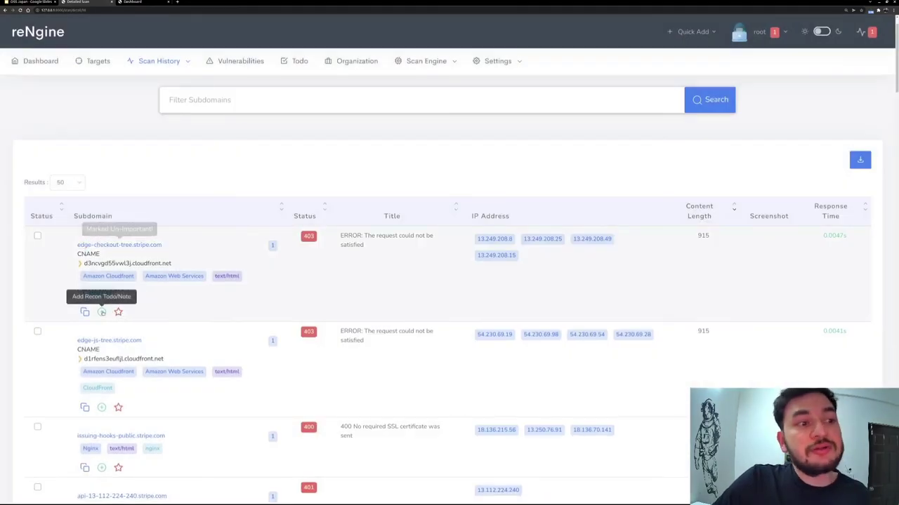
{"action": "left_click", "coordinate": [102, 312]}
{"action": "left_click", "coordinate": [199, 159]}
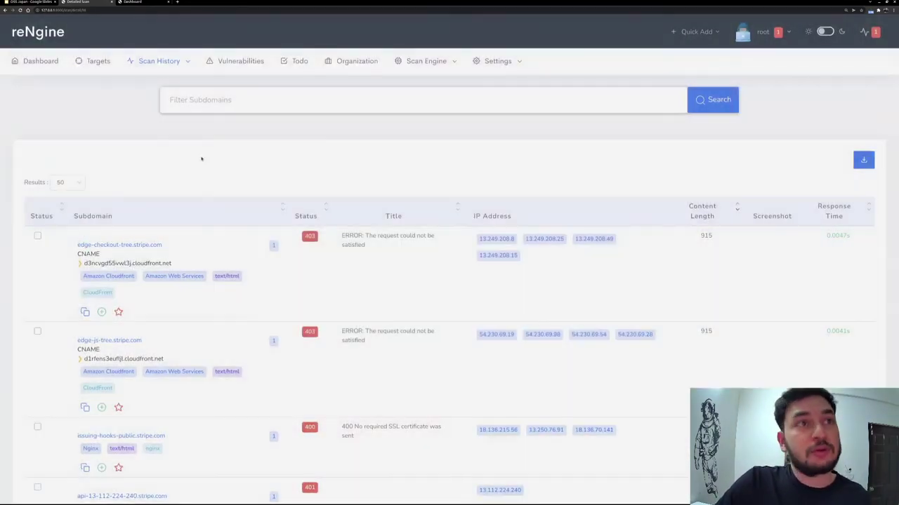
Look through the recon todo list, and open the organizations page.
{"action": "left_click", "coordinate": [293, 62]}
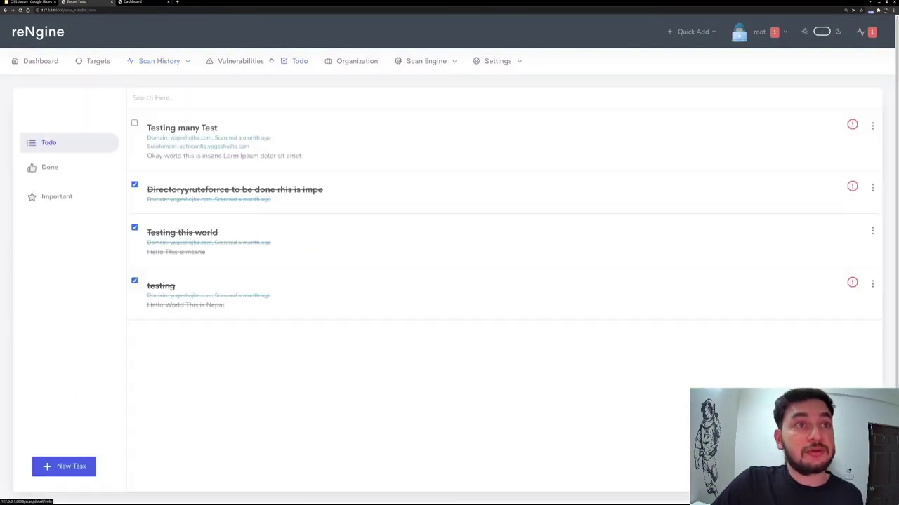
{"action": "scroll", "coordinate": [254, 143], "scroll_direction": "down", "scroll_amount": 1}
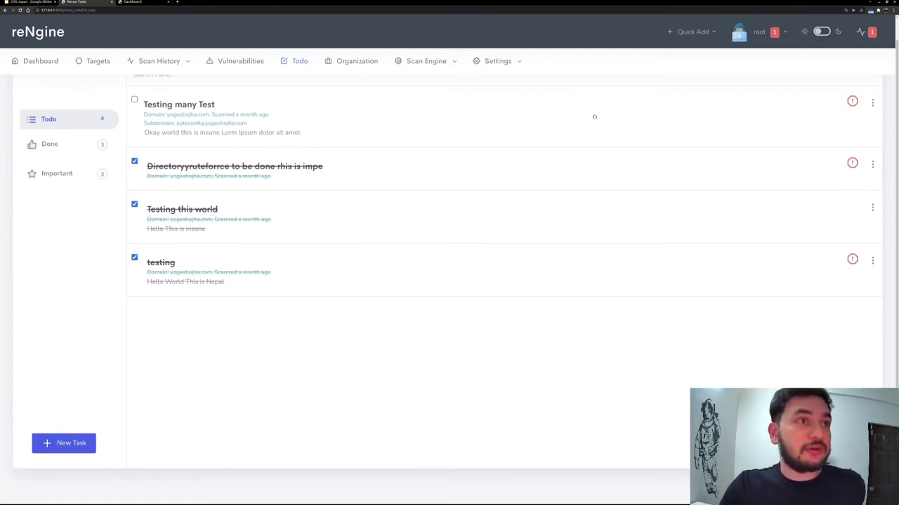
{"action": "scroll", "coordinate": [601, 127], "scroll_direction": "up", "scroll_amount": 1}
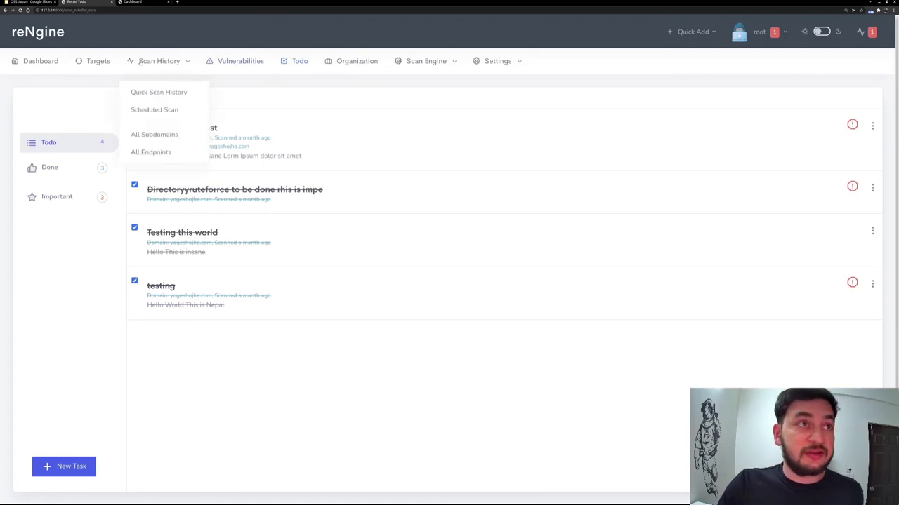
{"action": "left_click", "coordinate": [356, 61]}
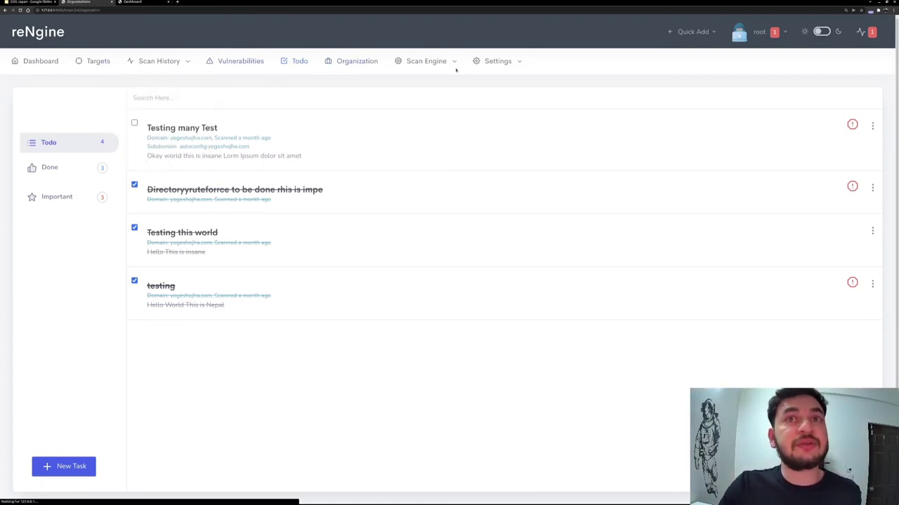
View the scan engine's wordlists, and open the proxy settings.
{"action": "mouse_move", "coordinate": [427, 61]}
{"action": "left_click", "coordinate": [413, 107]}
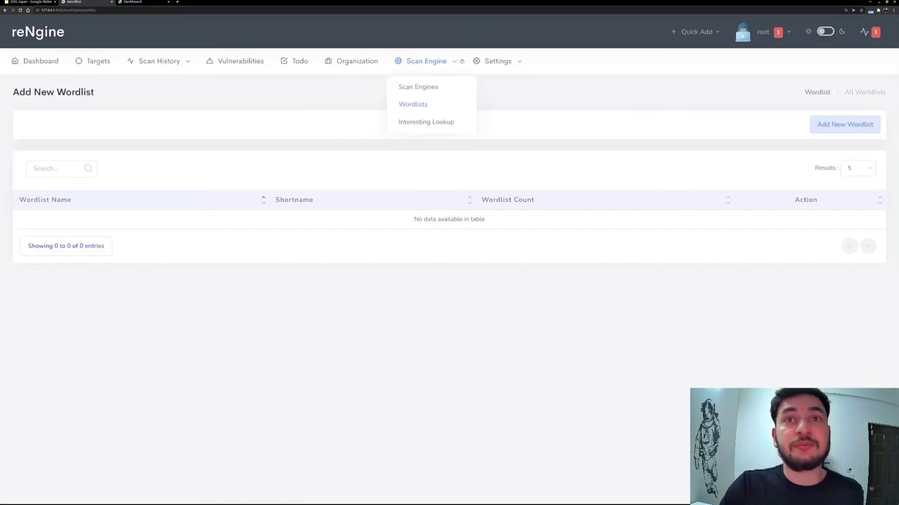
{"action": "mouse_move", "coordinate": [497, 61]}
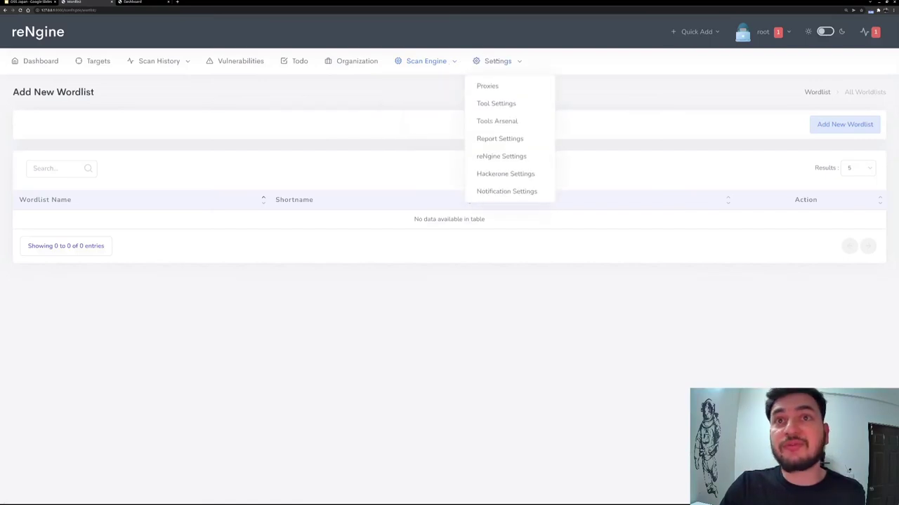
{"action": "left_click", "coordinate": [495, 91]}
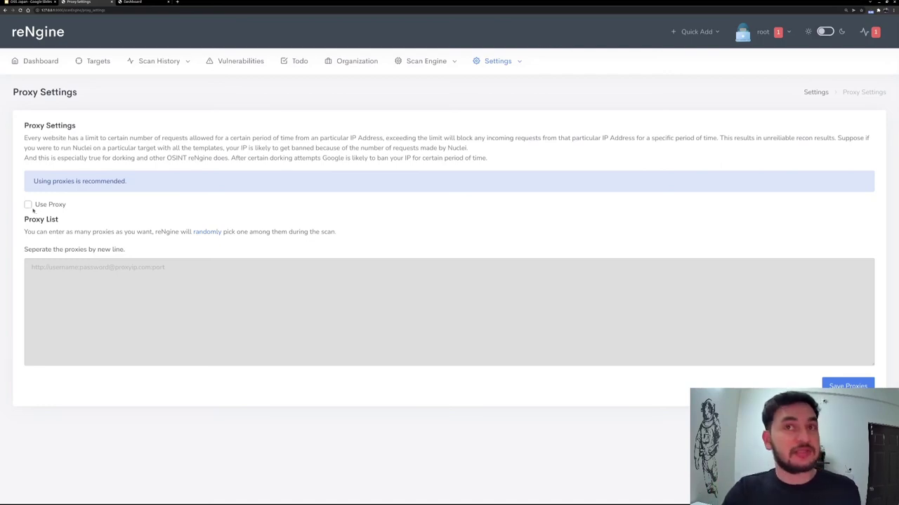
Open the tools arsenal and look through the installed external tools.
{"action": "mouse_move", "coordinate": [506, 68]}
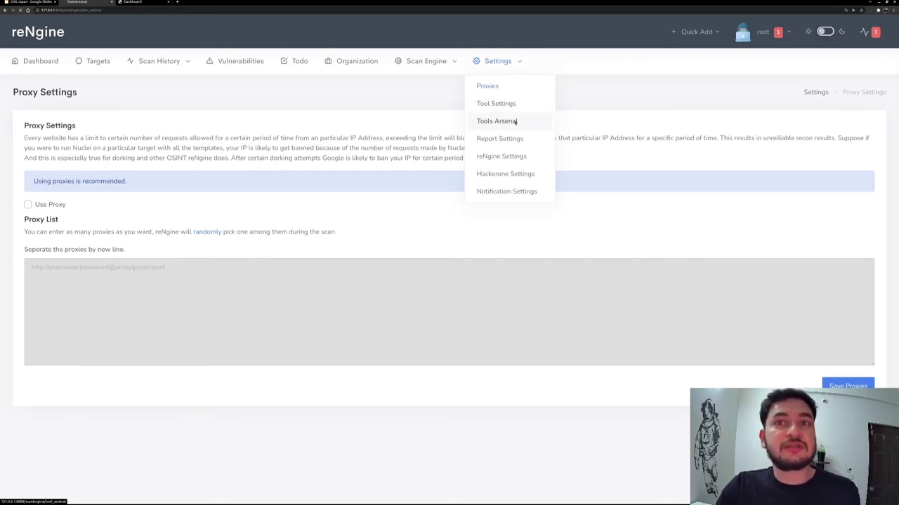
{"action": "left_click", "coordinate": [497, 121]}
{"action": "scroll", "coordinate": [627, 168], "scroll_direction": "down", "scroll_amount": 1}
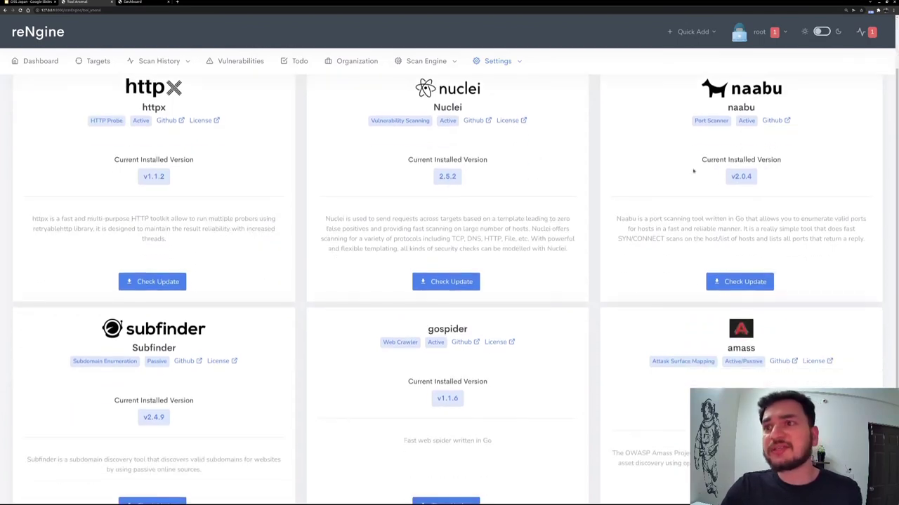
{"action": "scroll", "coordinate": [561, 211], "scroll_direction": "down", "scroll_amount": 1}
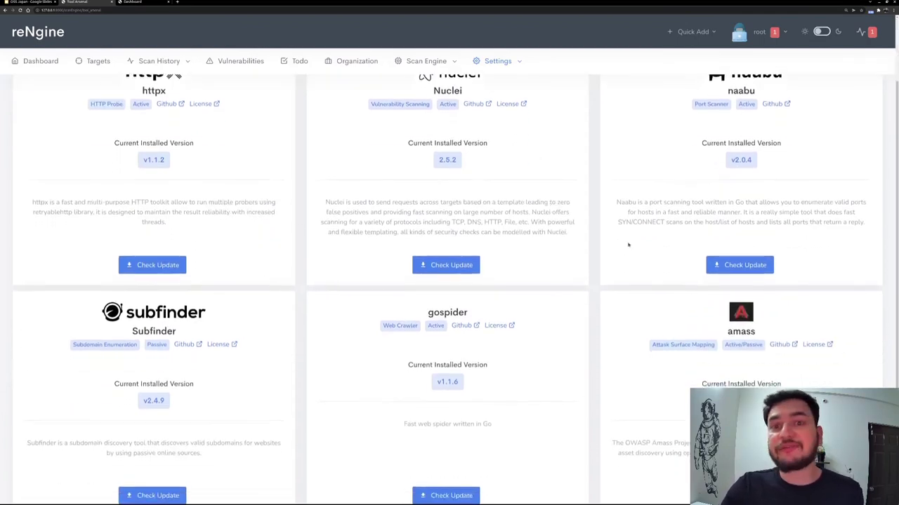
Check httpx for updates and update it to version 1.1.4.
{"action": "scroll", "coordinate": [281, 281], "scroll_direction": "up", "scroll_amount": 1}
{"action": "left_click", "coordinate": [160, 306]}
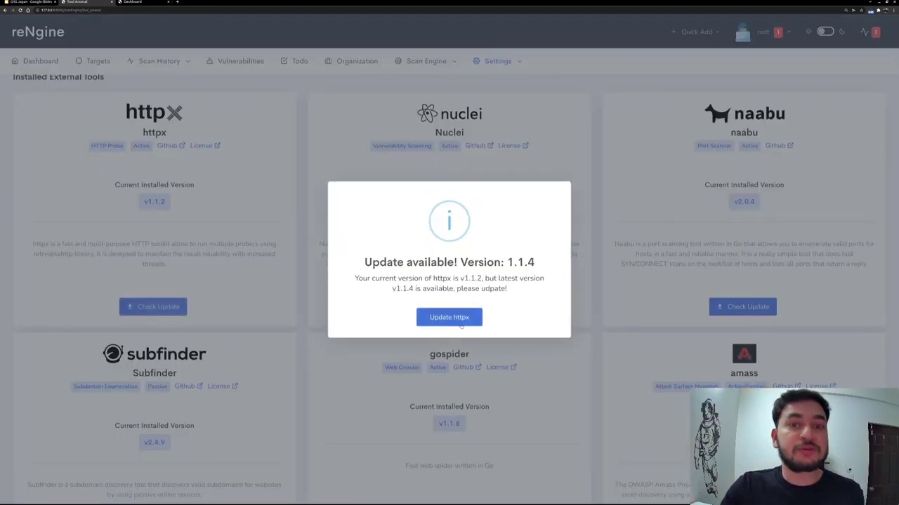
{"action": "left_click", "coordinate": [460, 317]}
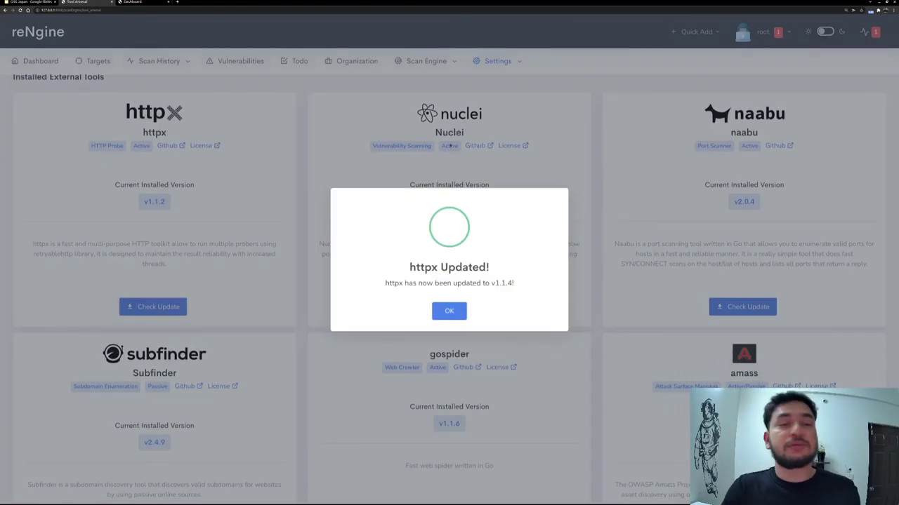
{"action": "left_click", "coordinate": [449, 311]}
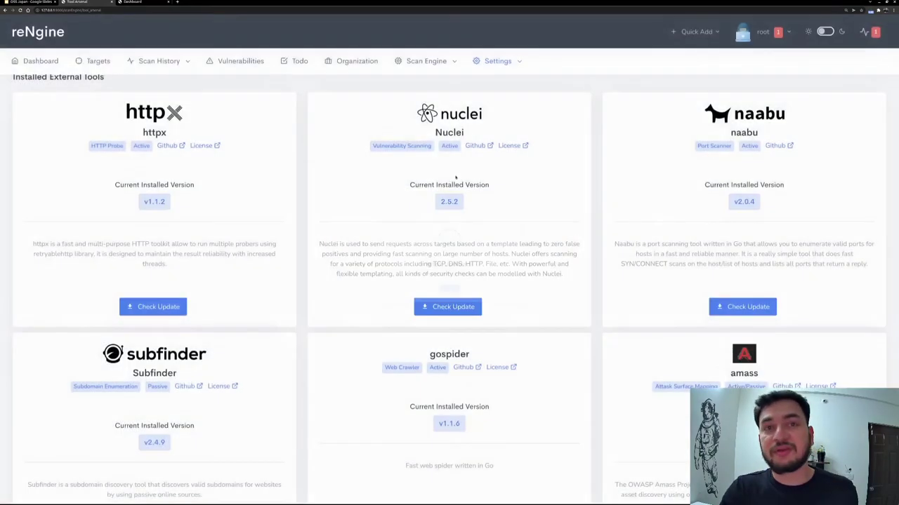
{"action": "scroll", "coordinate": [149, 164], "scroll_direction": "up", "scroll_amount": 1}
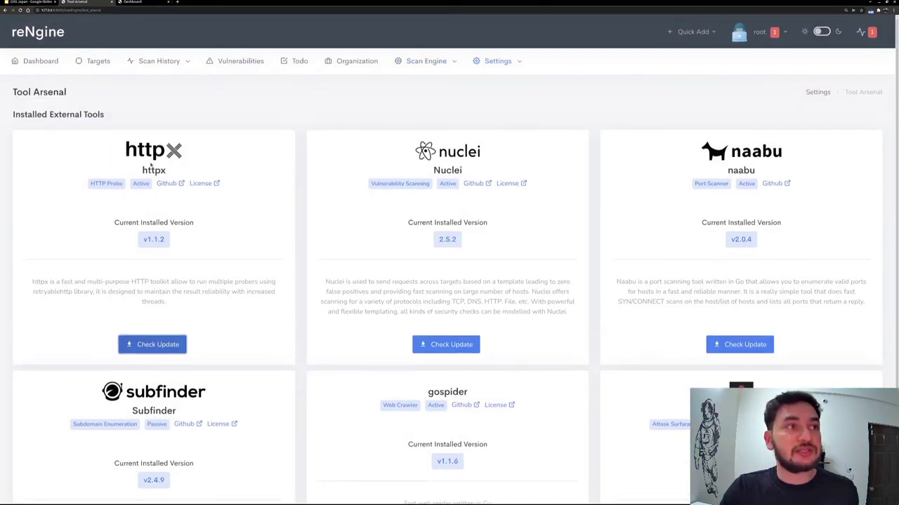
Open the notification settings and enable the Slack, Discord webhook and bot token notification channels.
{"action": "mouse_move", "coordinate": [499, 62]}
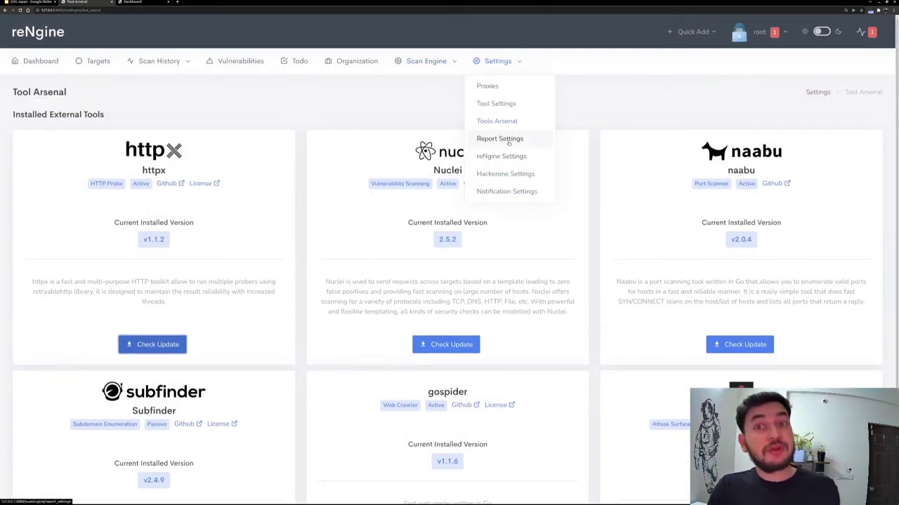
{"action": "left_click", "coordinate": [512, 192]}
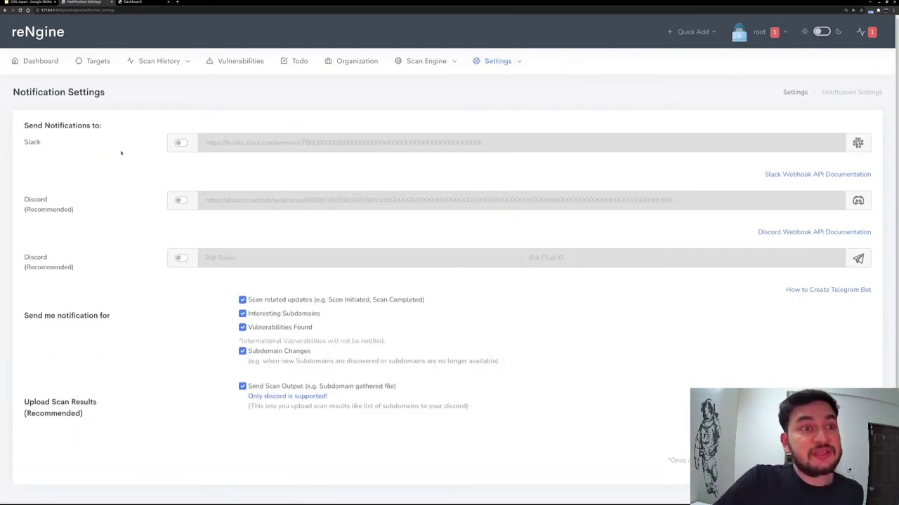
{"action": "left_click", "coordinate": [179, 143]}
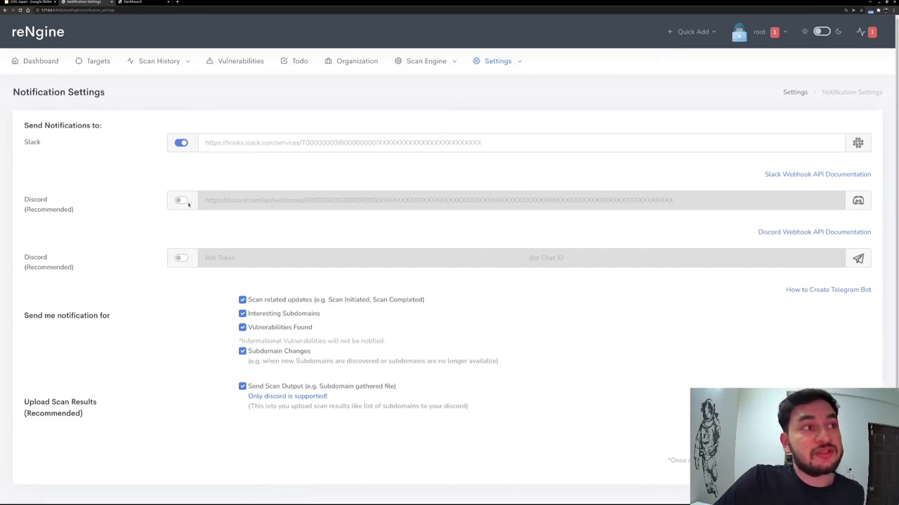
{"action": "left_click", "coordinate": [181, 200]}
{"action": "left_click", "coordinate": [184, 258]}
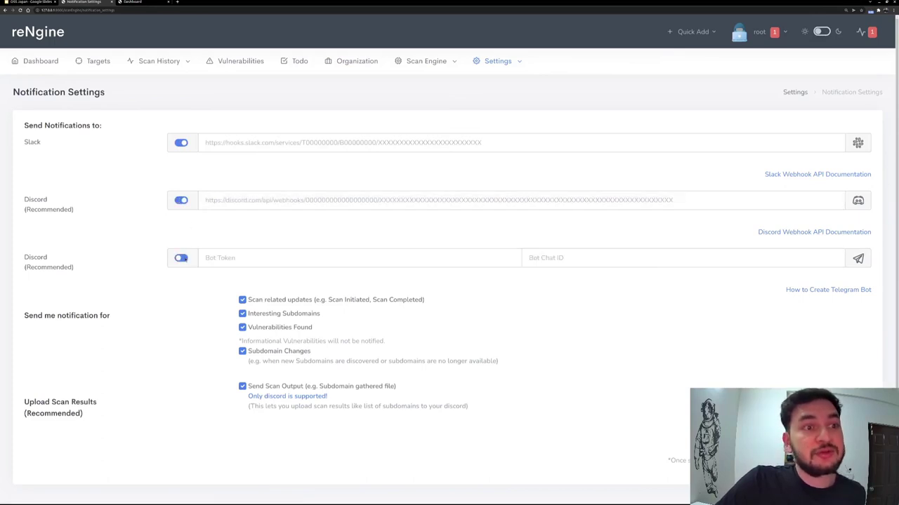
Turn off notifications for scan related updates, and switch subdomain change notifications off and on again.
{"action": "scroll", "coordinate": [194, 257], "scroll_direction": "down", "scroll_amount": 1}
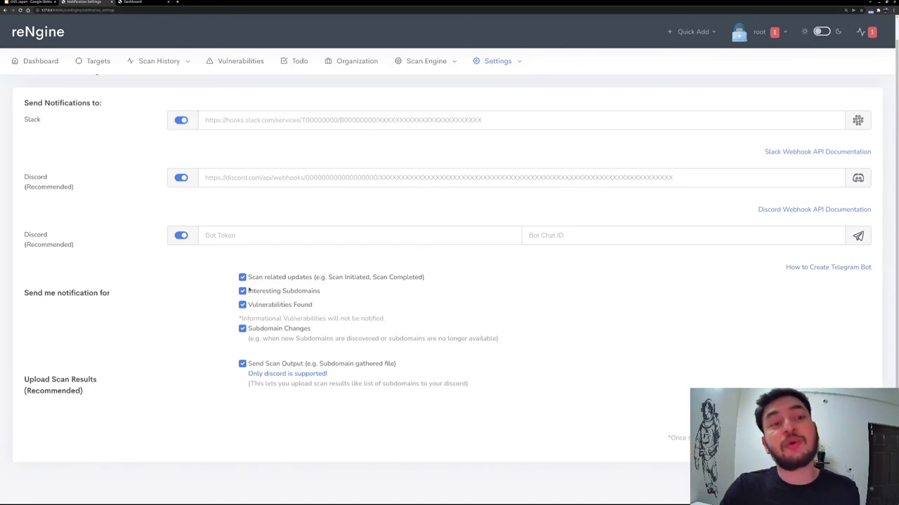
{"action": "left_click", "coordinate": [243, 278]}
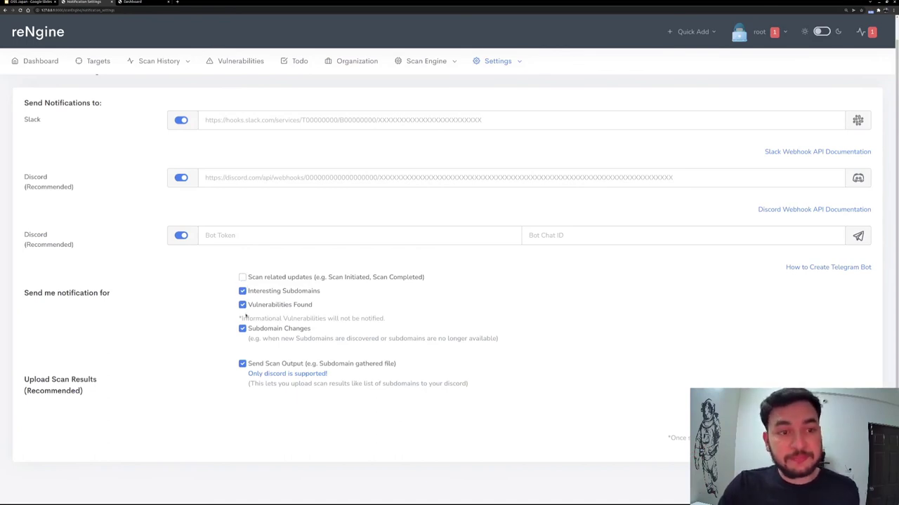
{"action": "left_click", "coordinate": [242, 329]}
{"action": "left_click", "coordinate": [242, 329]}
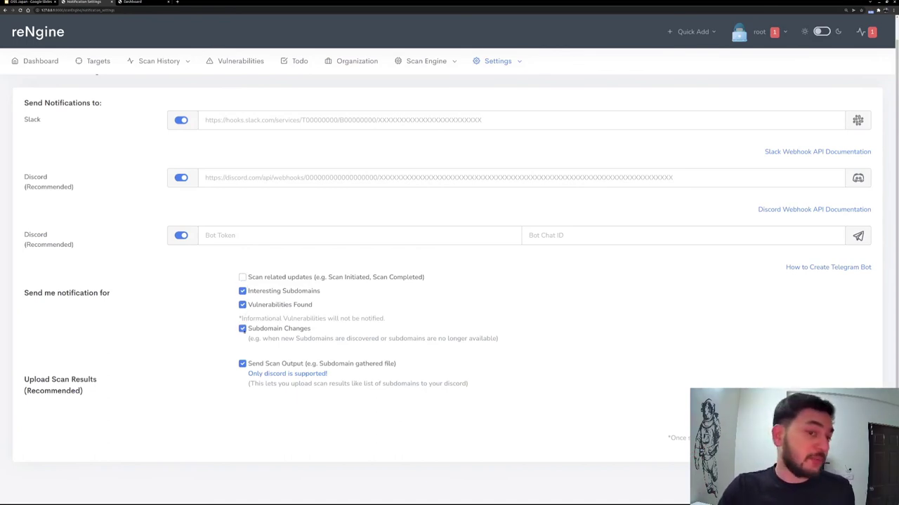
{"action": "scroll", "coordinate": [247, 314], "scroll_direction": "up", "scroll_amount": 1}
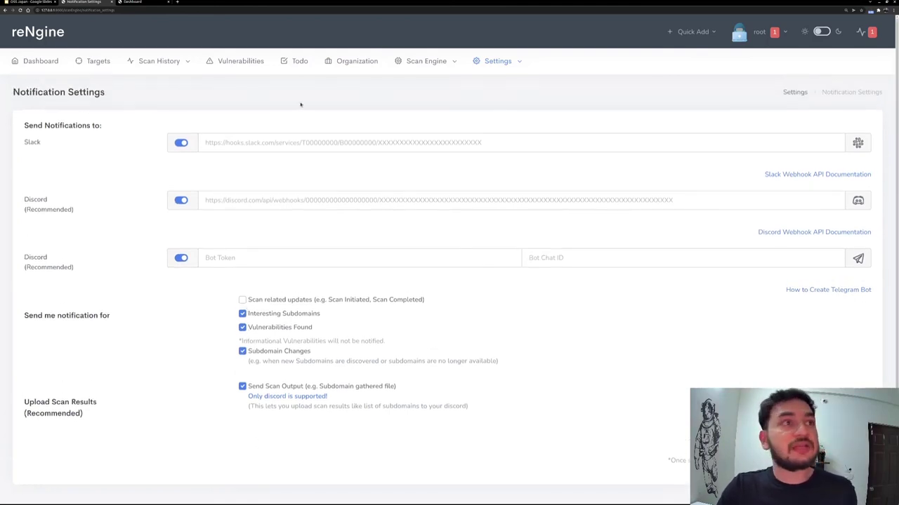
Open the PDF report settings and set the report's primary color to the salmon-orange preset.
{"action": "mouse_move", "coordinate": [500, 63]}
{"action": "left_click", "coordinate": [515, 139]}
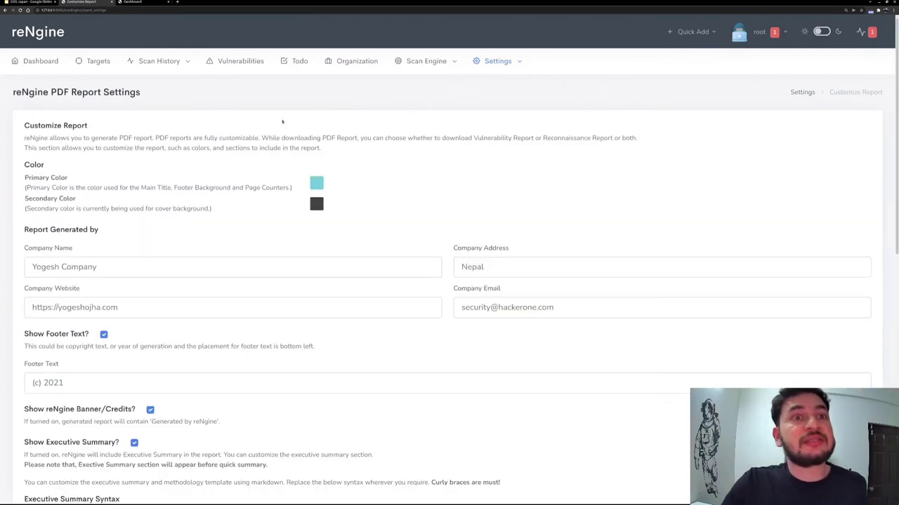
{"action": "scroll", "coordinate": [284, 121], "scroll_direction": "down", "scroll_amount": 1}
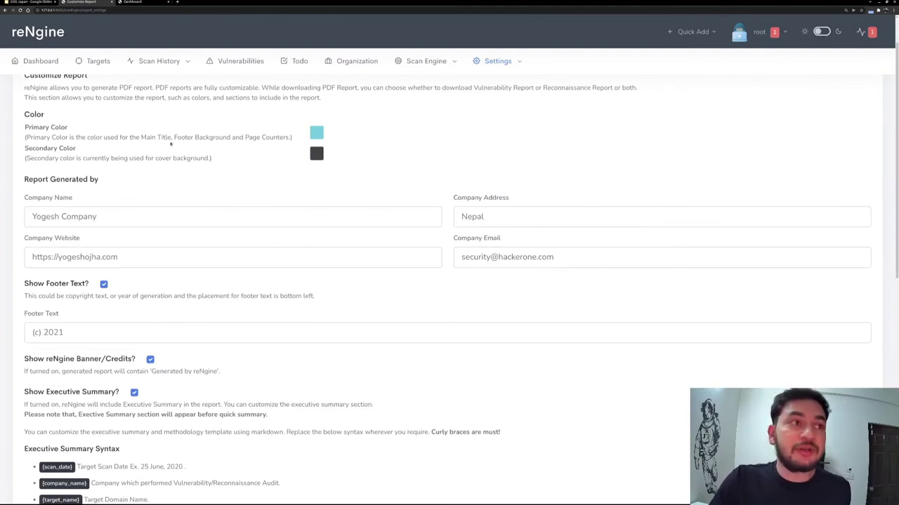
{"action": "scroll", "coordinate": [71, 132], "scroll_direction": "up", "scroll_amount": 1}
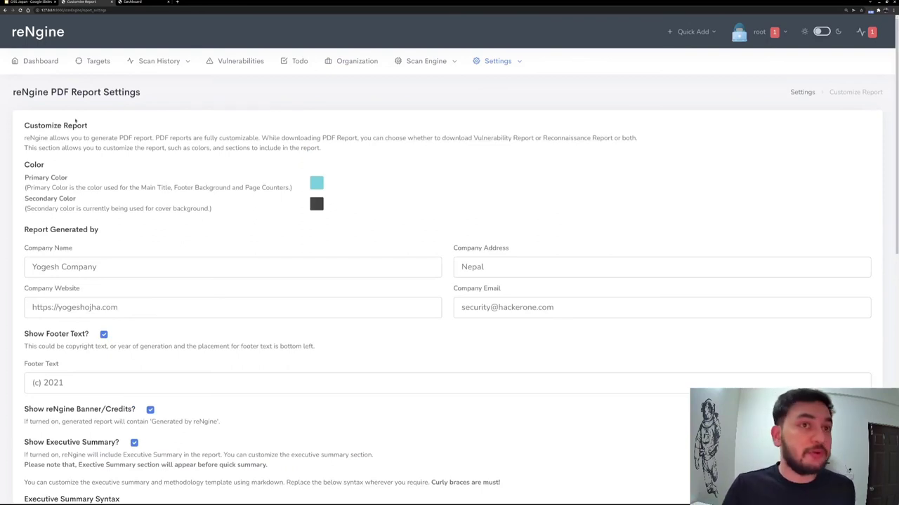
{"action": "left_click", "coordinate": [317, 184]}
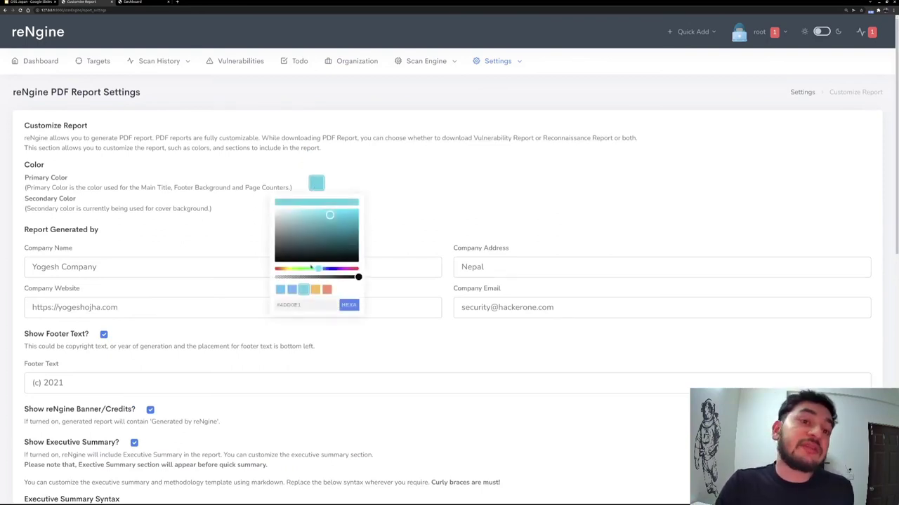
{"action": "left_click", "coordinate": [326, 289]}
{"action": "left_click", "coordinate": [317, 204]}
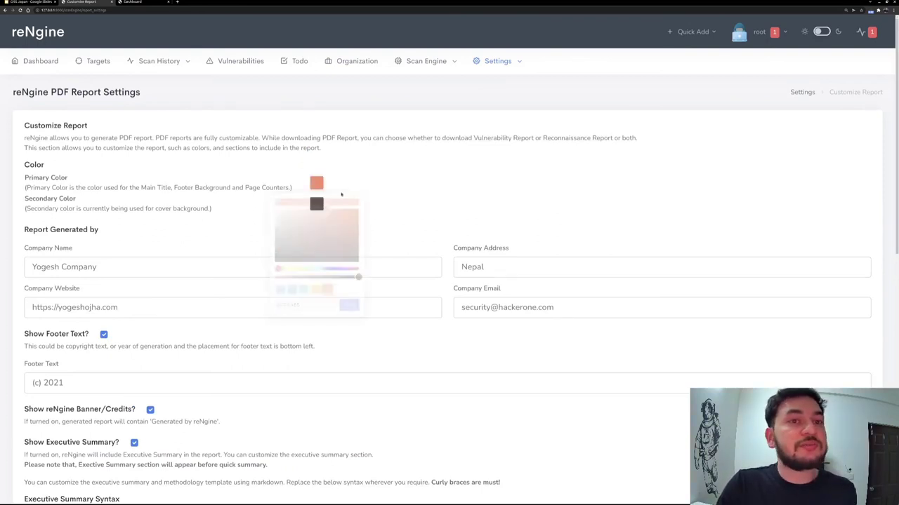
{"action": "left_click", "coordinate": [382, 192]}
Replace the company name in the report details with OSS Summit.
{"action": "scroll", "coordinate": [333, 240], "scroll_direction": "down", "scroll_amount": 1}
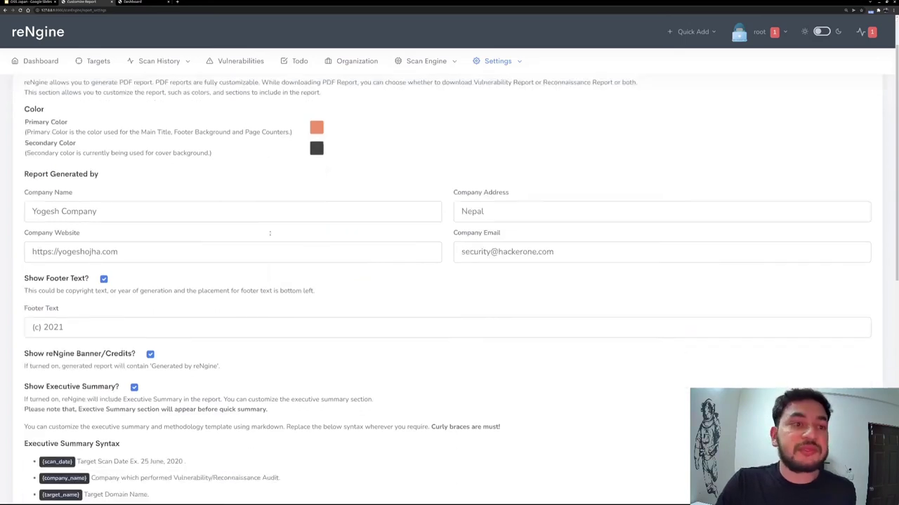
{"action": "triple_click", "coordinate": [99, 203]}
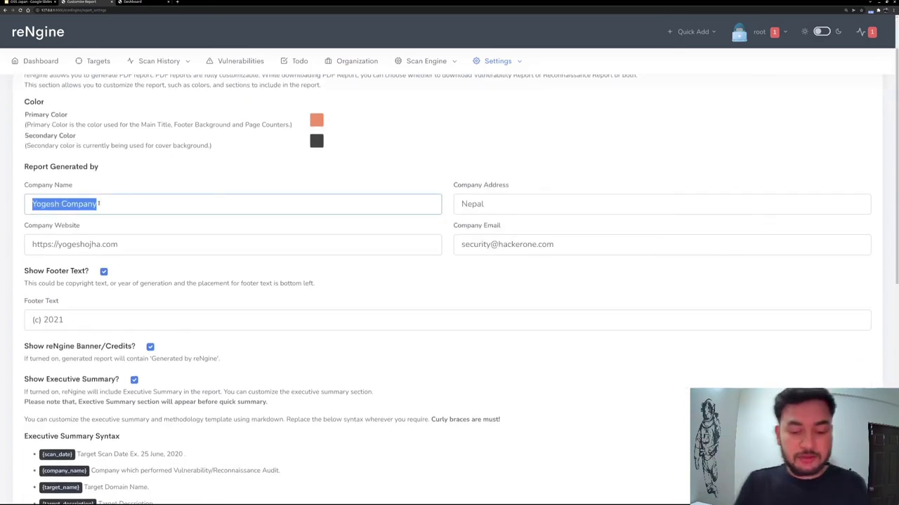
{"action": "type", "text": "OSS"}
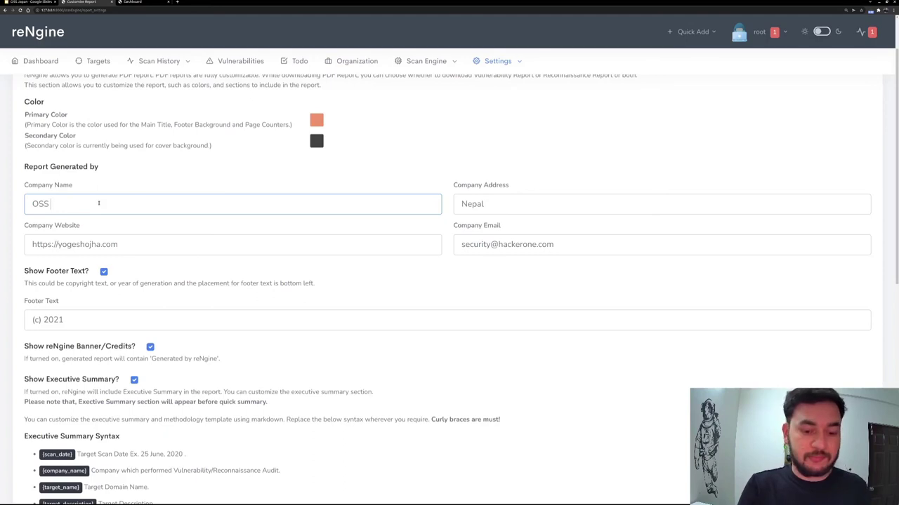
{"action": "type", "text": " Summit"}
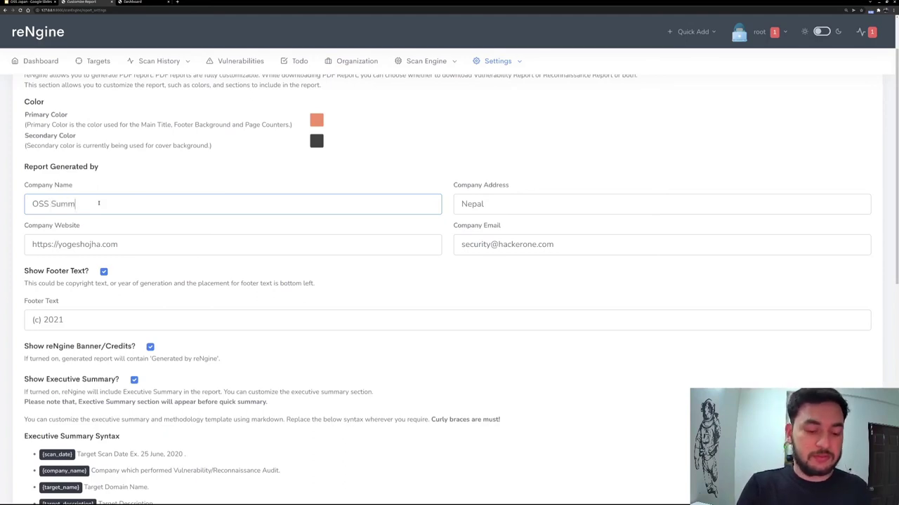
Examine the remaining report settings: company address, footer text, banner option, executive summary syntax and its markdown template.
{"action": "scroll", "coordinate": [99, 204], "scroll_direction": "down", "scroll_amount": 1}
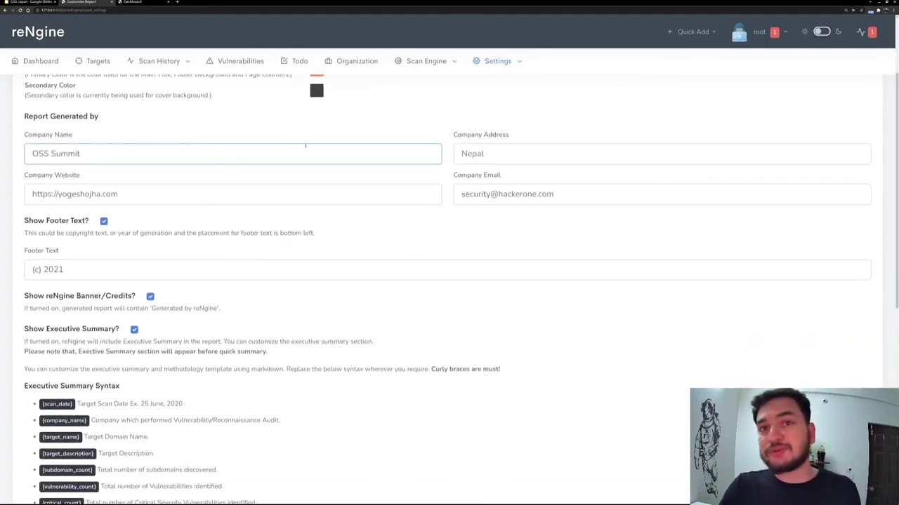
{"action": "double_click", "coordinate": [519, 154]}
{"action": "scroll", "coordinate": [201, 209], "scroll_direction": "down", "scroll_amount": 1}
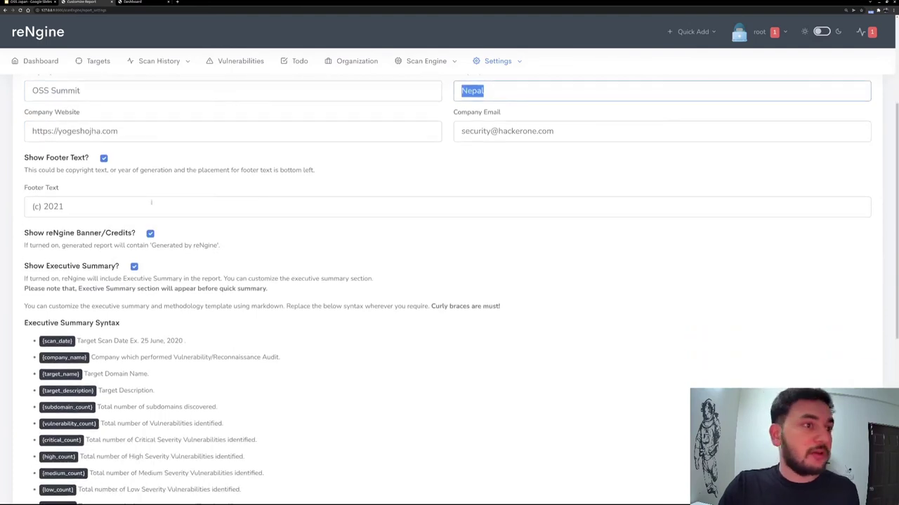
{"action": "triple_click", "coordinate": [97, 210]}
{"action": "scroll", "coordinate": [96, 208], "scroll_direction": "down", "scroll_amount": 1}
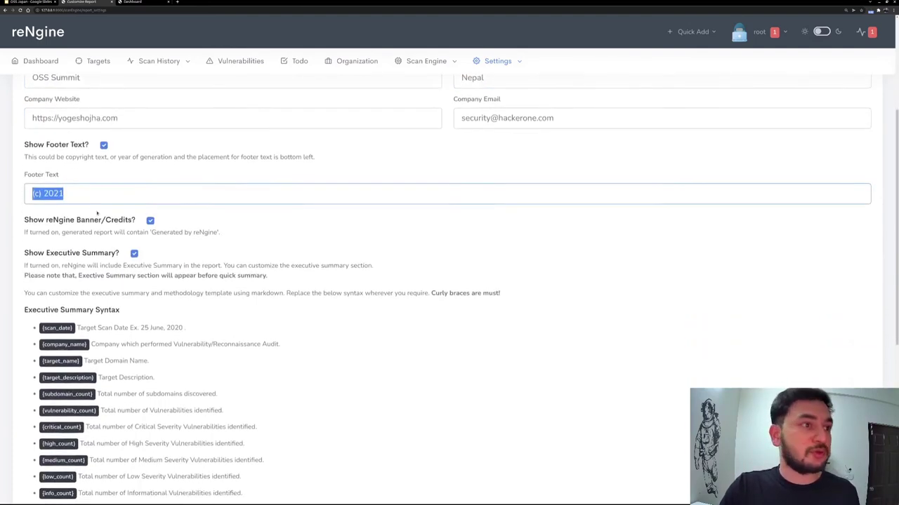
{"action": "scroll", "coordinate": [103, 167], "scroll_direction": "down", "scroll_amount": 1}
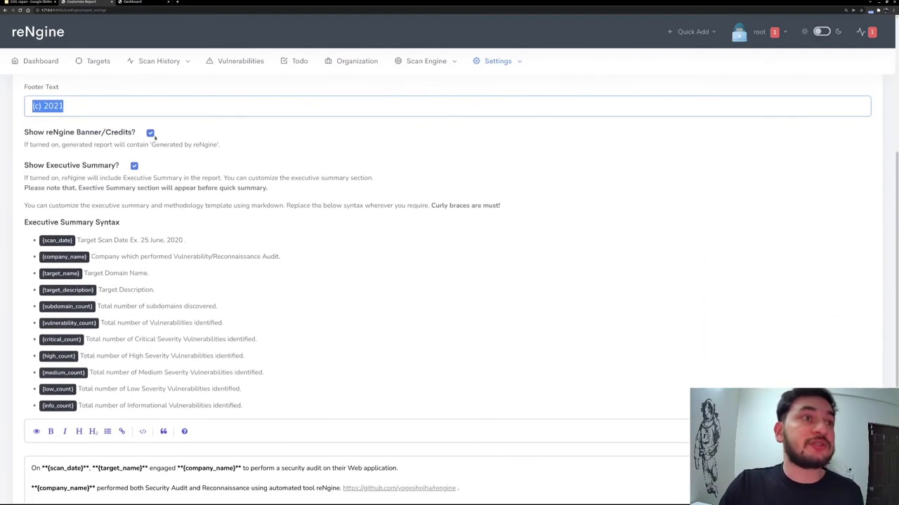
{"action": "scroll", "coordinate": [170, 140], "scroll_direction": "down", "scroll_amount": 1}
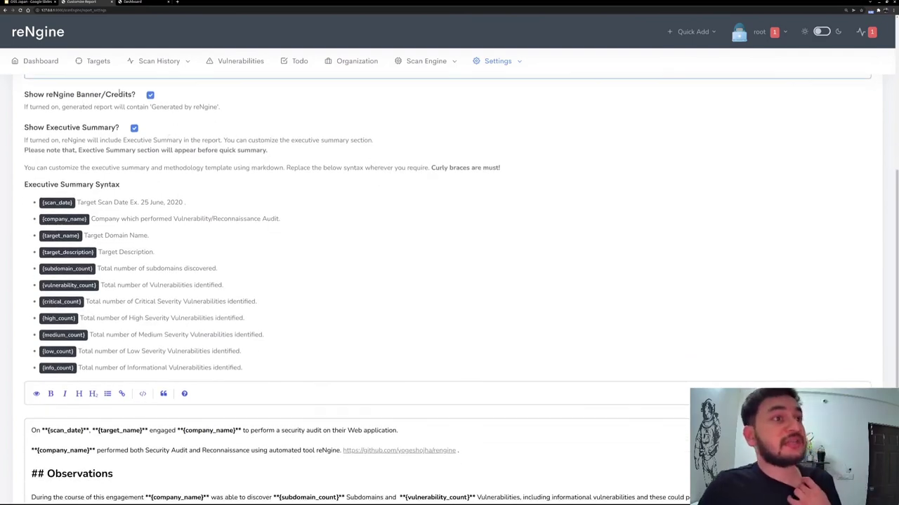
{"action": "scroll", "coordinate": [74, 115], "scroll_direction": "down", "scroll_amount": 1}
{"action": "scroll", "coordinate": [74, 115], "scroll_direction": "down", "scroll_amount": 3}
{"action": "scroll", "coordinate": [151, 241], "scroll_direction": "down", "scroll_amount": 1}
{"action": "left_click_drag", "start_coordinate": [88, 427], "coordinate": [49, 280]}
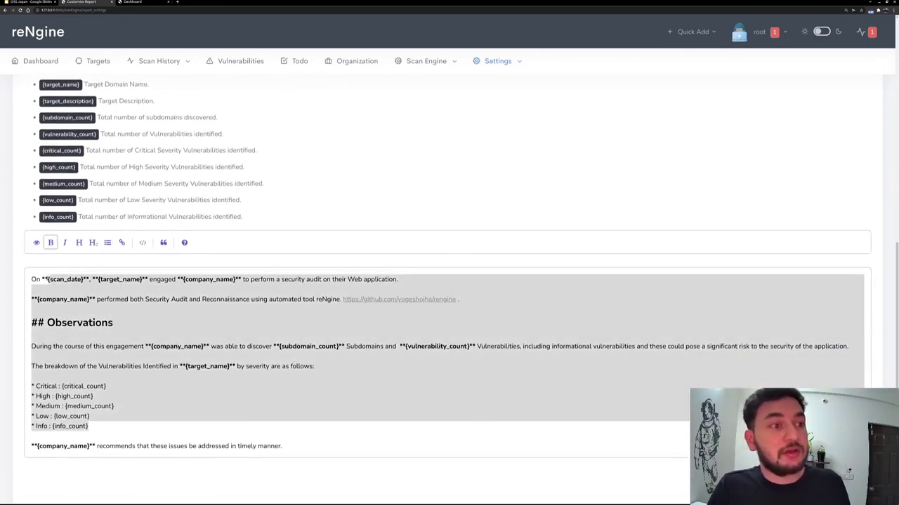
Recheck the executive summary placeholders and save the customized report settings.
{"action": "scroll", "coordinate": [96, 335], "scroll_direction": "up", "scroll_amount": 3}
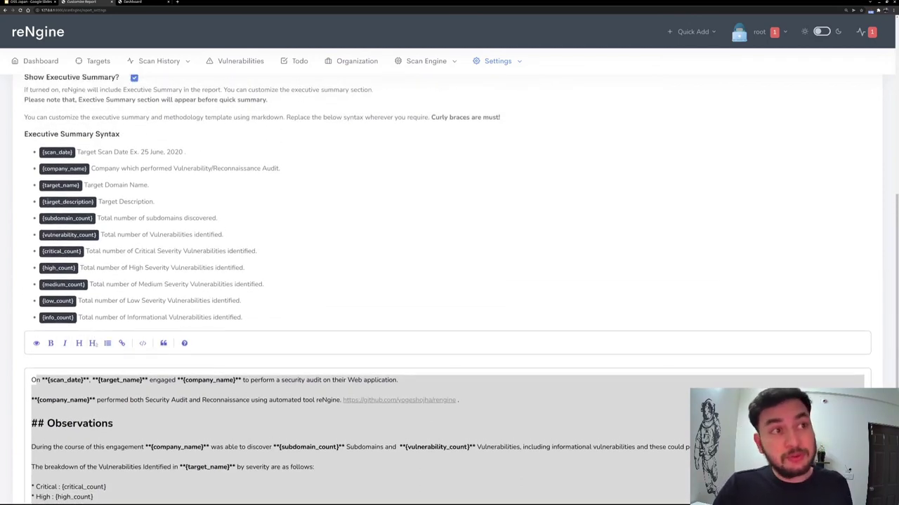
{"action": "scroll", "coordinate": [42, 201], "scroll_direction": "down", "scroll_amount": 2}
{"action": "scroll", "coordinate": [28, 225], "scroll_direction": "down", "scroll_amount": 2}
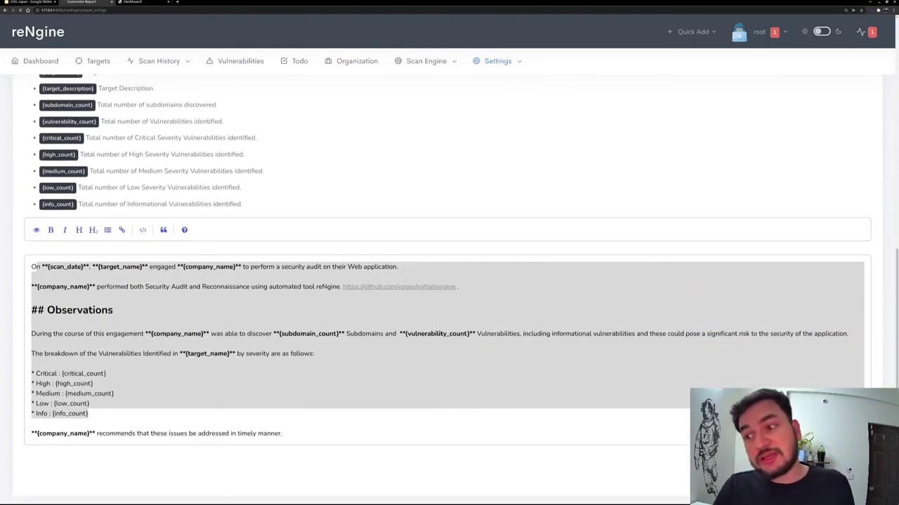
{"action": "key", "text": "Return"}
From the scan history, download the Full Scan Report for the target scanned with the Full Scan engine.
{"action": "left_click", "coordinate": [157, 91]}
{"action": "scroll", "coordinate": [369, 316], "scroll_direction": "down", "scroll_amount": 5}
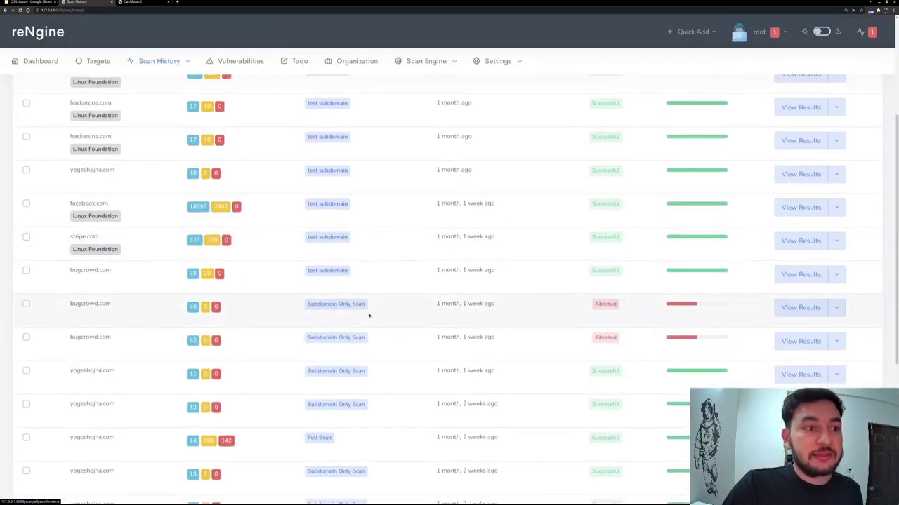
{"action": "left_click", "coordinate": [836, 342]}
{"action": "left_click", "coordinate": [808, 392]}
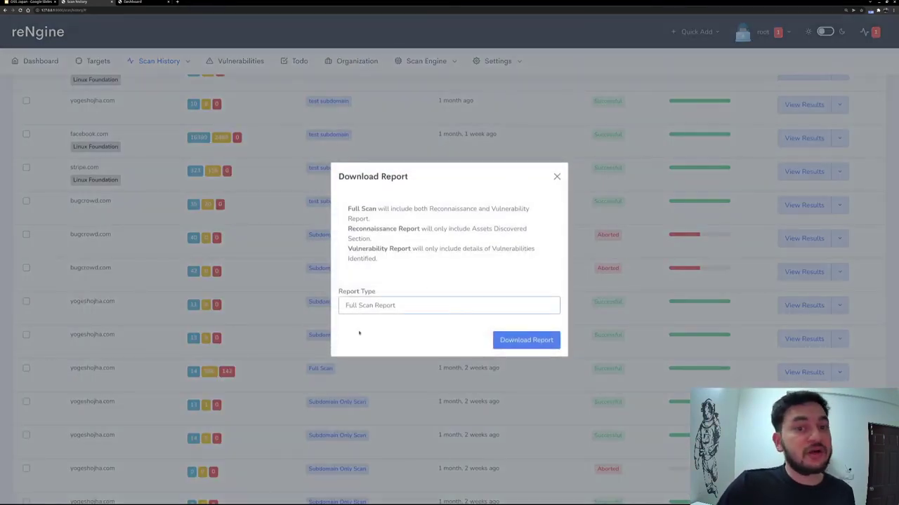
{"action": "left_click", "coordinate": [523, 340]}
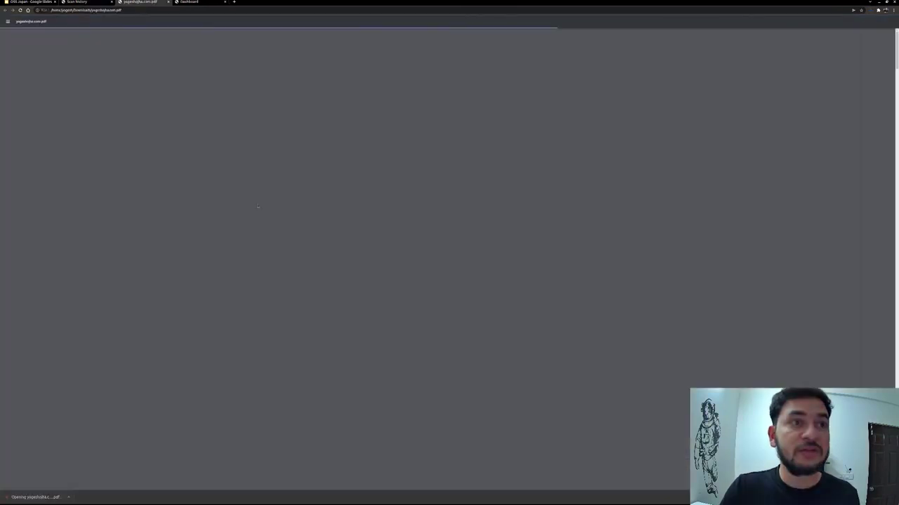
Examine the cover page of the downloaded PDF report, including its colors and company details.
{"action": "scroll", "coordinate": [411, 179], "scroll_direction": "up", "scroll_amount": 5, "text": "ctrl"}
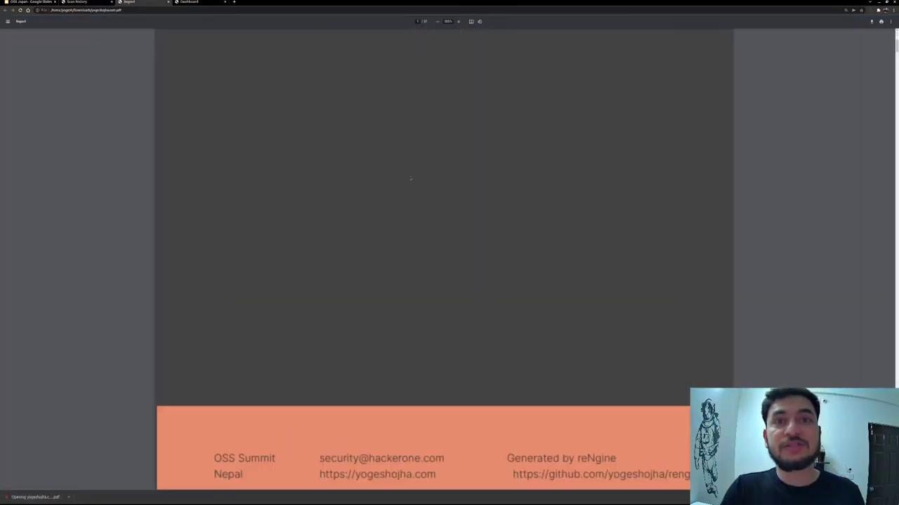
{"action": "scroll", "coordinate": [411, 178], "scroll_direction": "up", "scroll_amount": 3}
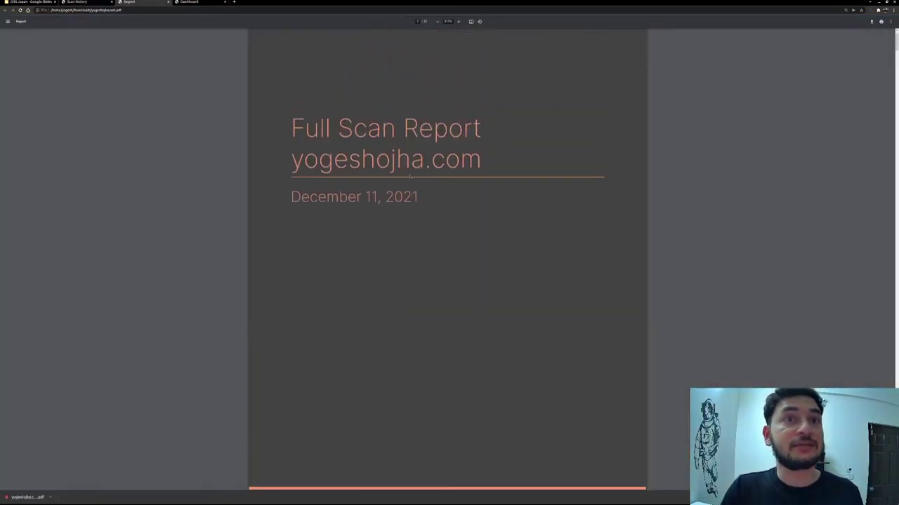
{"action": "scroll", "coordinate": [411, 178], "scroll_direction": "down", "scroll_amount": 5}
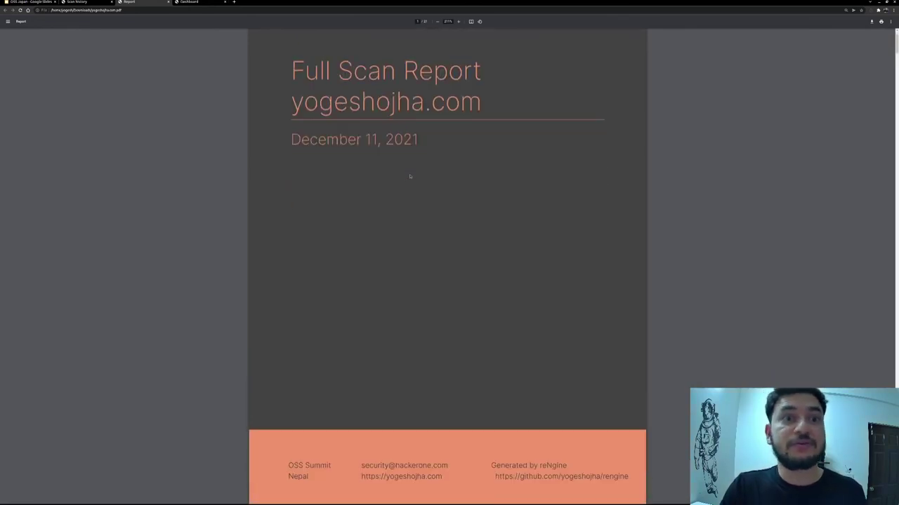
{"action": "left_click_drag", "start_coordinate": [270, 301], "coordinate": [331, 301]}
Go to the report's executive summary page and read its text and observations.
{"action": "scroll", "coordinate": [442, 242], "scroll_direction": "down", "scroll_amount": 3}
{"action": "scroll", "coordinate": [442, 242], "scroll_direction": "down", "scroll_amount": 6}
{"action": "scroll", "coordinate": [352, 247], "scroll_direction": "down", "scroll_amount": 6}
{"action": "left_click_drag", "start_coordinate": [290, 174], "coordinate": [583, 428]}
{"action": "scroll", "coordinate": [440, 267], "scroll_direction": "down", "scroll_amount": 4}
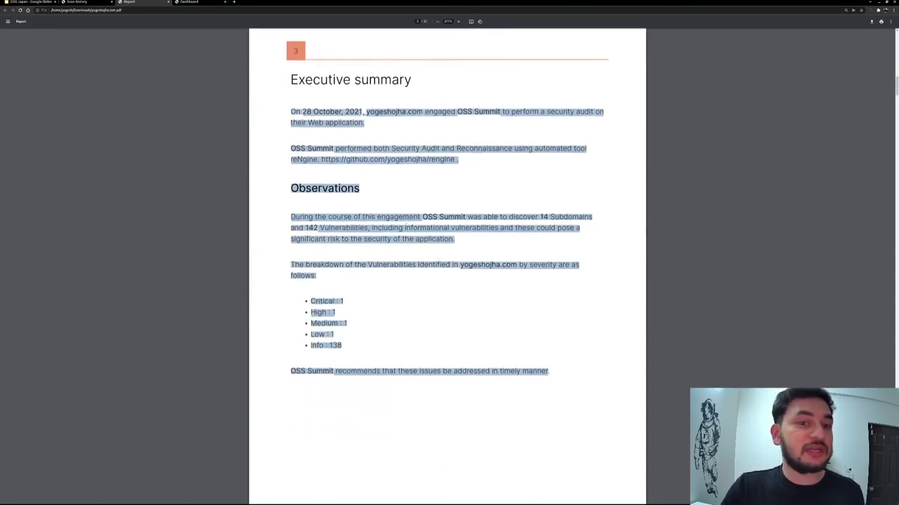
Look through the report's quick summary, assessment timeline, interesting recon data and per-subdomain details.
{"action": "scroll", "coordinate": [358, 178], "scroll_direction": "down", "scroll_amount": 9}
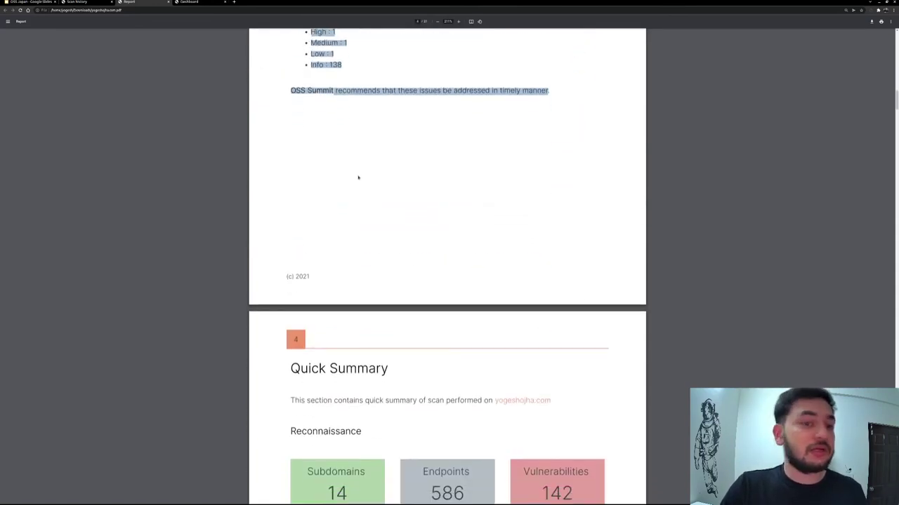
{"action": "scroll", "coordinate": [372, 183], "scroll_direction": "down", "scroll_amount": 3}
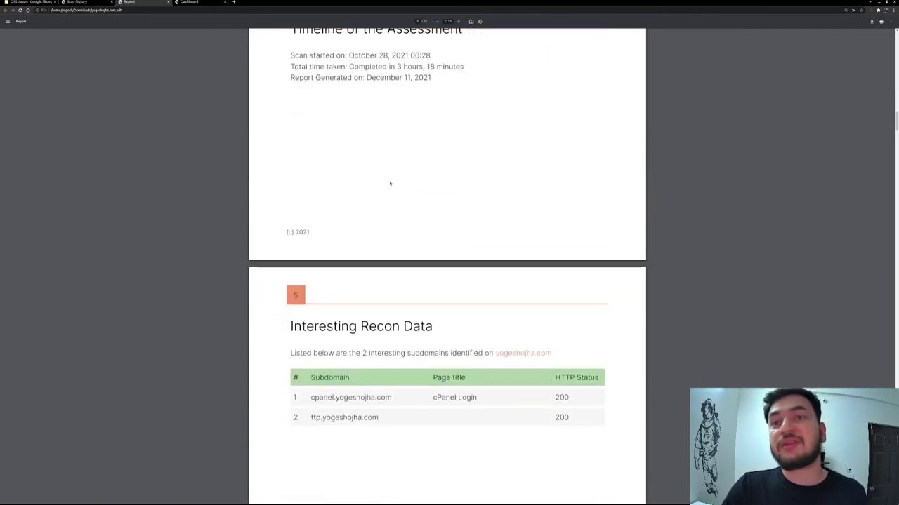
{"action": "scroll", "coordinate": [447, 266], "scroll_direction": "down", "scroll_amount": 20}
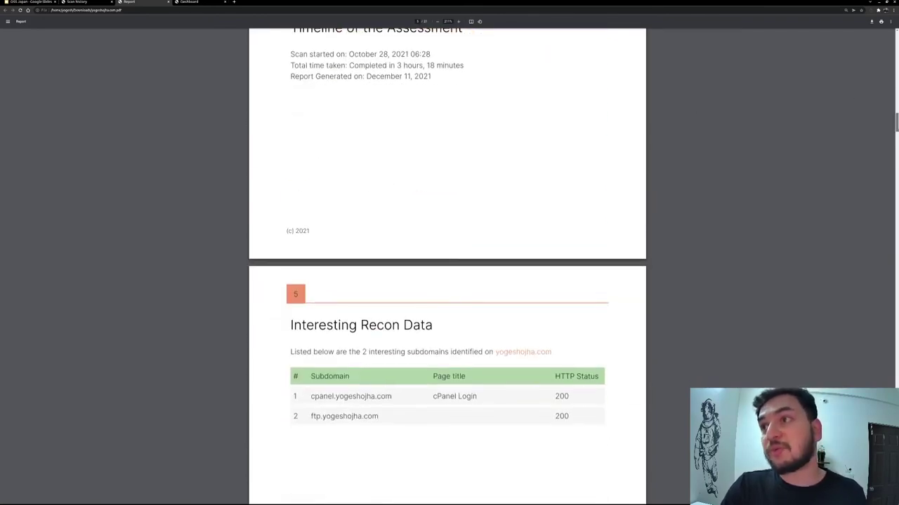
{"action": "scroll", "coordinate": [868, 227], "scroll_direction": "down", "scroll_amount": 15}
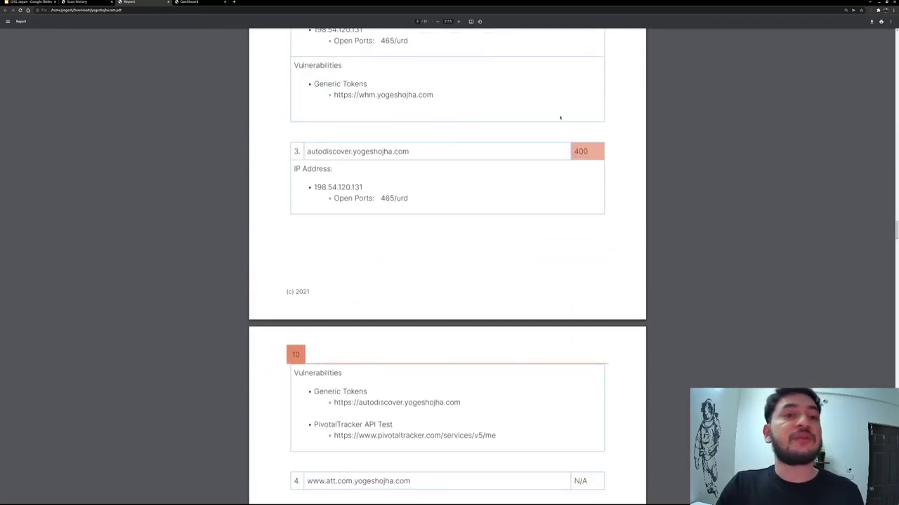
Leave the PDF report for the scan history and open the dashboard.
{"action": "left_click", "coordinate": [97, 2]}
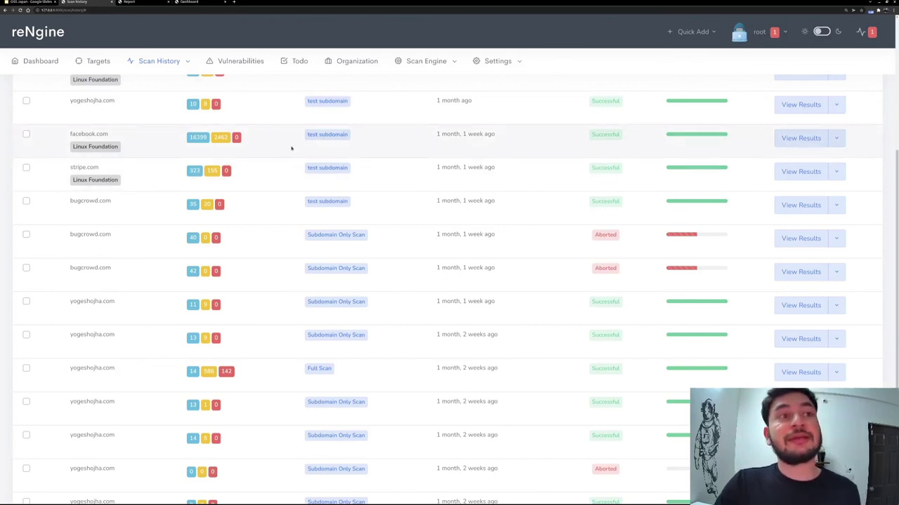
{"action": "scroll", "coordinate": [368, 162], "scroll_direction": "up", "scroll_amount": 5}
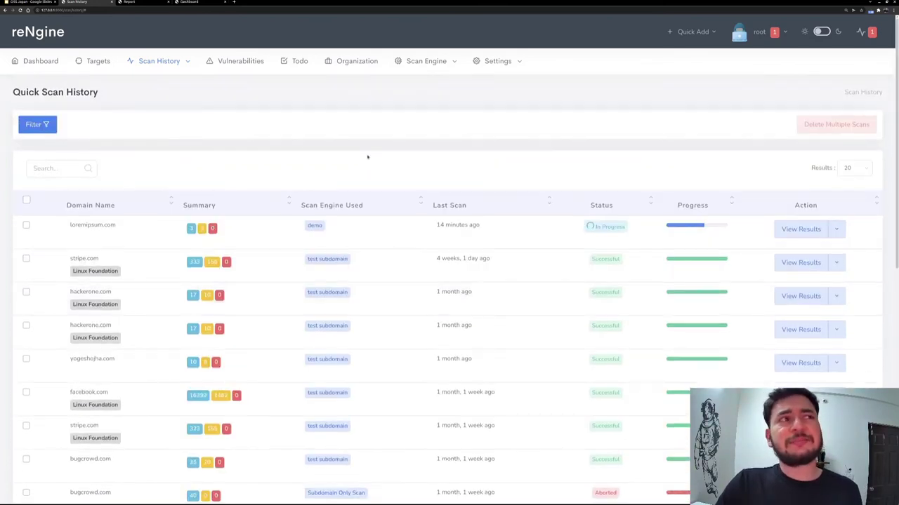
{"action": "left_click", "coordinate": [44, 63]}
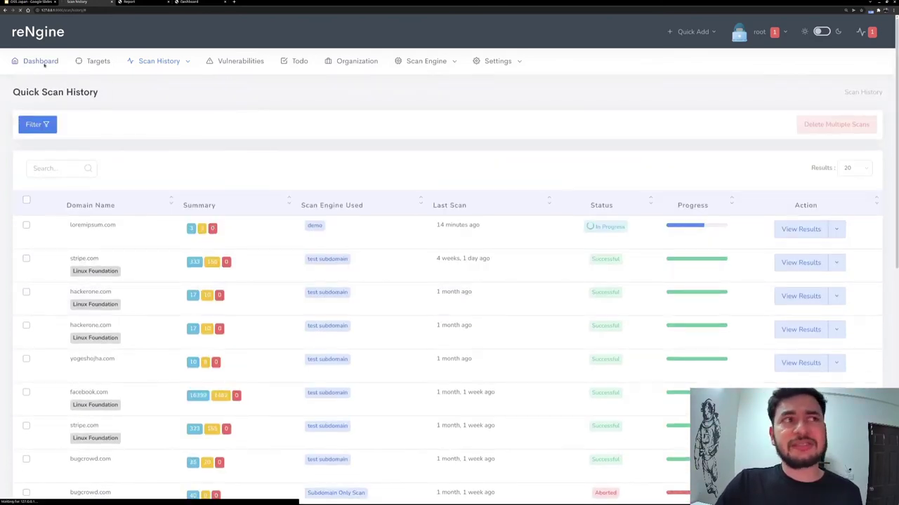